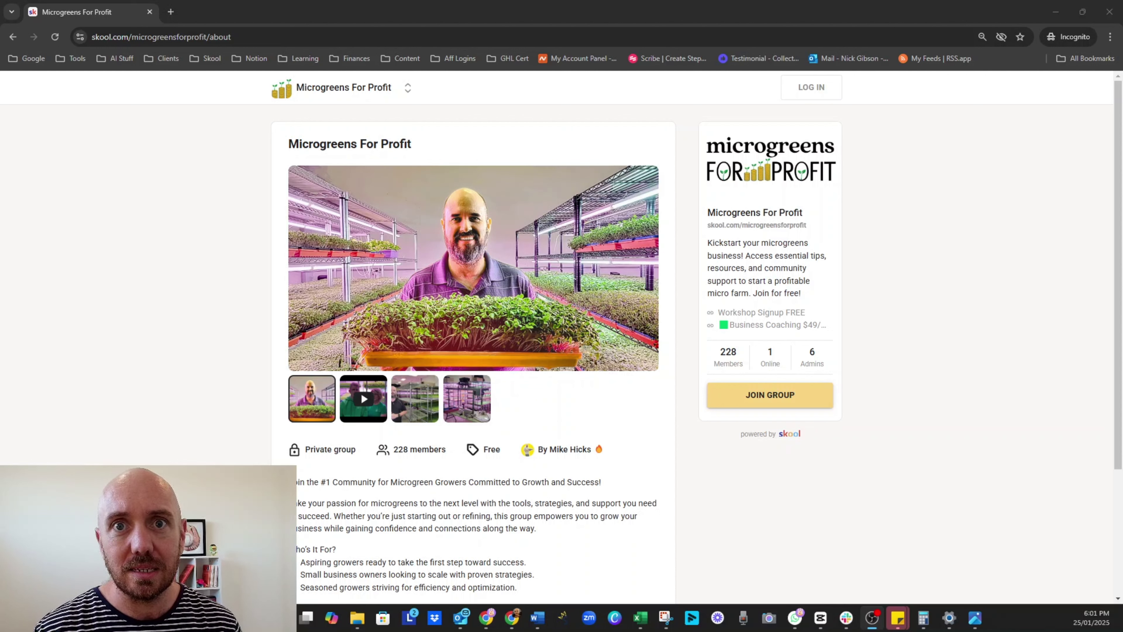
Switch to the QC1 board in Miro and examine the funnel's opening stages from Content/Ad through Landing Page and Quiz to Results Page.
{"action": "mouse_move", "coordinate": [512, 617]}
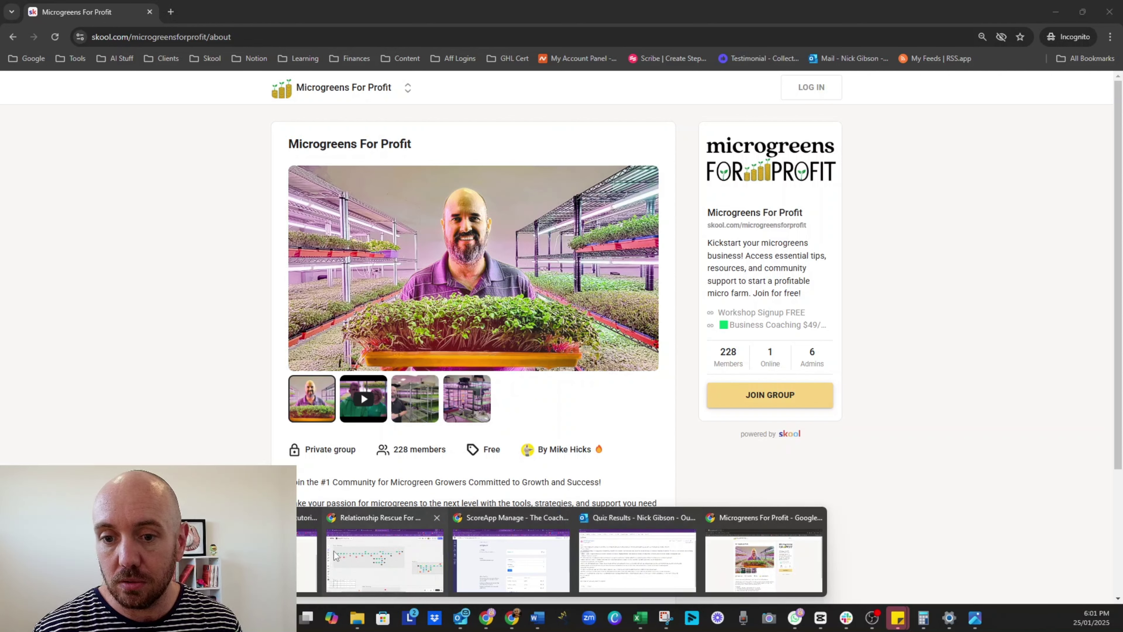
{"action": "left_click", "coordinate": [509, 559]}
{"action": "left_click", "coordinate": [87, 18]}
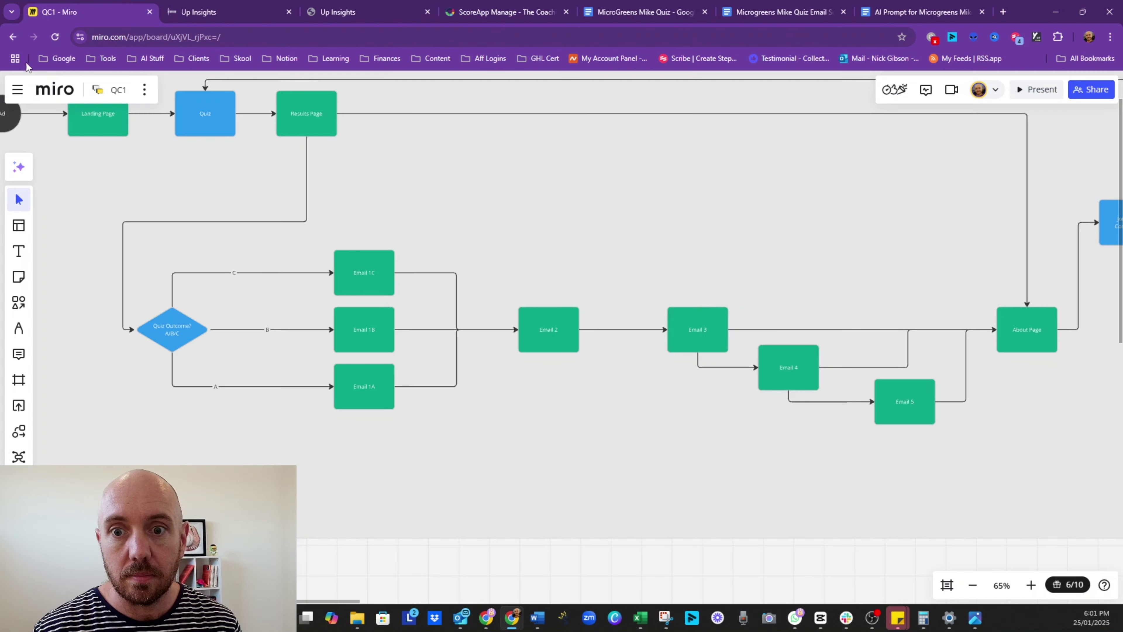
{"action": "left_click_drag", "start_coordinate": [217, 245], "coordinate": [320, 355]}
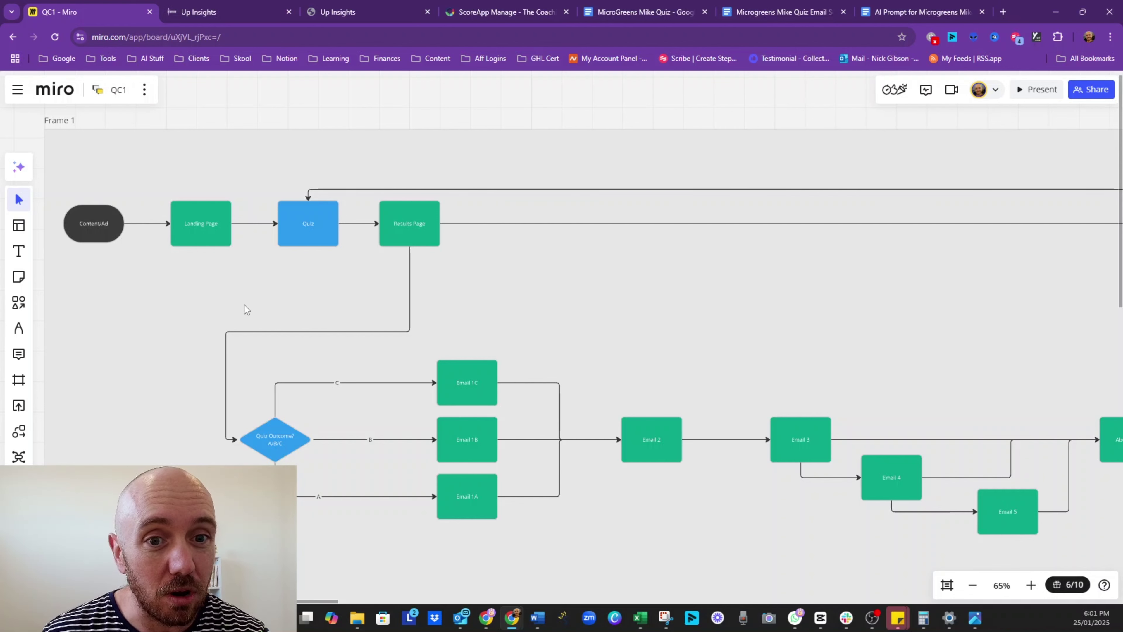
{"action": "scroll", "coordinate": [218, 310], "scroll_direction": "up", "scroll_amount": 3}
{"action": "scroll", "coordinate": [187, 322], "scroll_direction": "up", "scroll_amount": 3}
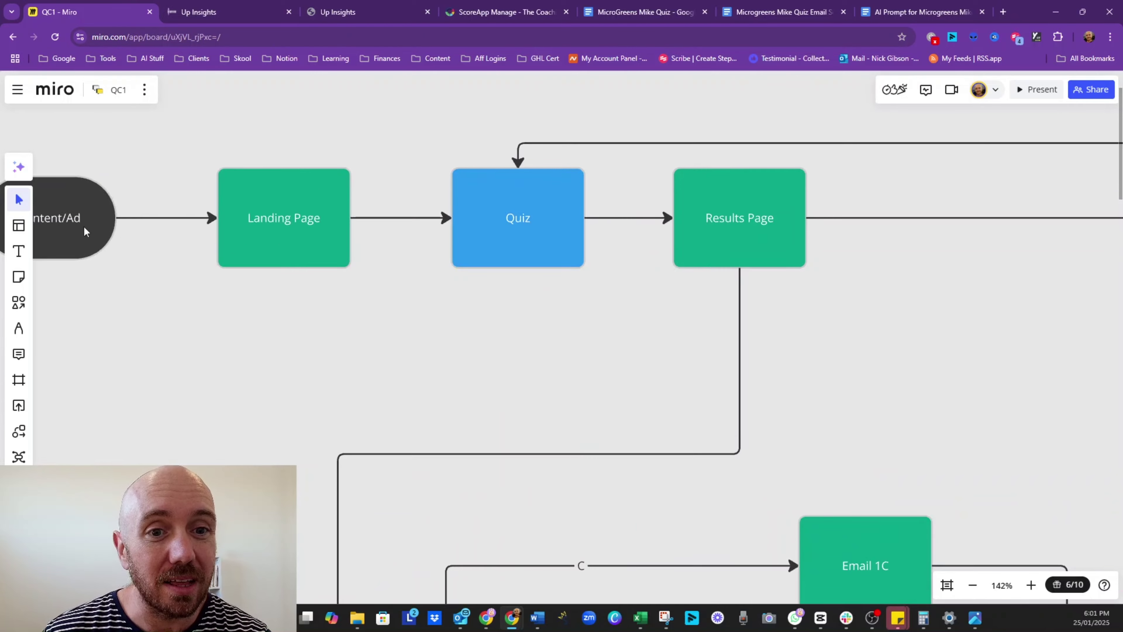
{"action": "left_click_drag", "start_coordinate": [86, 277], "coordinate": [277, 376]}
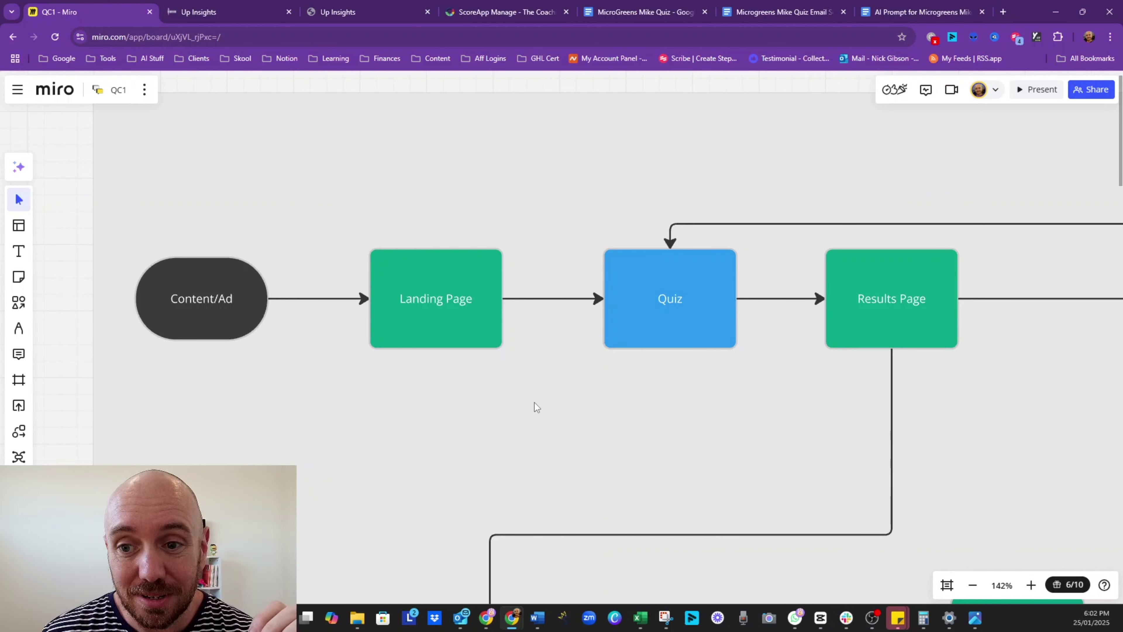
{"action": "left_click_drag", "start_coordinate": [501, 384], "coordinate": [486, 383]}
{"action": "scroll", "coordinate": [486, 383], "scroll_direction": "right", "scroll_amount": 5}
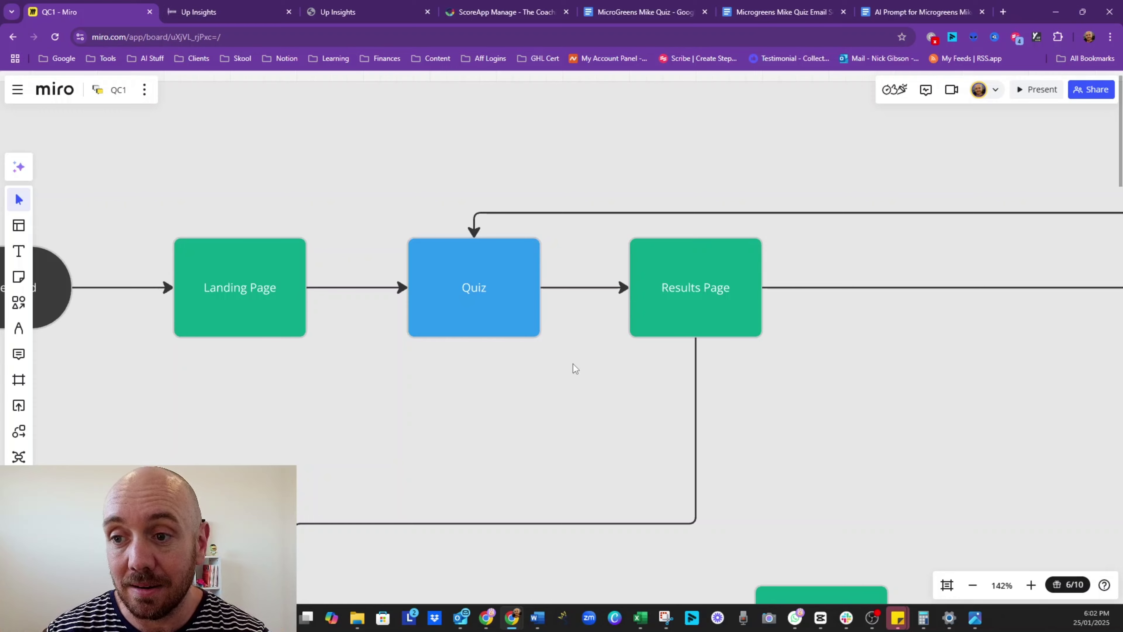
Examine the Quiz Outcome A/B/C decision and the paths leading from it to Email 1A, 1B and 1C.
{"action": "scroll", "coordinate": [572, 369], "scroll_direction": "down", "scroll_amount": 6}
{"action": "scroll", "coordinate": [529, 337], "scroll_direction": "down", "scroll_amount": 5}
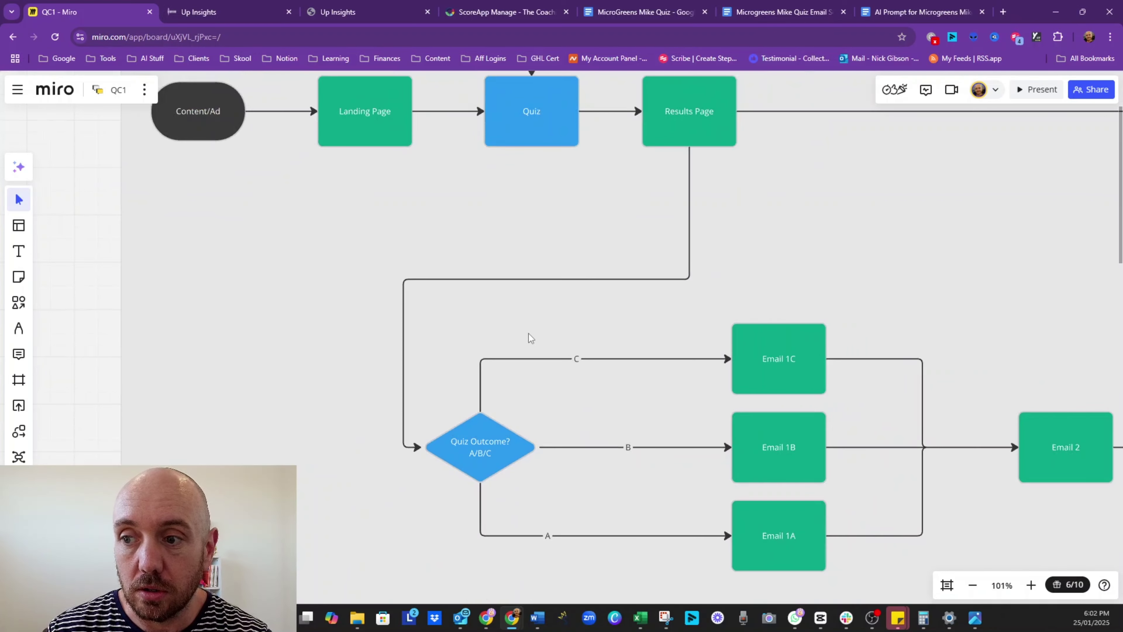
{"action": "scroll", "coordinate": [520, 350], "scroll_direction": "up", "scroll_amount": 4}
{"action": "scroll", "coordinate": [462, 323], "scroll_direction": "right", "scroll_amount": 1}
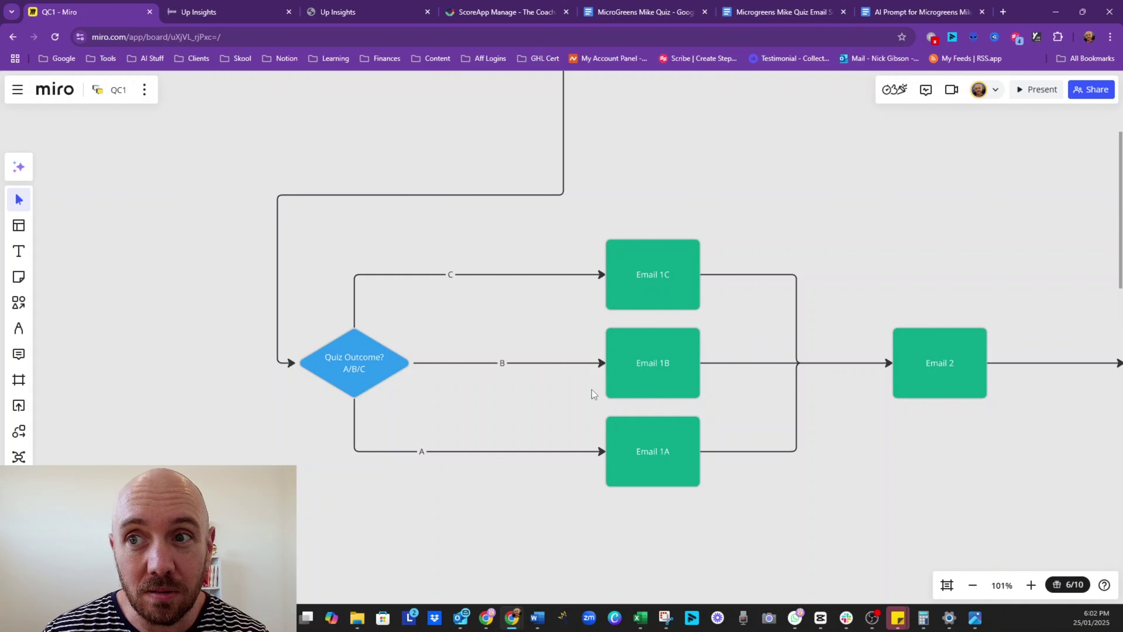
Open the MicroGreens Mike Quiz document in Google Docs and review its four quiz categories.
{"action": "left_click", "coordinate": [641, 12]}
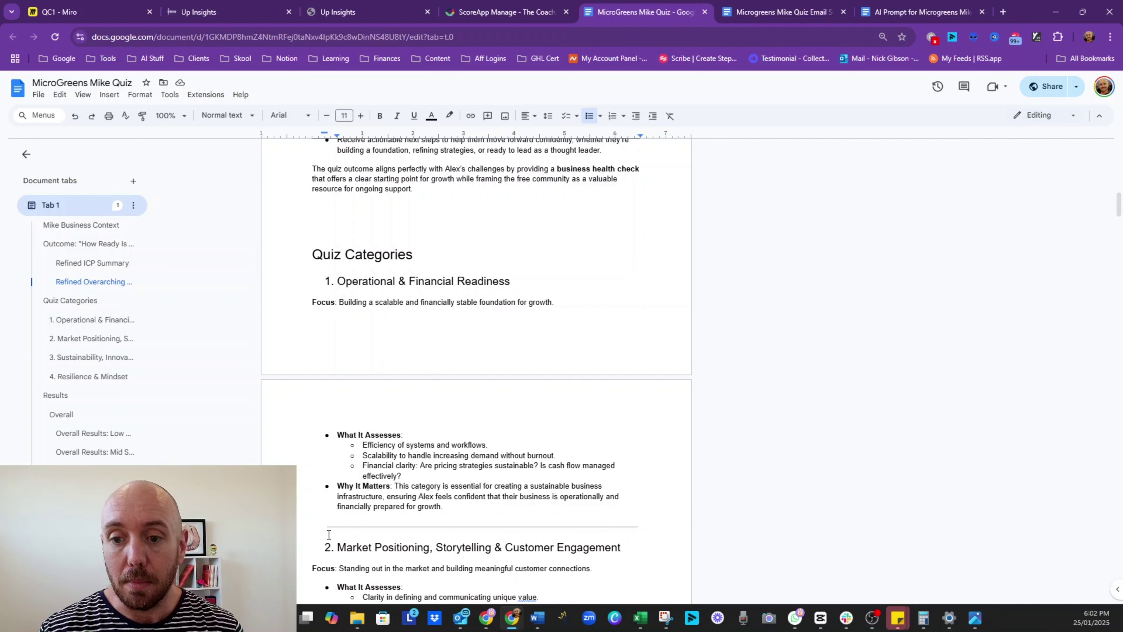
{"action": "right_click", "coordinate": [317, 422]}
{"action": "scroll", "coordinate": [327, 310], "scroll_direction": "down", "scroll_amount": 9}
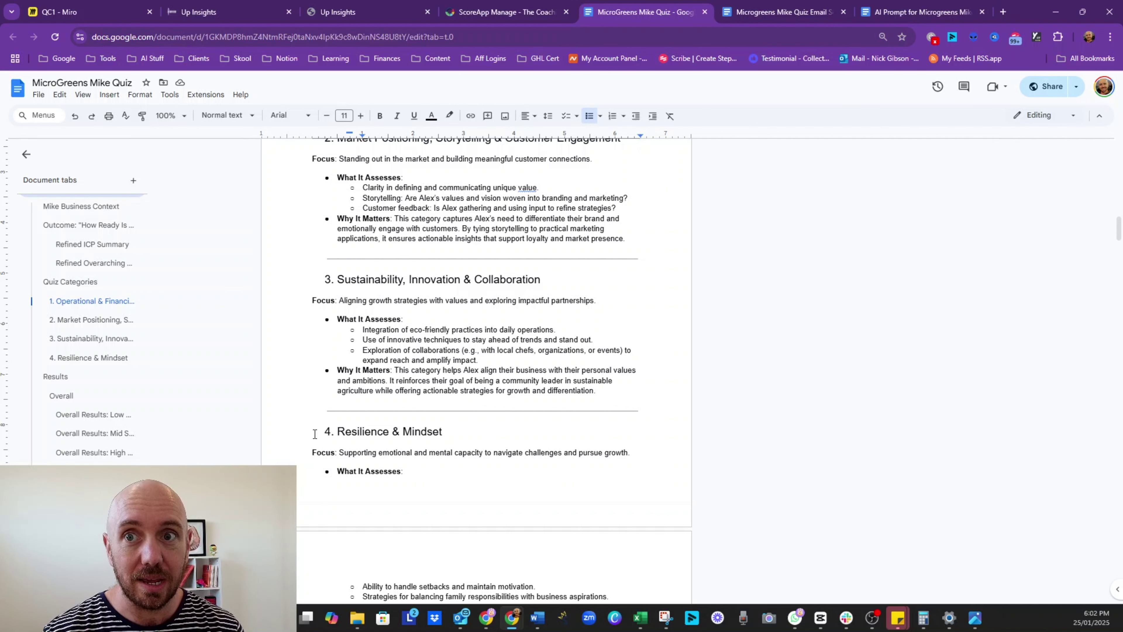
Return to the Miro board and examine how the three Email 1 variants merge into Email 2.
{"action": "left_click", "coordinate": [88, 11]}
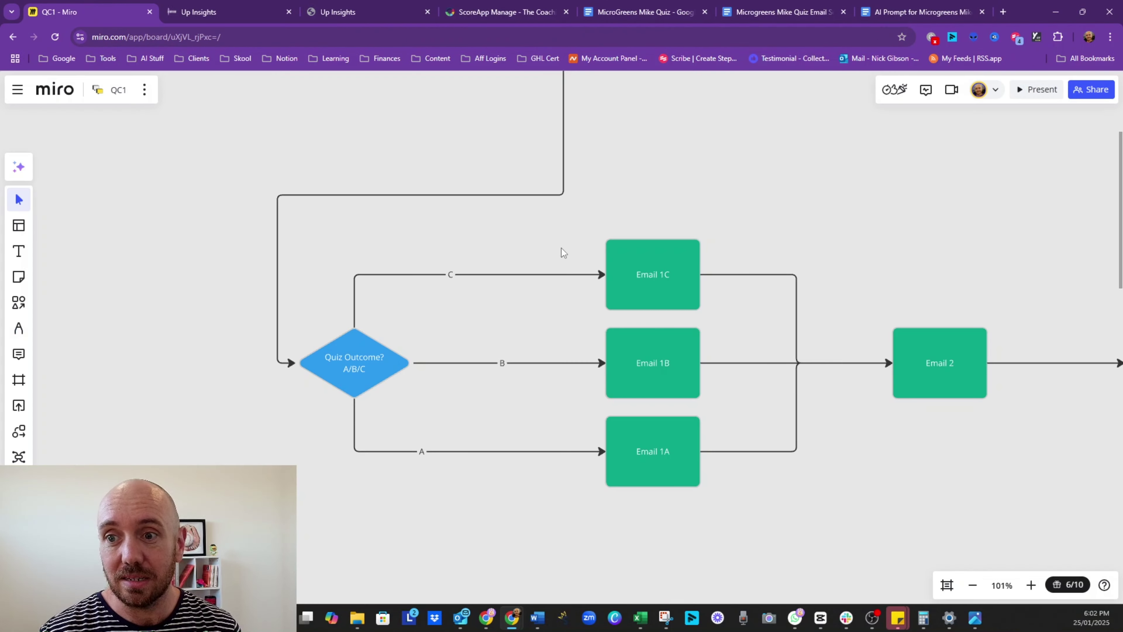
{"action": "scroll", "coordinate": [562, 248], "scroll_direction": "up", "scroll_amount": 5}
{"action": "scroll", "coordinate": [562, 248], "scroll_direction": "down", "scroll_amount": 6}
{"action": "left_click_drag", "start_coordinate": [524, 303], "coordinate": [418, 234]}
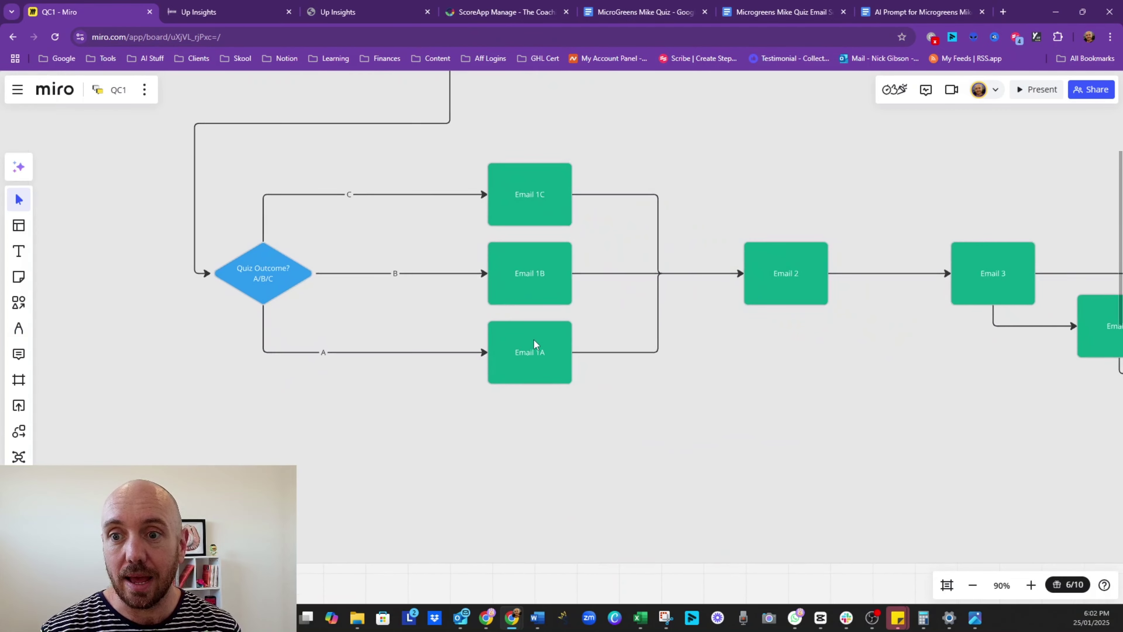
{"action": "left_click_drag", "start_coordinate": [416, 281], "coordinate": [372, 319]}
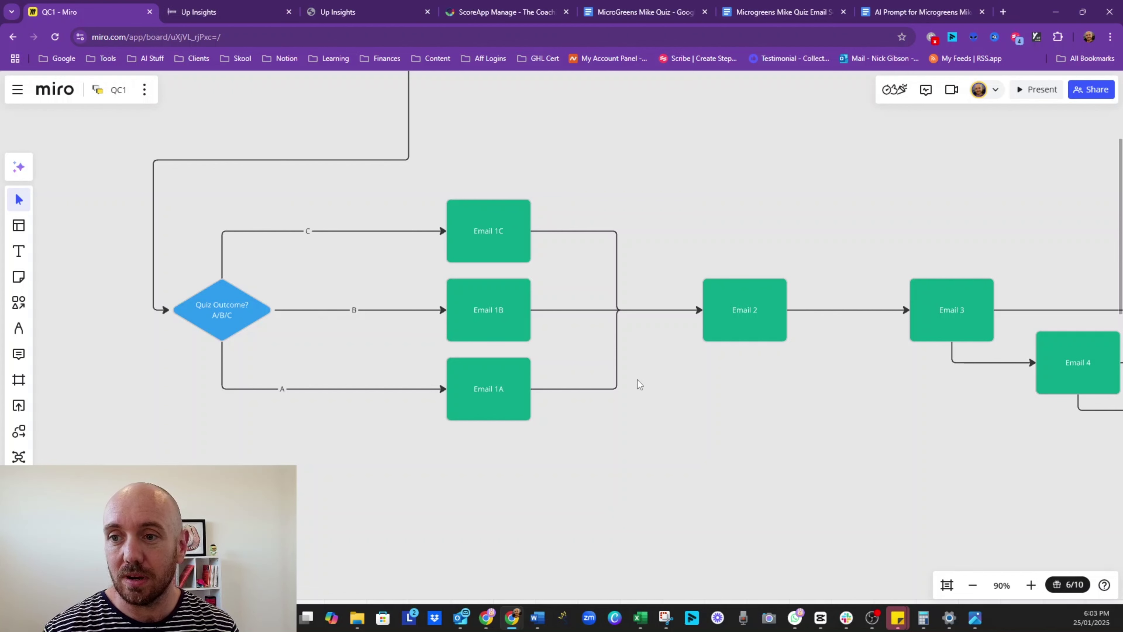
Follow the flow from Email 2 through Emails 3, 4 and 5 to the About Page, and return to the quiz outcome branches.
{"action": "scroll", "coordinate": [639, 385], "scroll_direction": "right", "scroll_amount": 8}
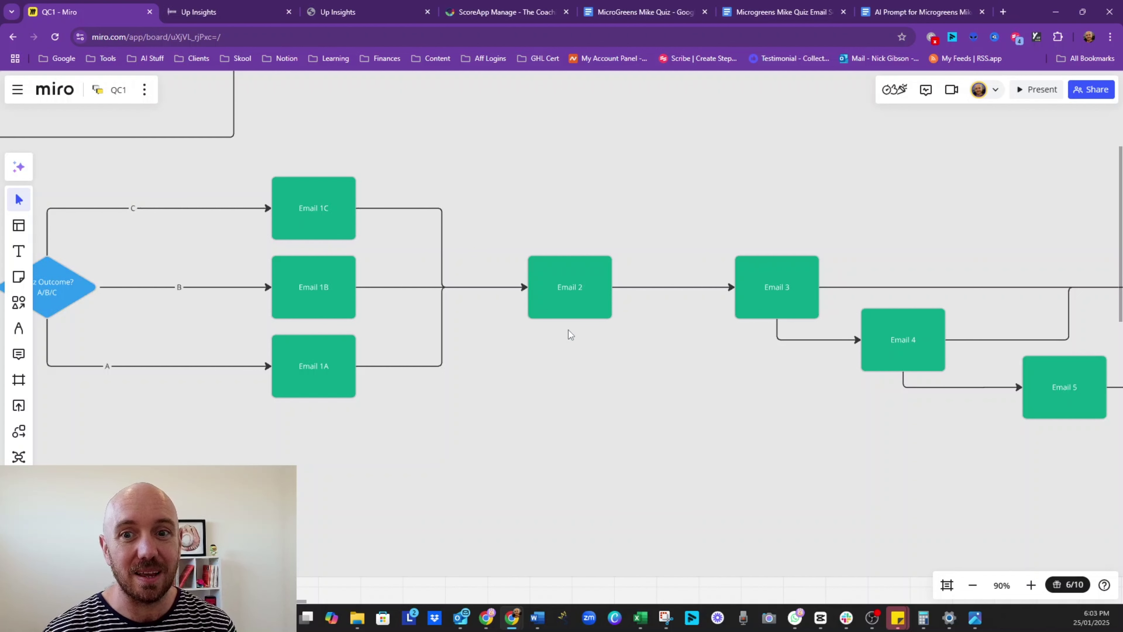
{"action": "scroll", "coordinate": [755, 376], "scroll_direction": "right", "scroll_amount": 5}
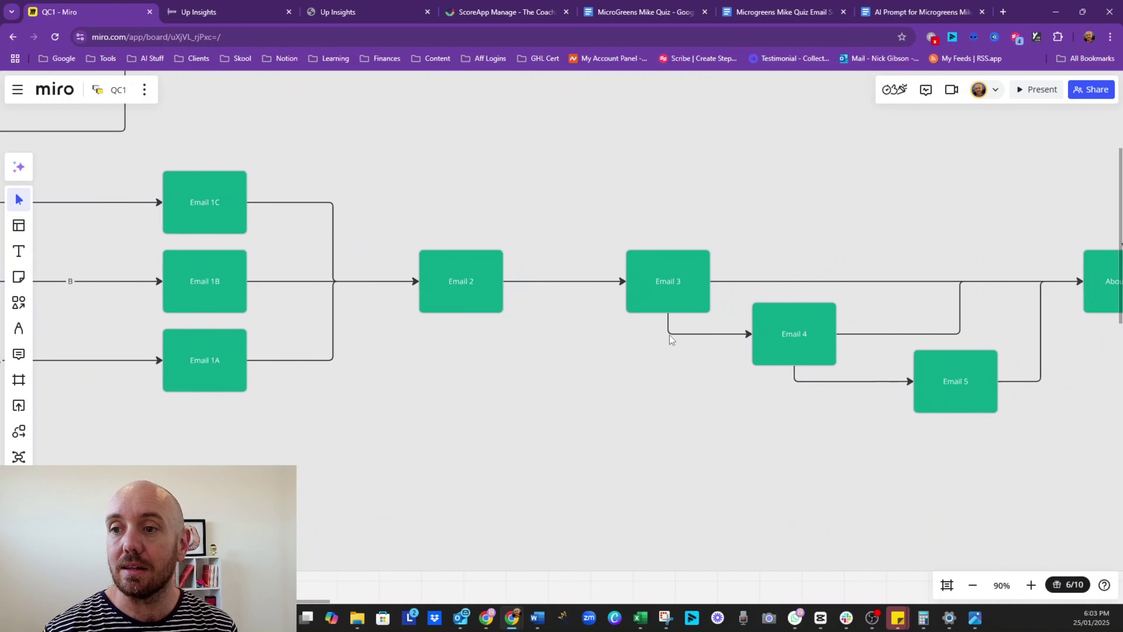
{"action": "scroll", "coordinate": [796, 422], "scroll_direction": "right", "scroll_amount": 4}
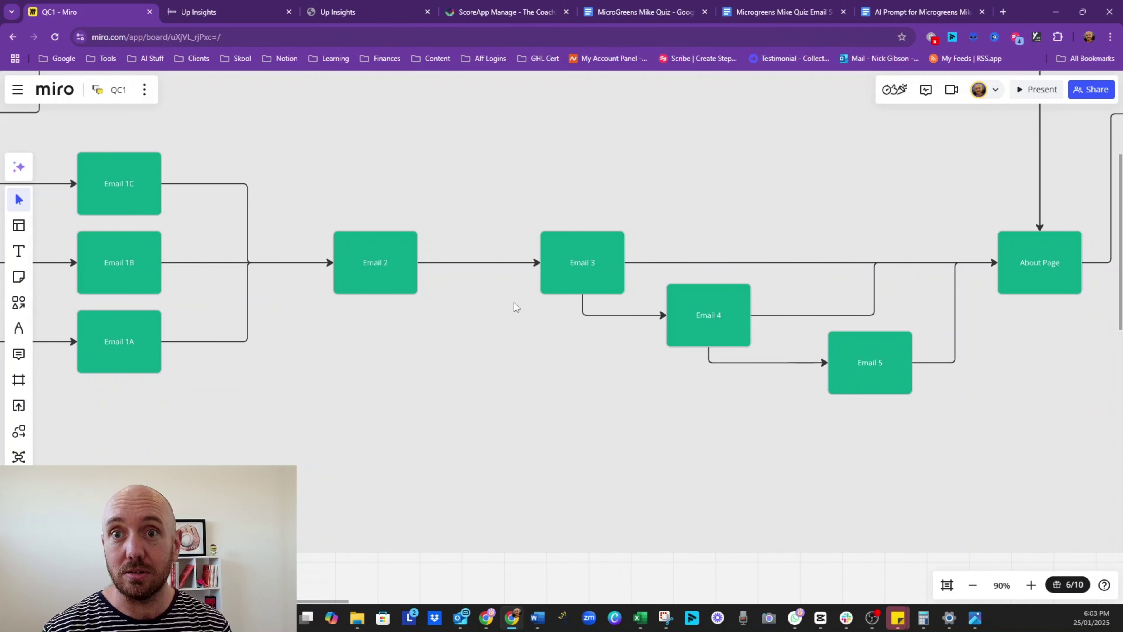
{"action": "scroll", "coordinate": [817, 241], "scroll_direction": "up", "scroll_amount": 3}
{"action": "scroll", "coordinate": [817, 241], "scroll_direction": "right", "scroll_amount": 3}
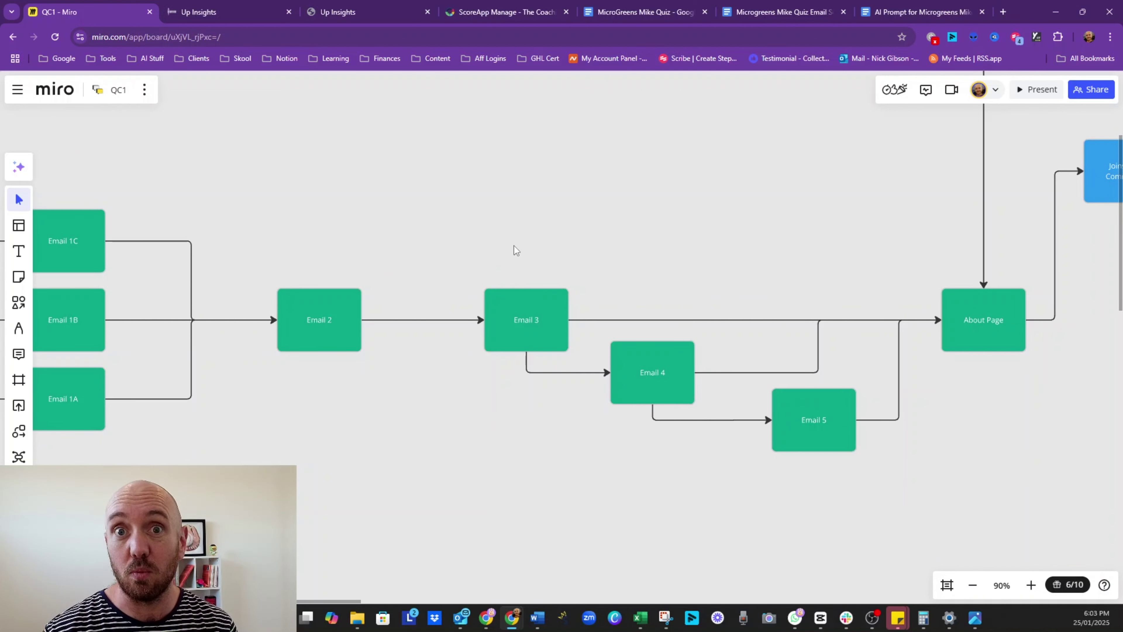
{"action": "scroll", "coordinate": [522, 261], "scroll_direction": "up", "scroll_amount": 5}
{"action": "scroll", "coordinate": [522, 261], "scroll_direction": "left", "scroll_amount": 10}
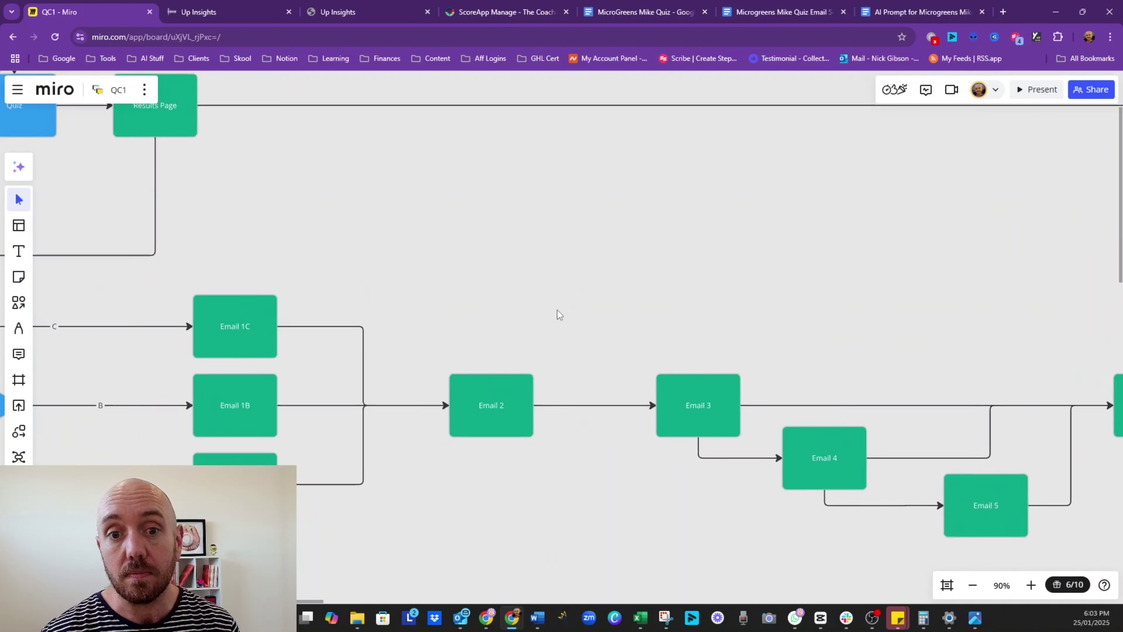
{"action": "scroll", "coordinate": [602, 321], "scroll_direction": "left", "scroll_amount": 5}
{"action": "scroll", "coordinate": [603, 322], "scroll_direction": "down", "scroll_amount": 1}
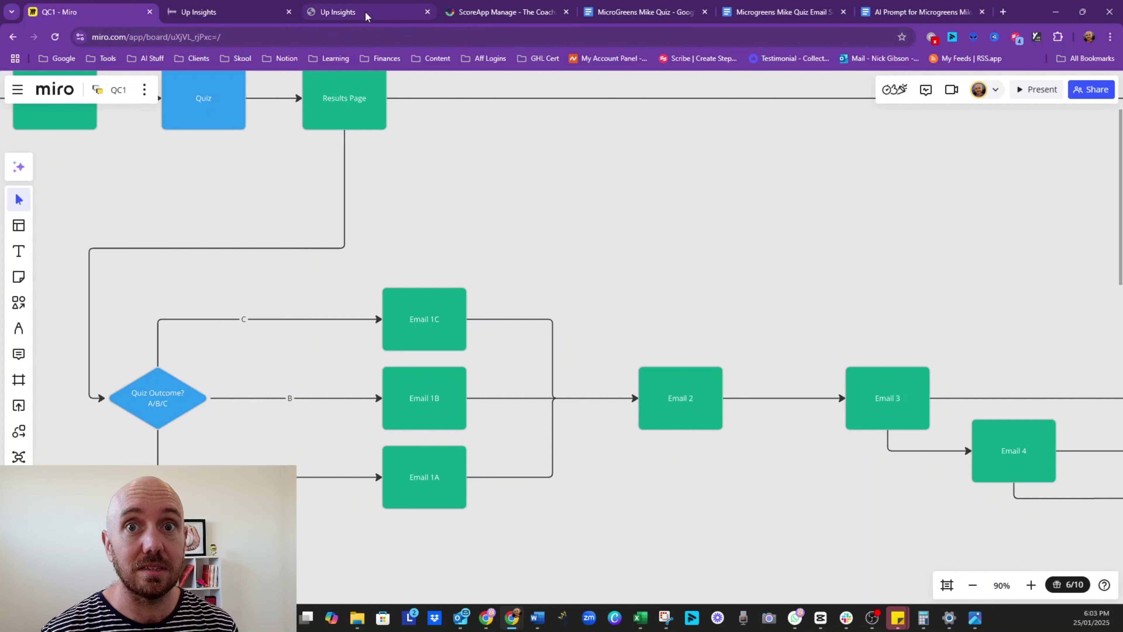
Switch to GoHighLevel and open the custom fields settings, showing the fields organised by folder.
{"action": "mouse_move", "coordinate": [366, 17]}
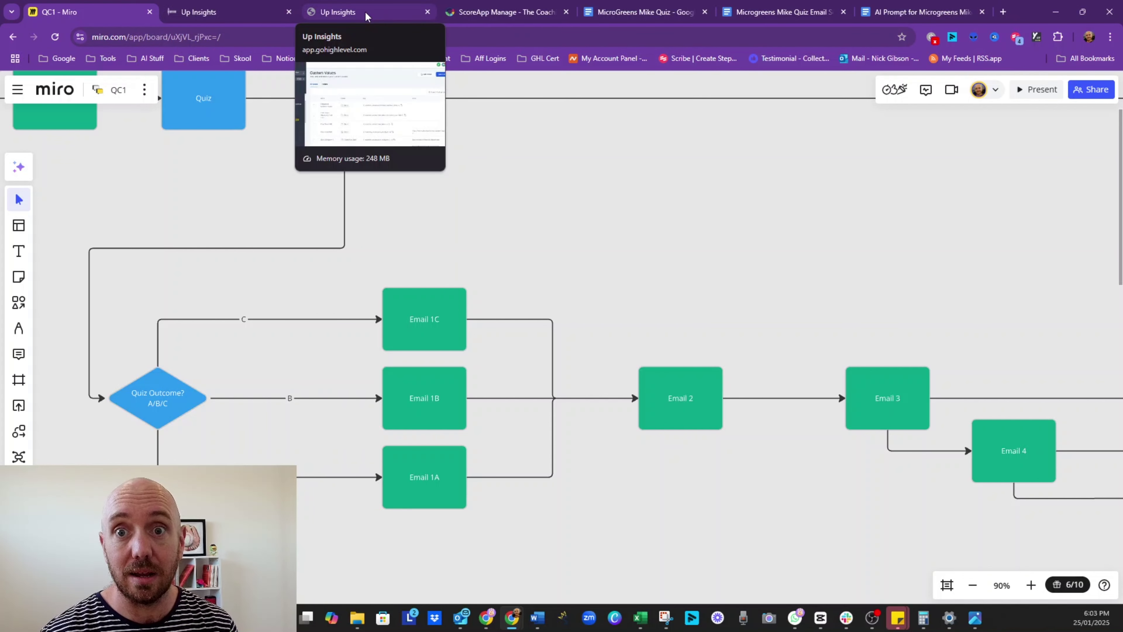
{"action": "left_click", "coordinate": [366, 16]}
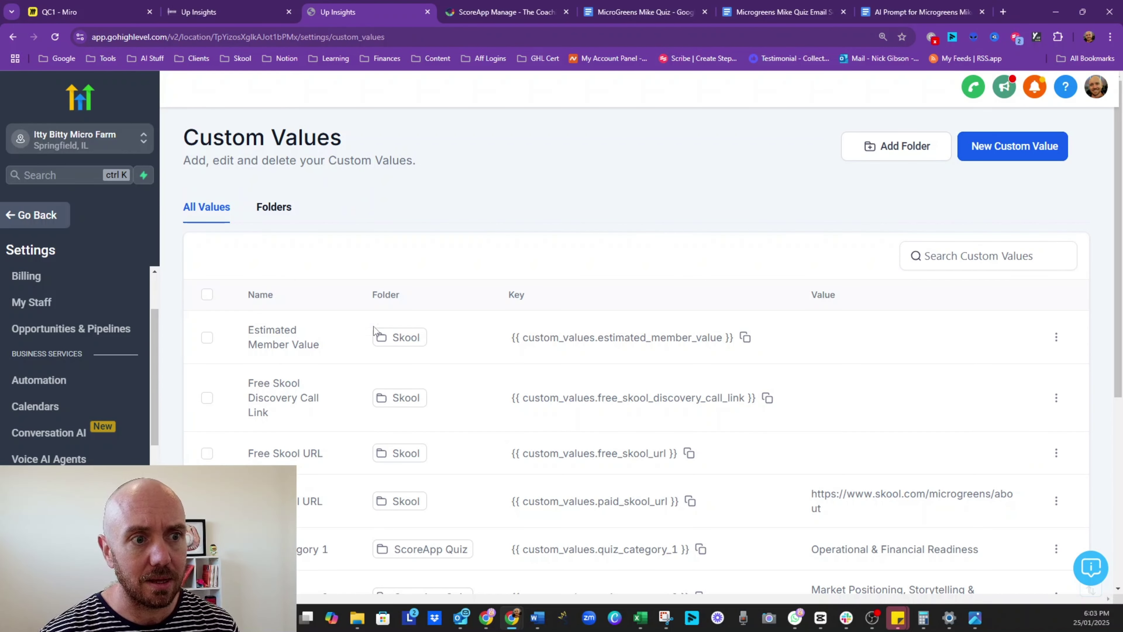
{"action": "key", "text": "ctrl+minus"}
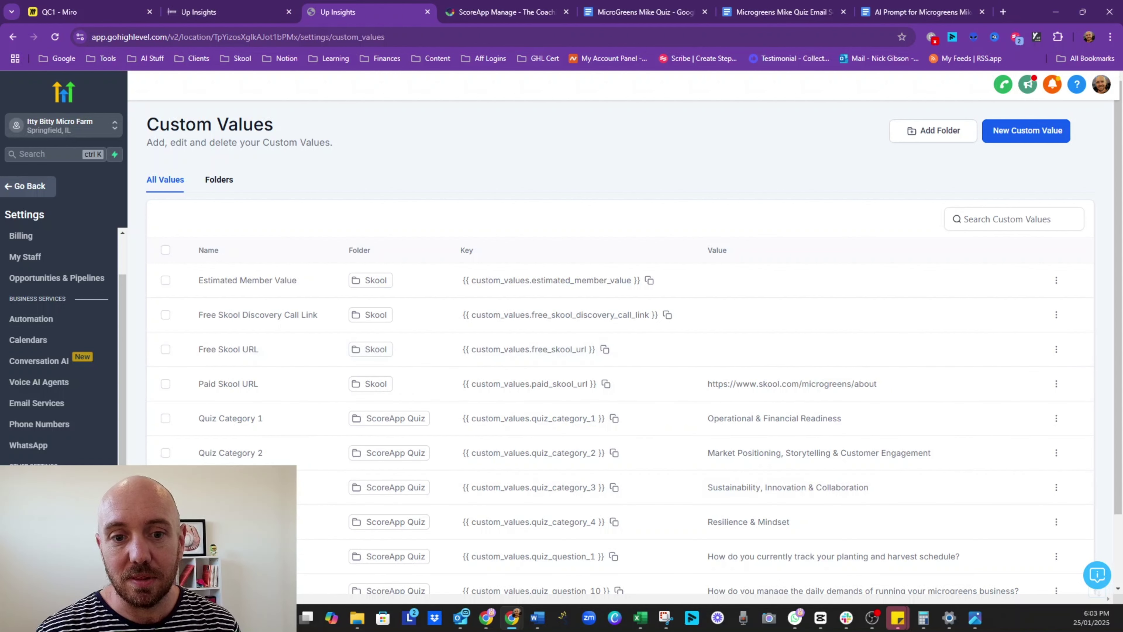
{"action": "left_click", "coordinate": [24, 487]}
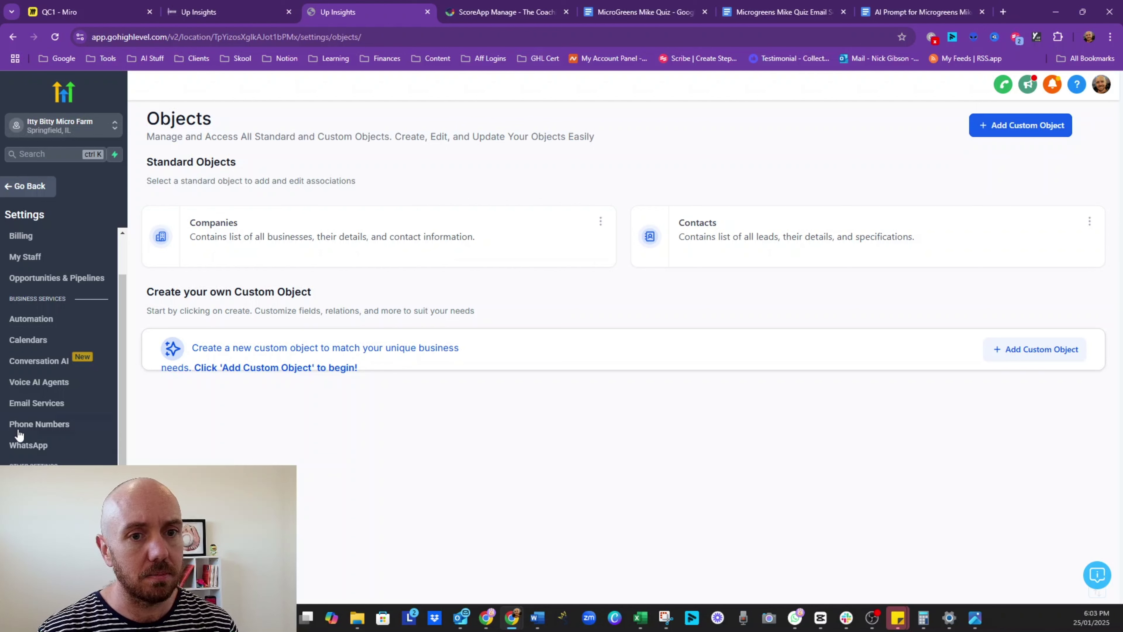
{"action": "left_click", "coordinate": [31, 508]}
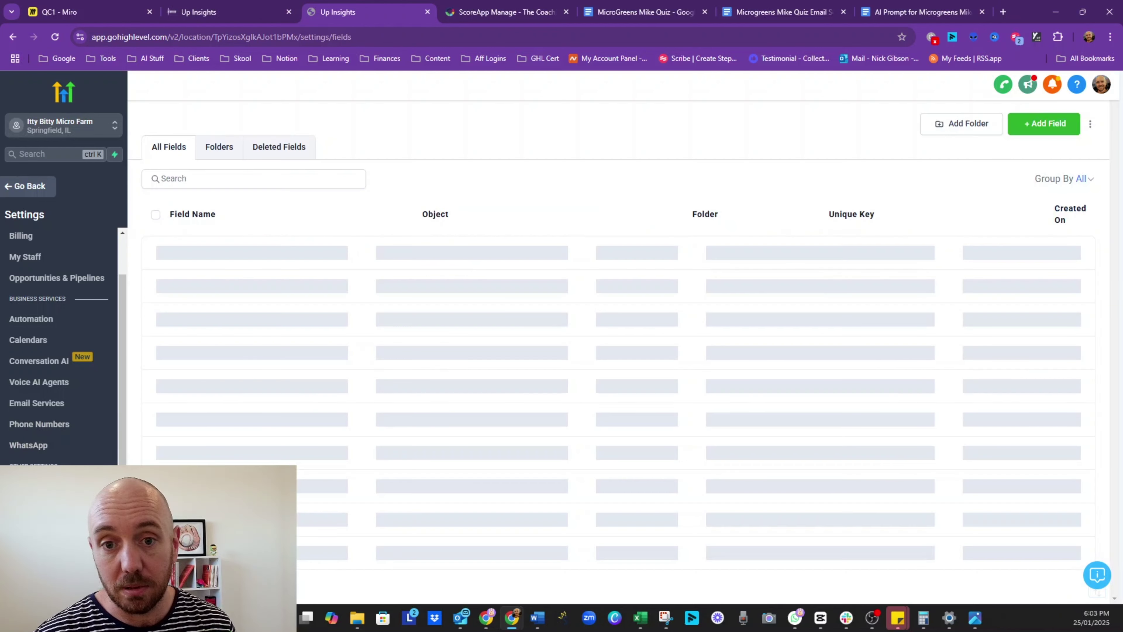
{"action": "left_click", "coordinate": [223, 153]}
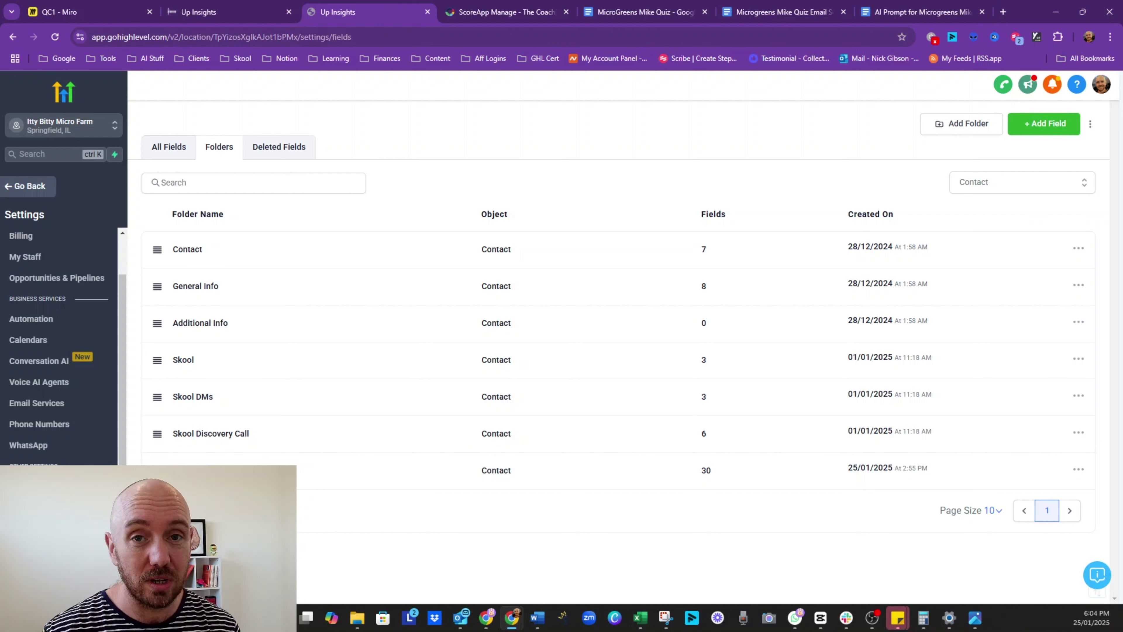
Open the ScoreApp Quiz folder and review its custom fields on the first and second pages.
{"action": "left_click", "coordinate": [221, 470]}
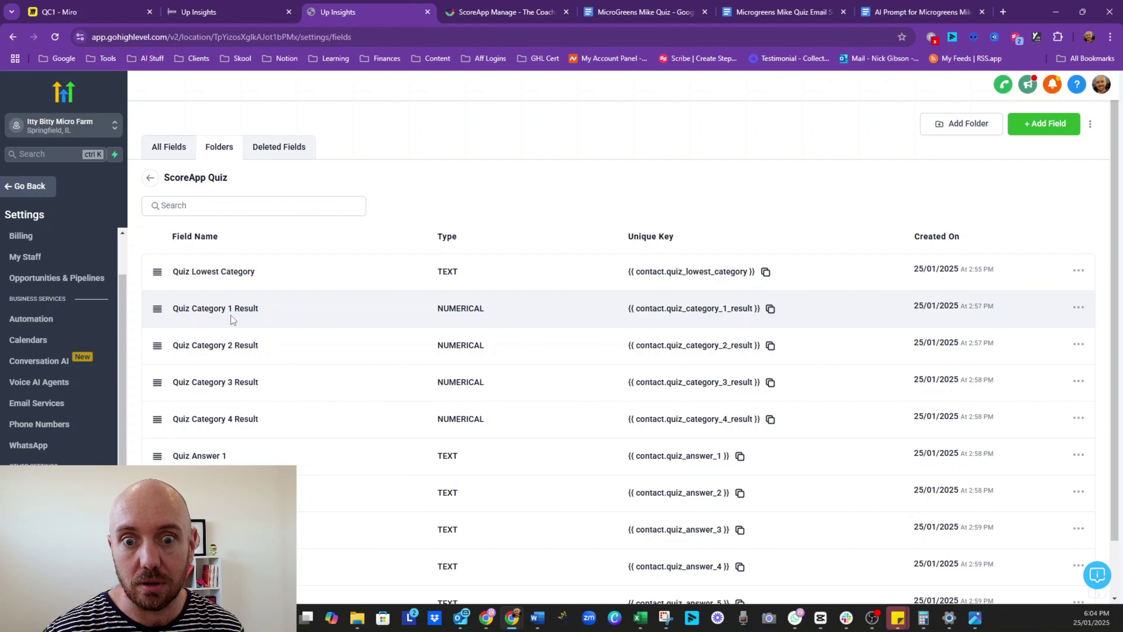
{"action": "scroll", "coordinate": [231, 315], "scroll_direction": "down", "scroll_amount": 2}
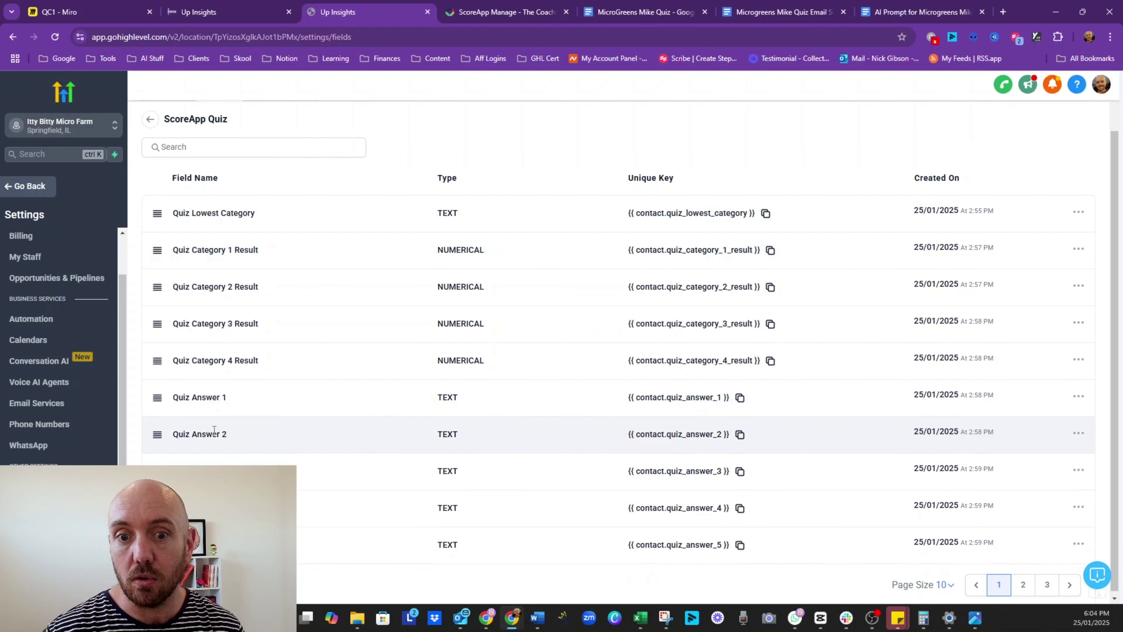
{"action": "left_click", "coordinate": [1024, 588]}
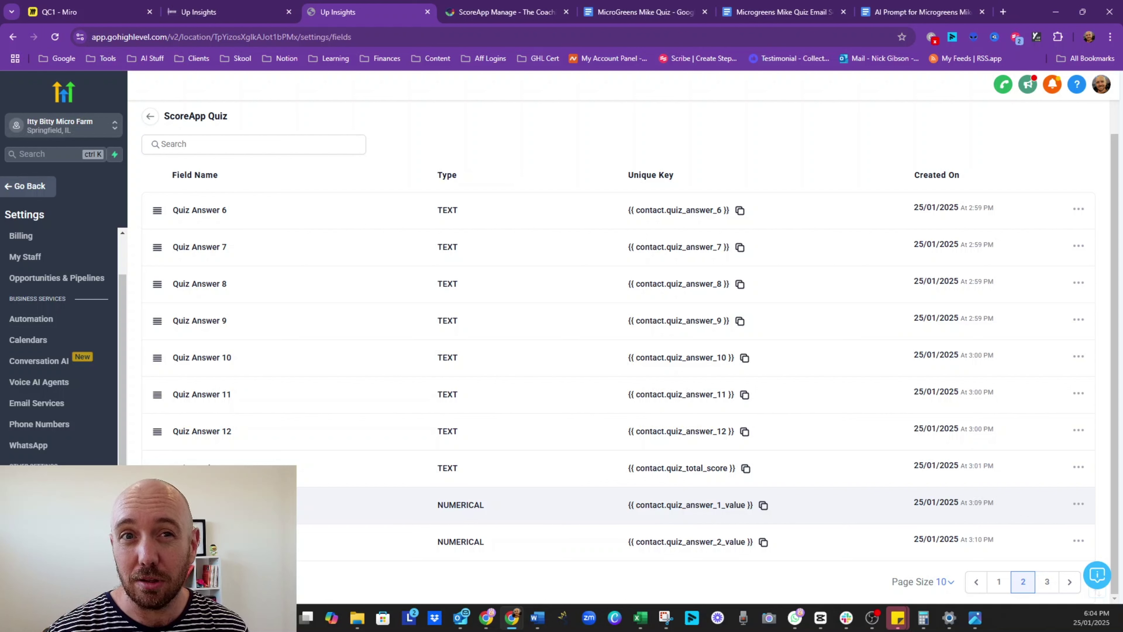
Revisit the Miro board briefly, return to the GoHighLevel custom fields, and list all fields.
{"action": "left_click", "coordinate": [254, 8]}
{"action": "left_click", "coordinate": [107, 4]}
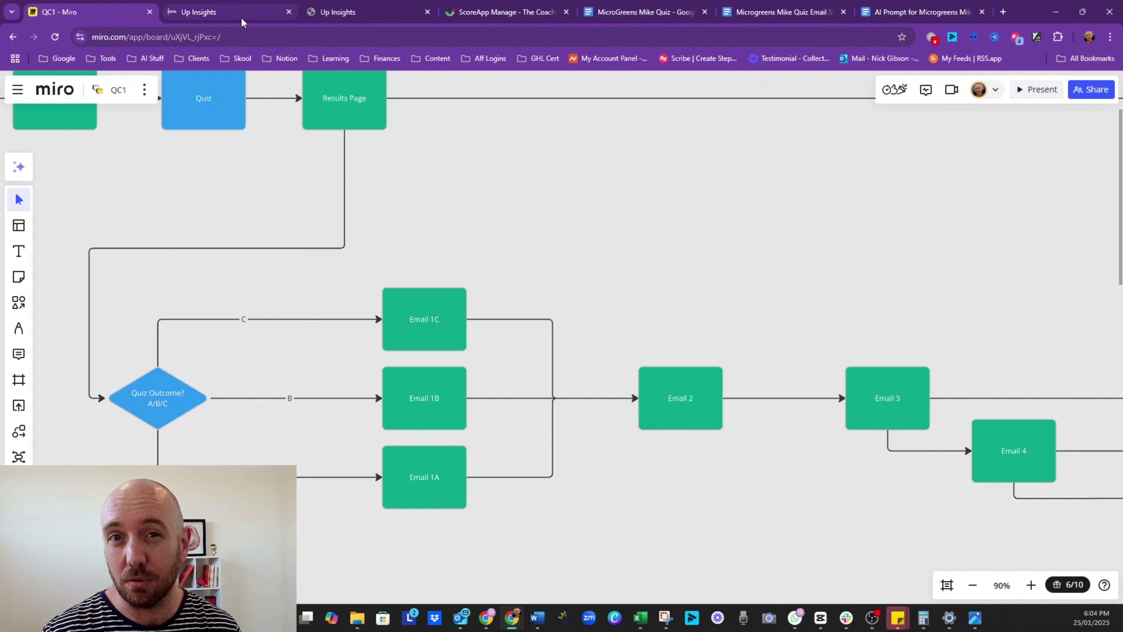
{"action": "mouse_move", "coordinate": [242, 22]}
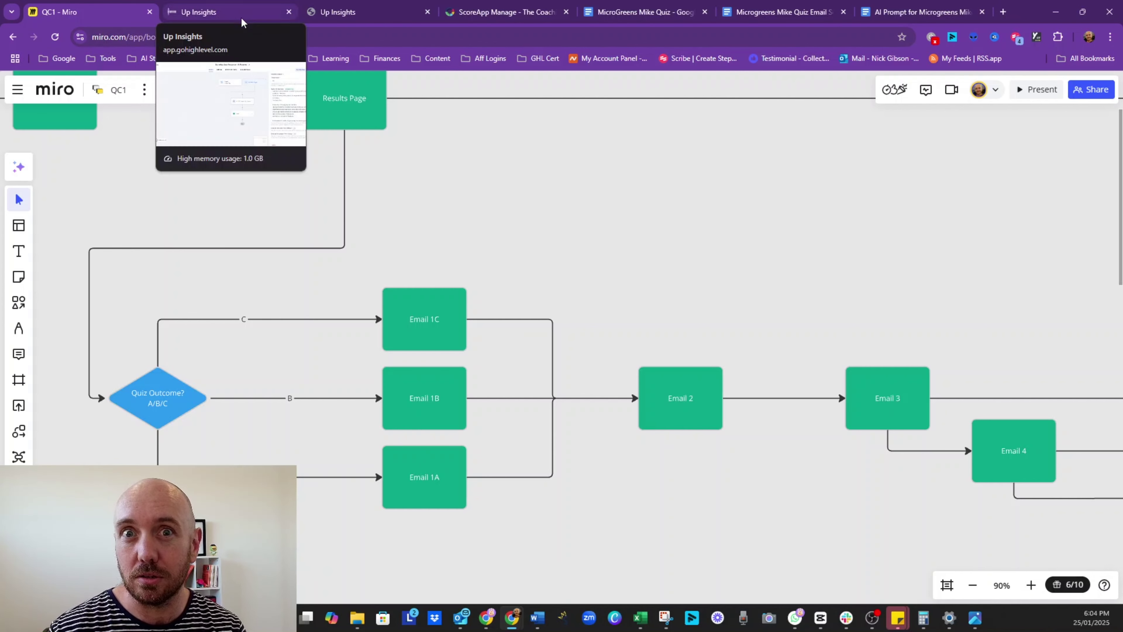
{"action": "left_click", "coordinate": [345, 13]}
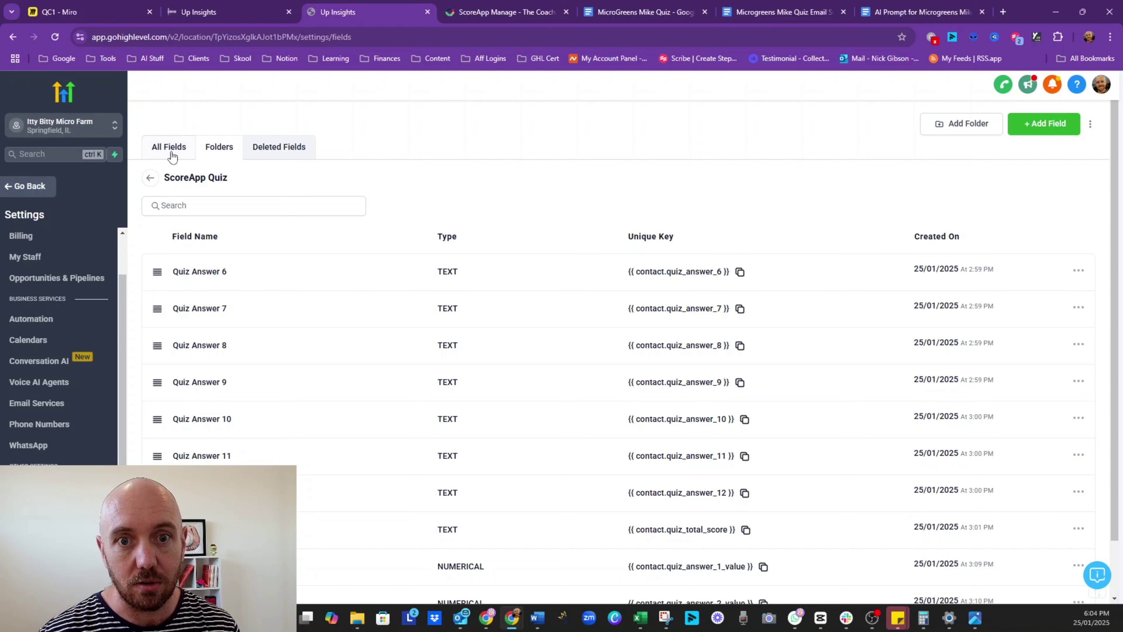
{"action": "left_click", "coordinate": [170, 151]}
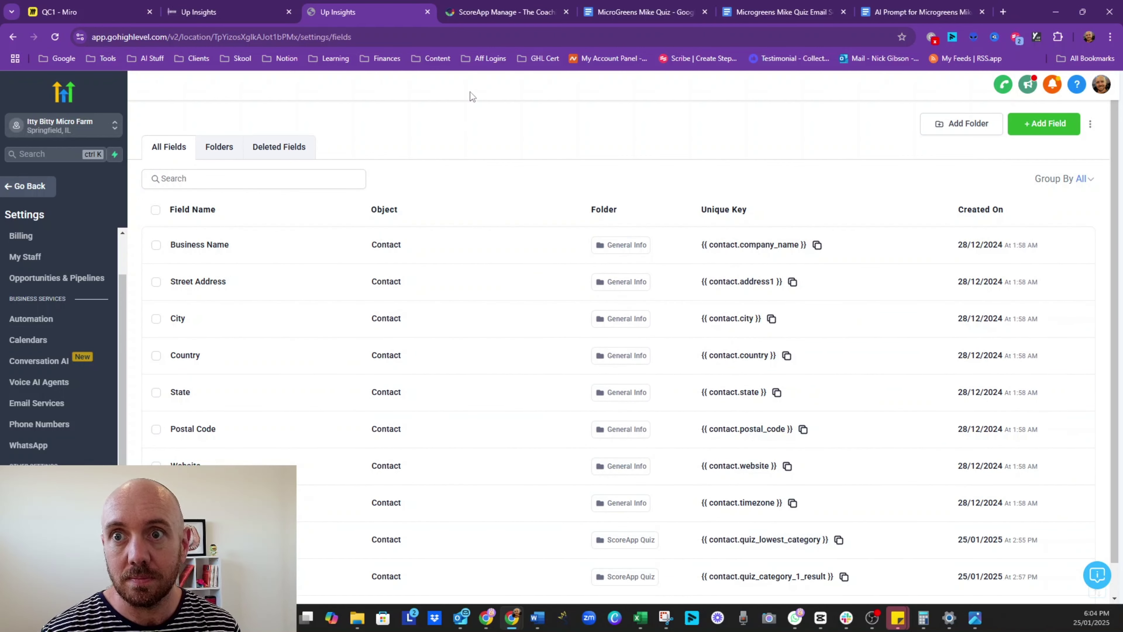
Switch to ScoreApp and open the integrations overview for The Coaching Business Growth Scorecard.
{"action": "left_click", "coordinate": [473, 15]}
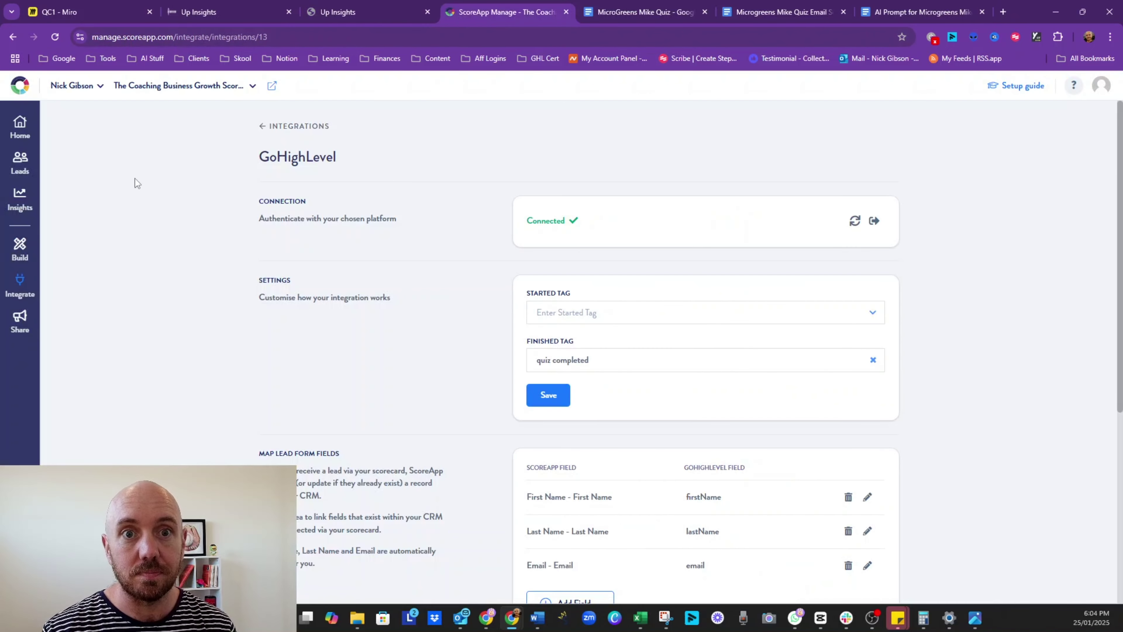
{"action": "left_click", "coordinate": [21, 128]}
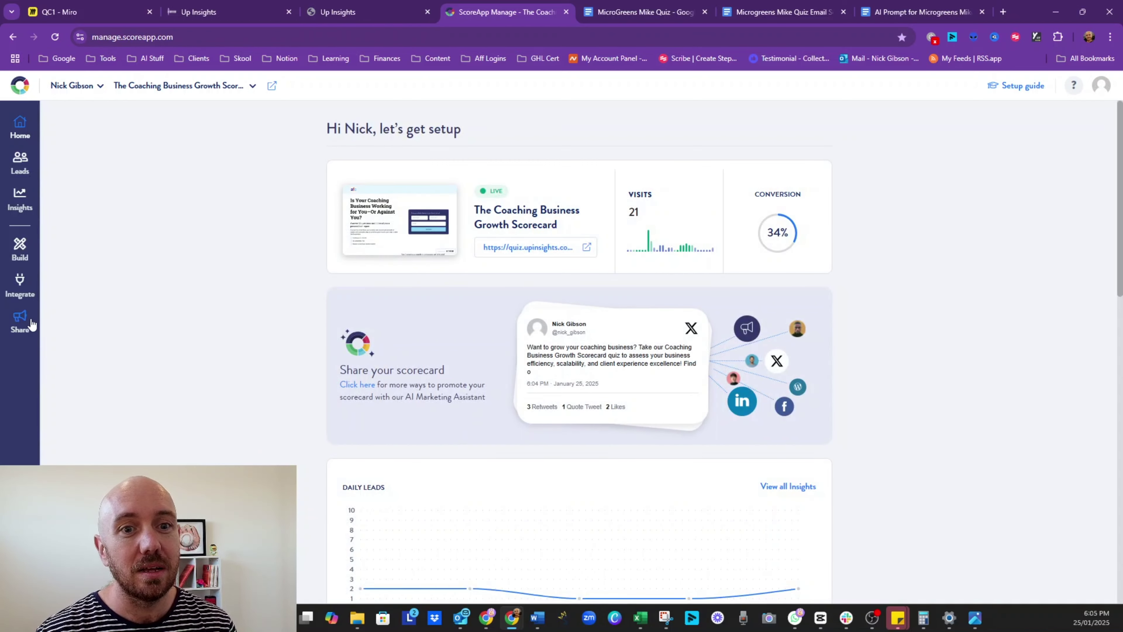
{"action": "left_click", "coordinate": [24, 291]}
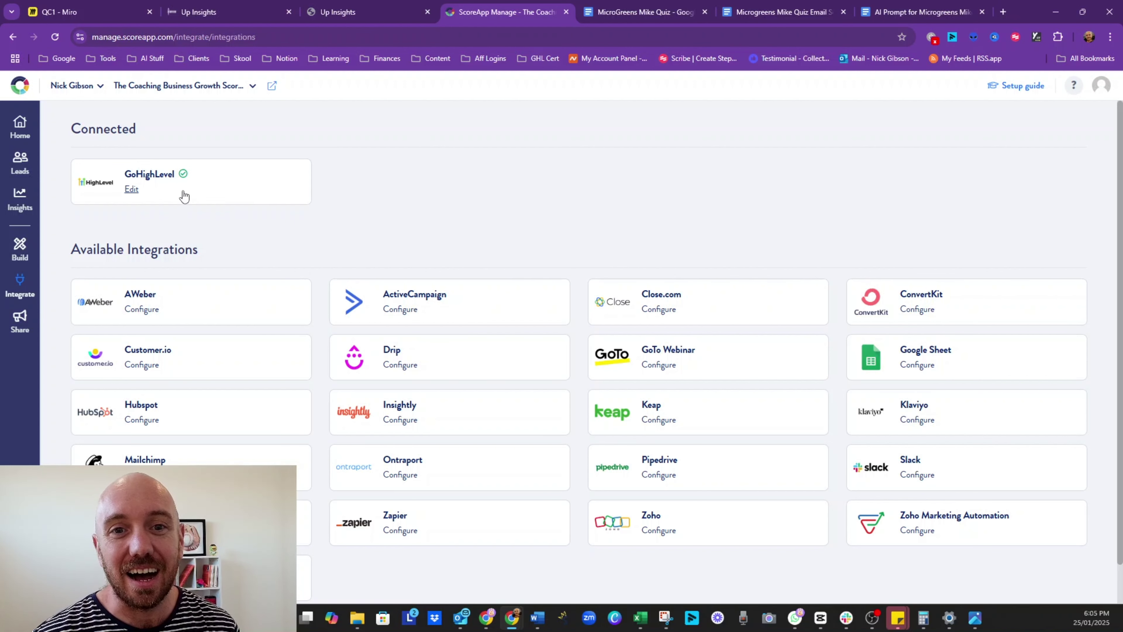
Open the GoHighLevel integration settings in ScoreApp, and switch to GoHighLevel to view its Tags settings.
{"action": "left_click", "coordinate": [149, 182]}
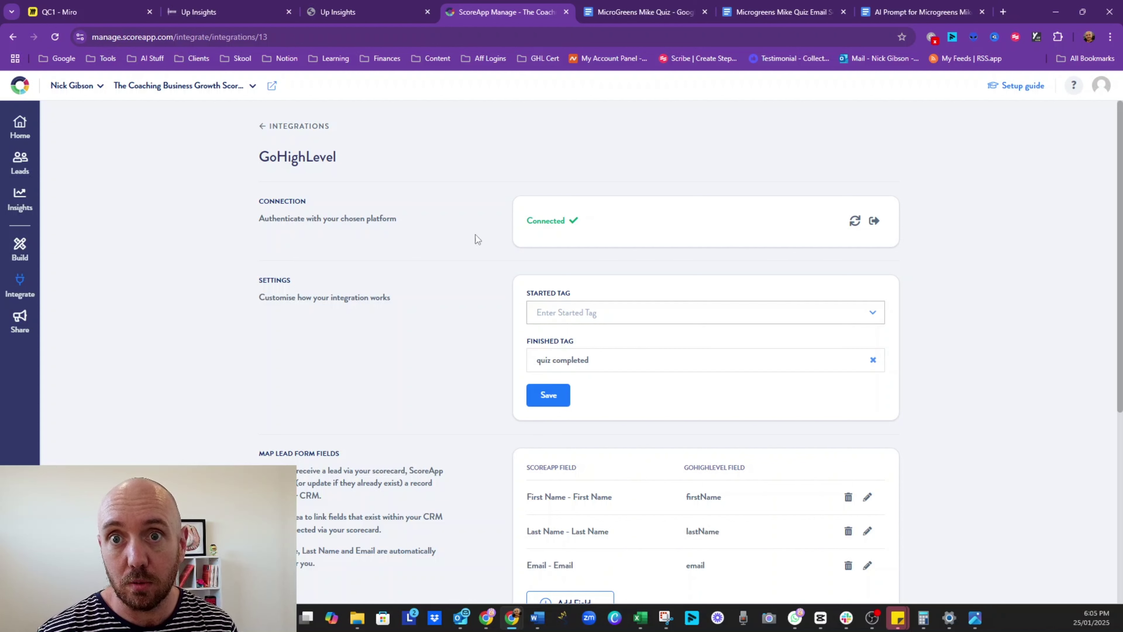
{"action": "left_click", "coordinate": [349, 12]}
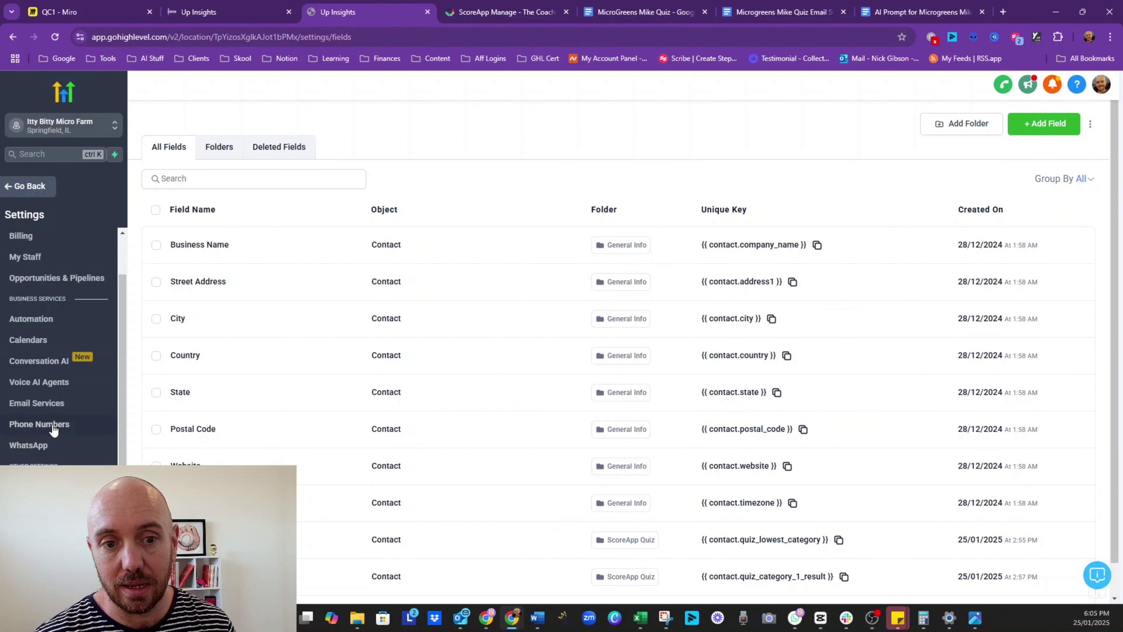
{"action": "scroll", "coordinate": [67, 456], "scroll_direction": "down", "scroll_amount": 4}
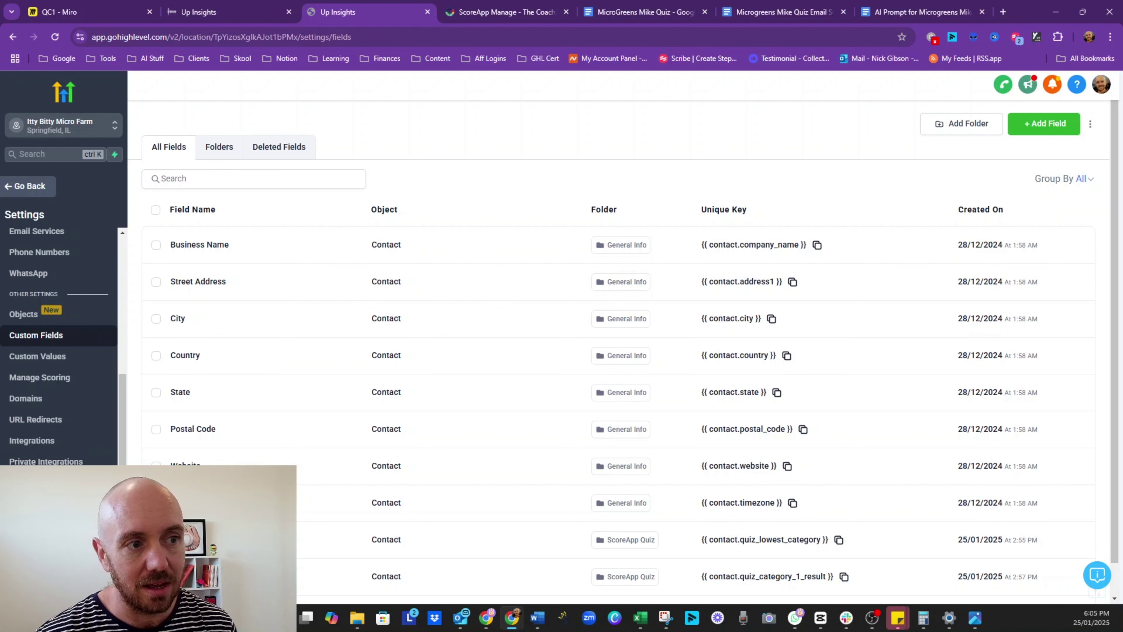
{"action": "left_click", "coordinate": [22, 504]}
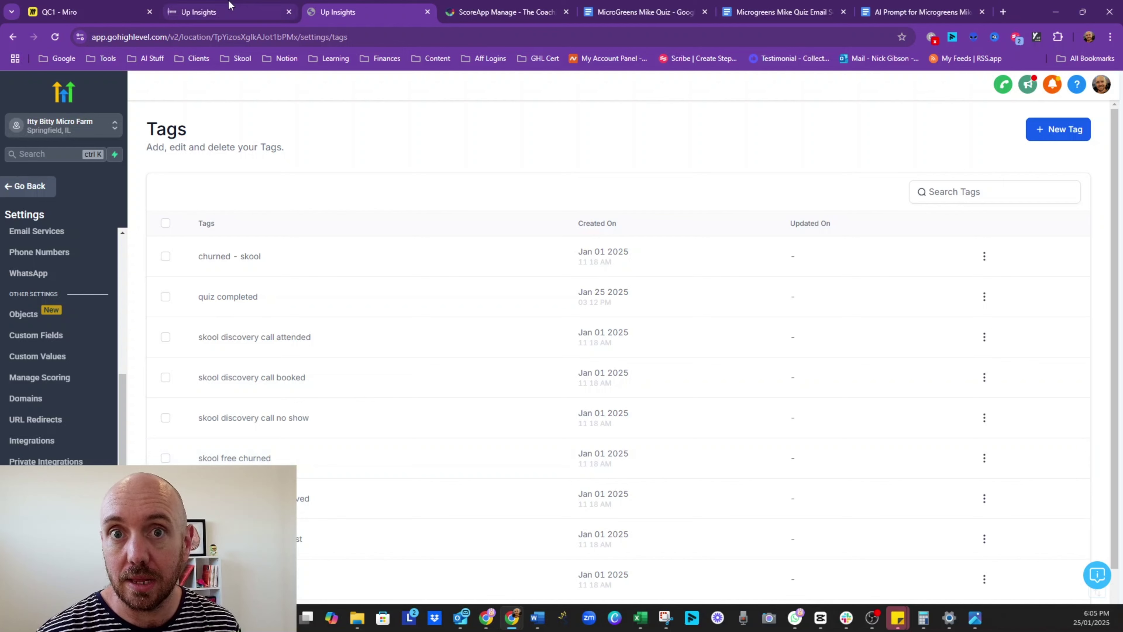
Return to ScoreApp and review the integration's finished tag, lead form field mappings and result field mappings.
{"action": "left_click", "coordinate": [505, 12]}
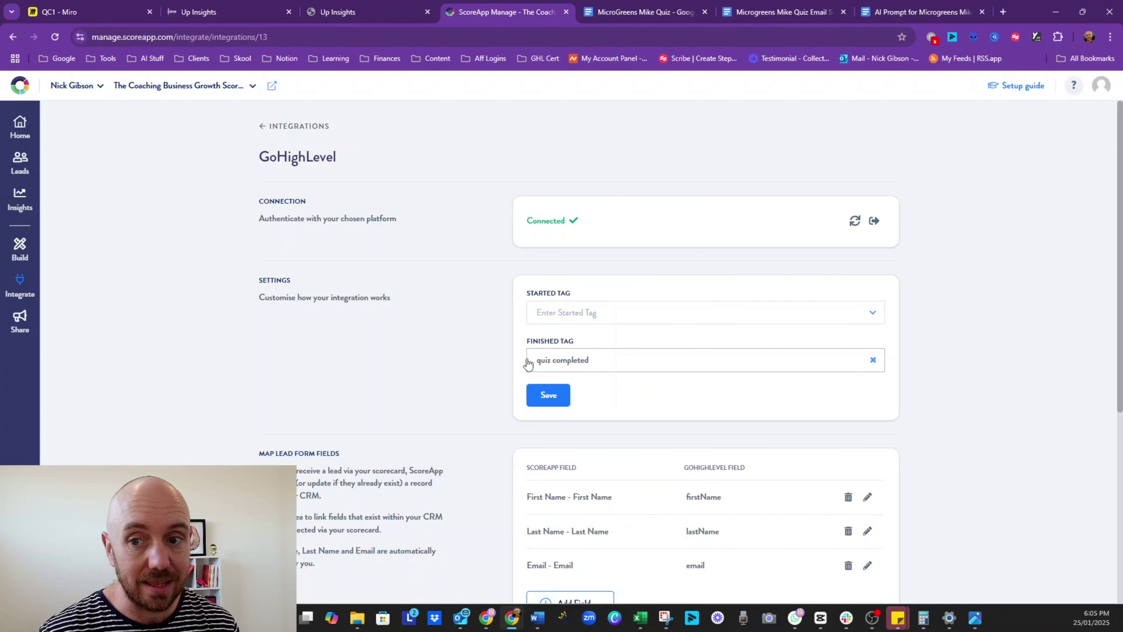
{"action": "scroll", "coordinate": [627, 359], "scroll_direction": "down", "scroll_amount": 3}
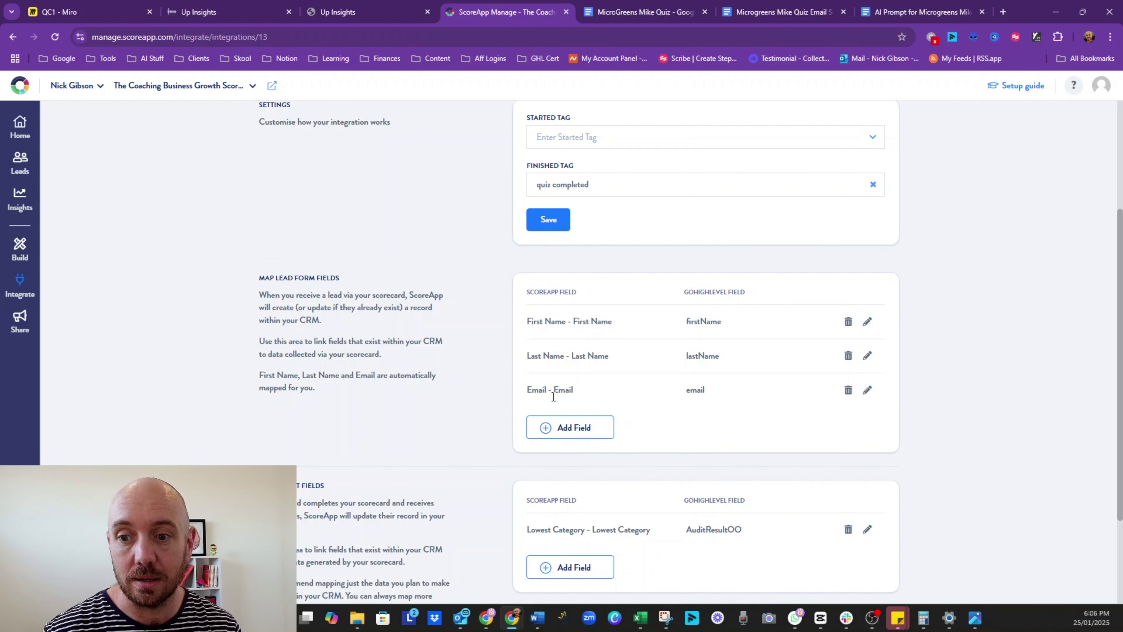
{"action": "scroll", "coordinate": [465, 395], "scroll_direction": "down", "scroll_amount": 3}
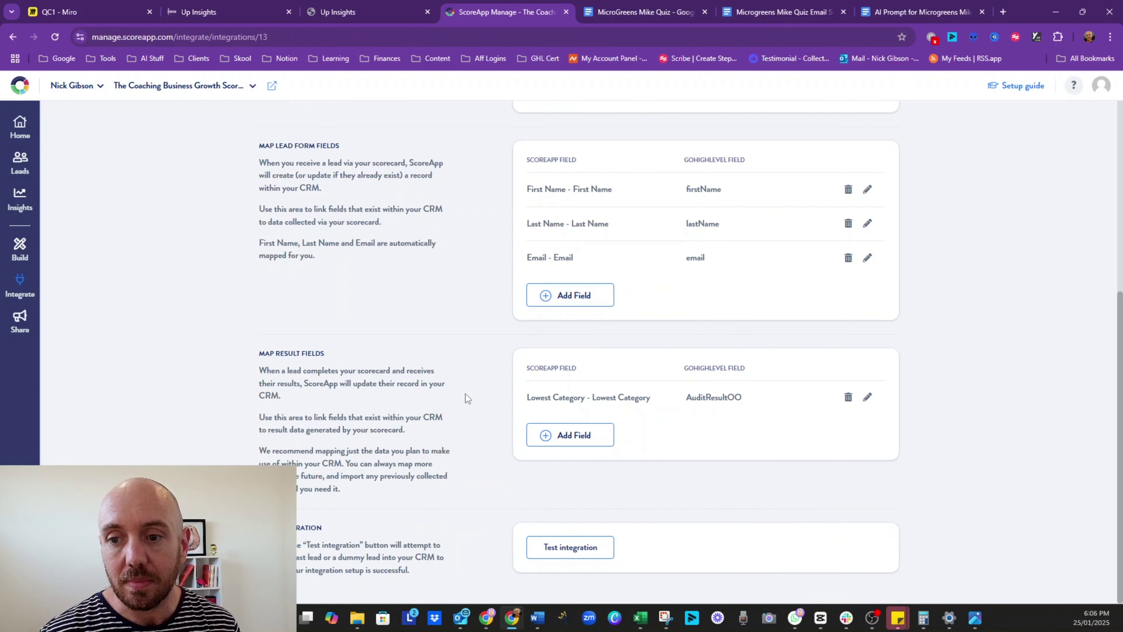
Map the ScoreApp Lowest Category result to the GoHighLevel field AuditLowestCategory, save it, and delete the AuditResultOO mapping.
{"action": "left_click", "coordinate": [570, 439]}
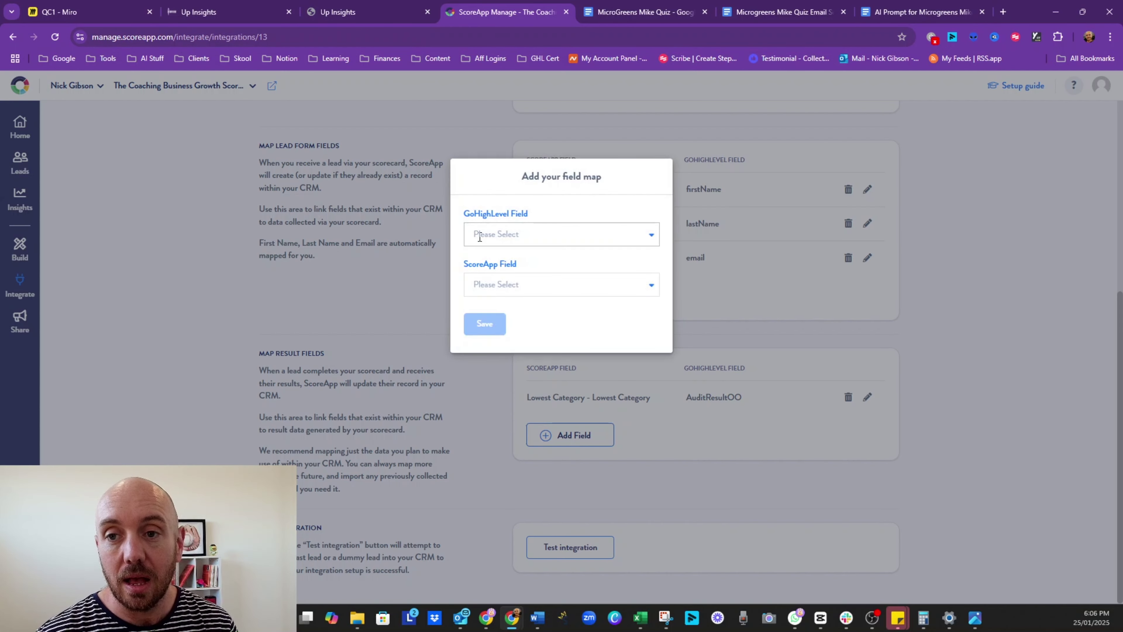
{"action": "left_click", "coordinate": [481, 236]}
{"action": "scroll", "coordinate": [509, 311], "scroll_direction": "down", "scroll_amount": 8}
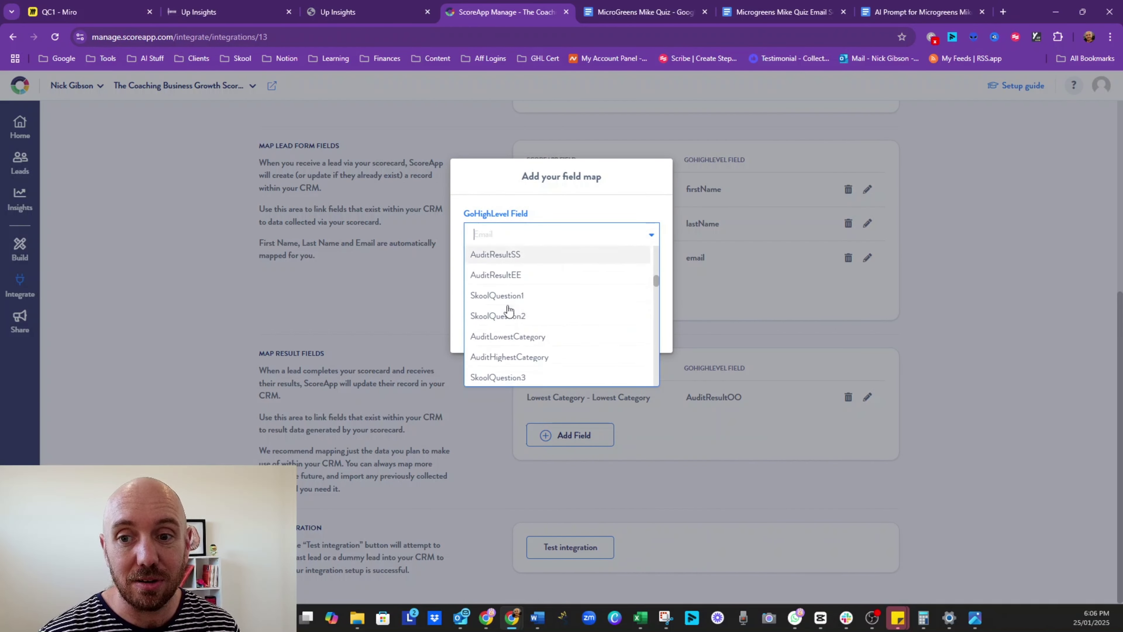
{"action": "scroll", "coordinate": [515, 341], "scroll_direction": "down", "scroll_amount": 10}
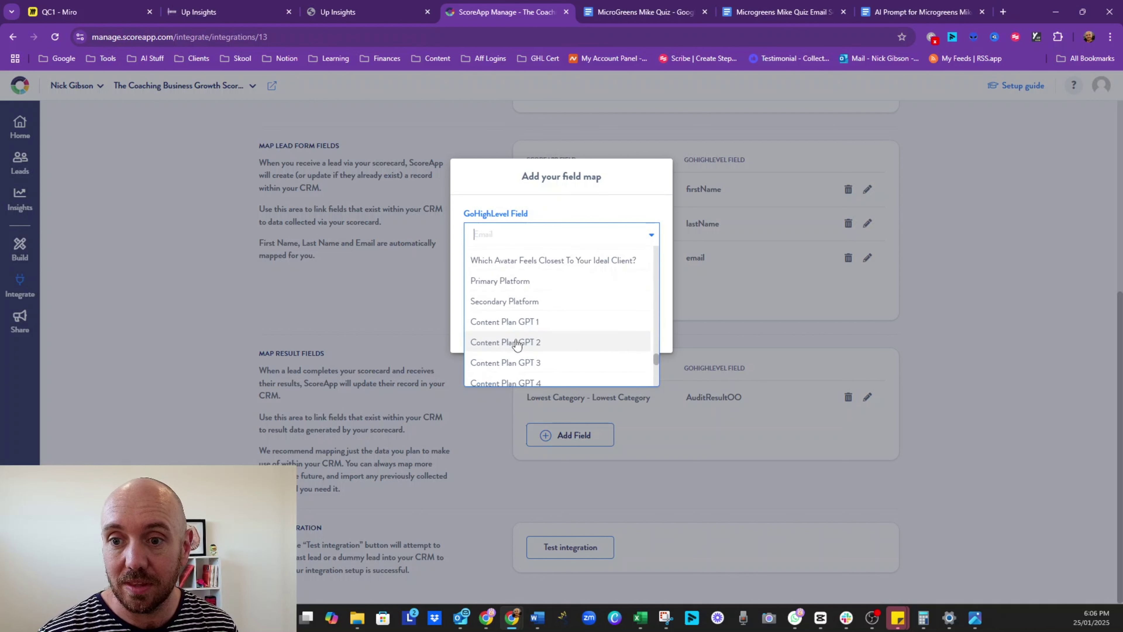
{"action": "scroll", "coordinate": [518, 345], "scroll_direction": "up", "scroll_amount": 8}
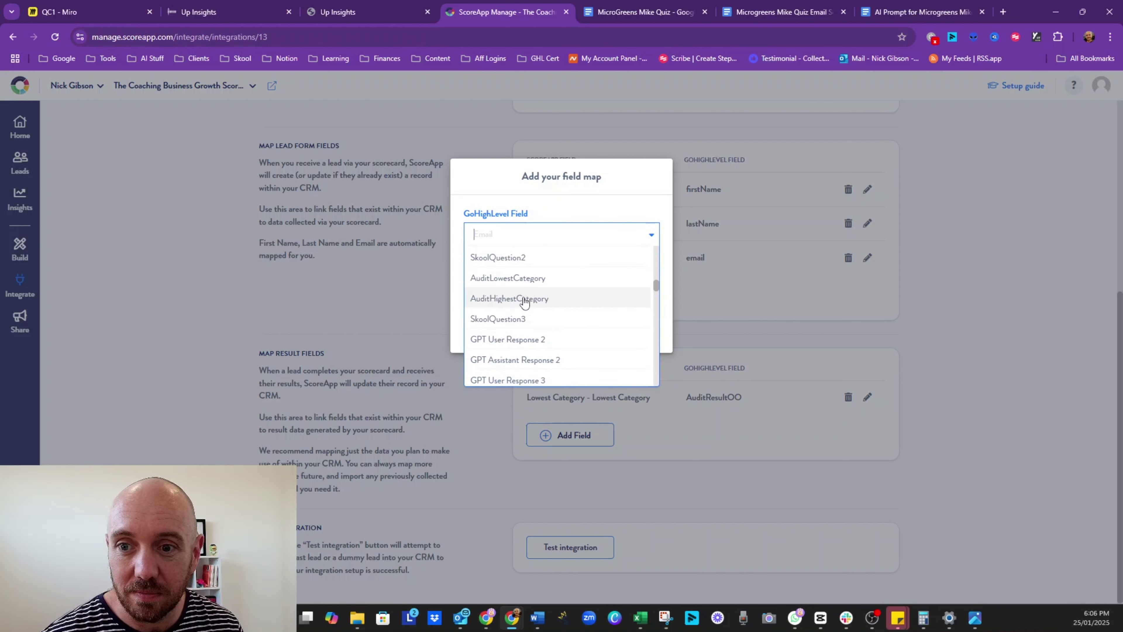
{"action": "left_click", "coordinate": [525, 280]}
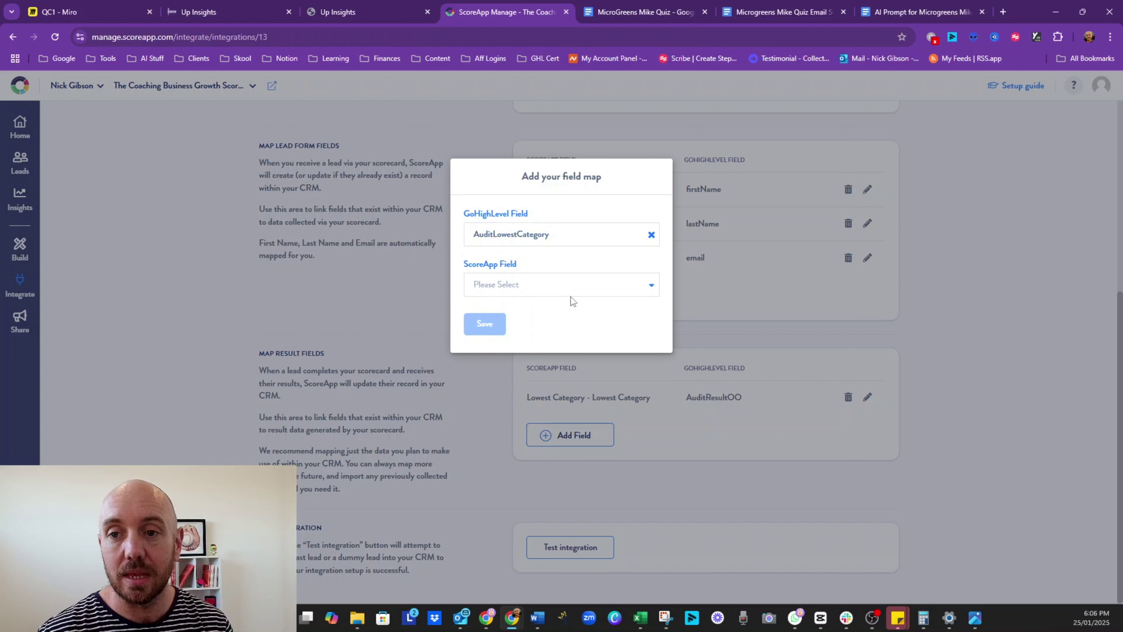
{"action": "left_click", "coordinate": [575, 286]}
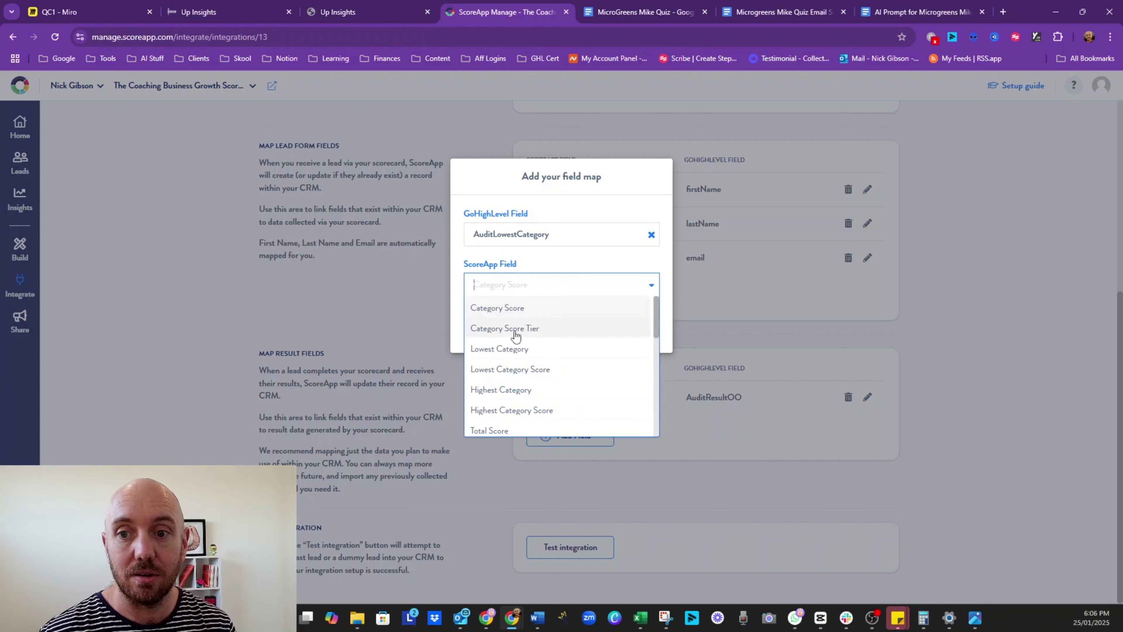
{"action": "left_click", "coordinate": [513, 349]}
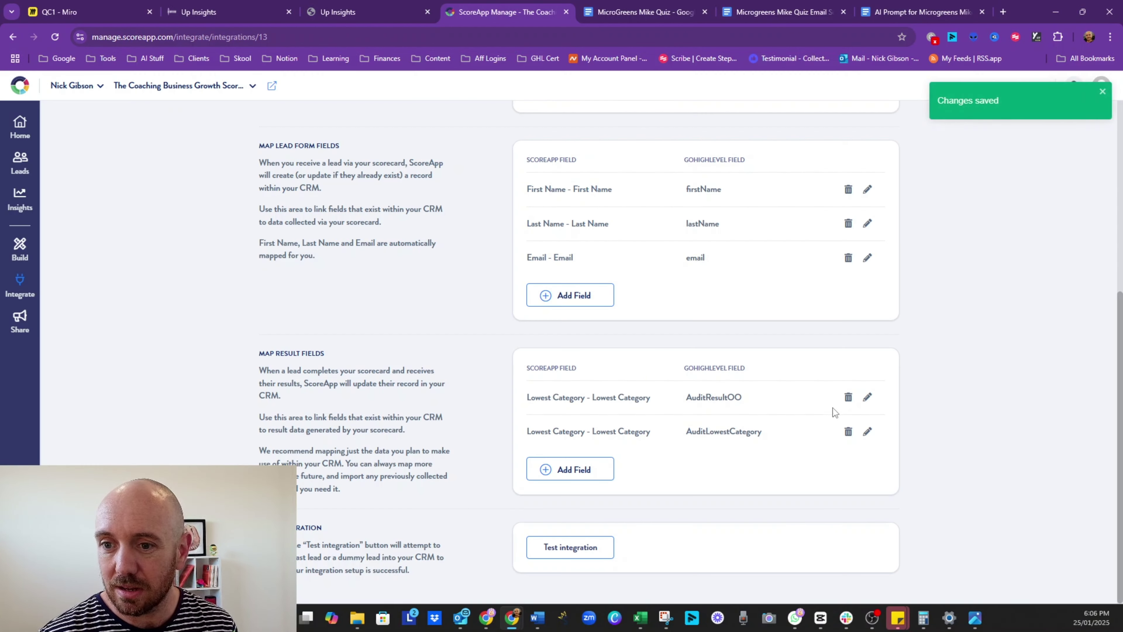
{"action": "left_click", "coordinate": [848, 398]}
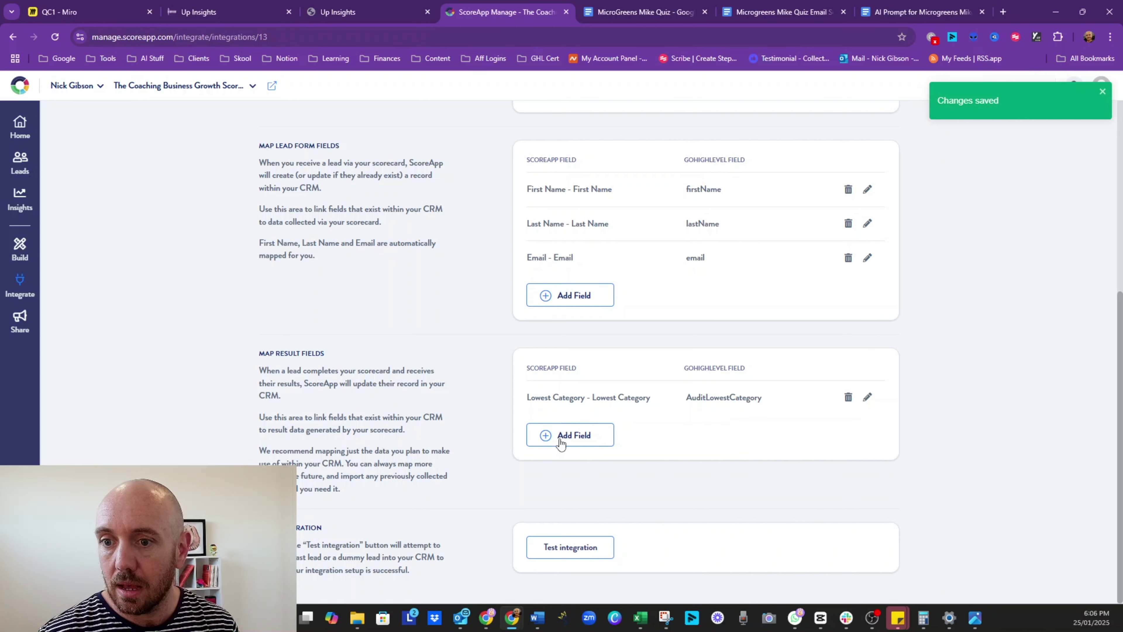
Add a result field mapping from the Answer to "How Do You Typically Manage Repetitive Tasks In Your Business?" to Address1 and save it.
{"action": "left_click", "coordinate": [560, 435]}
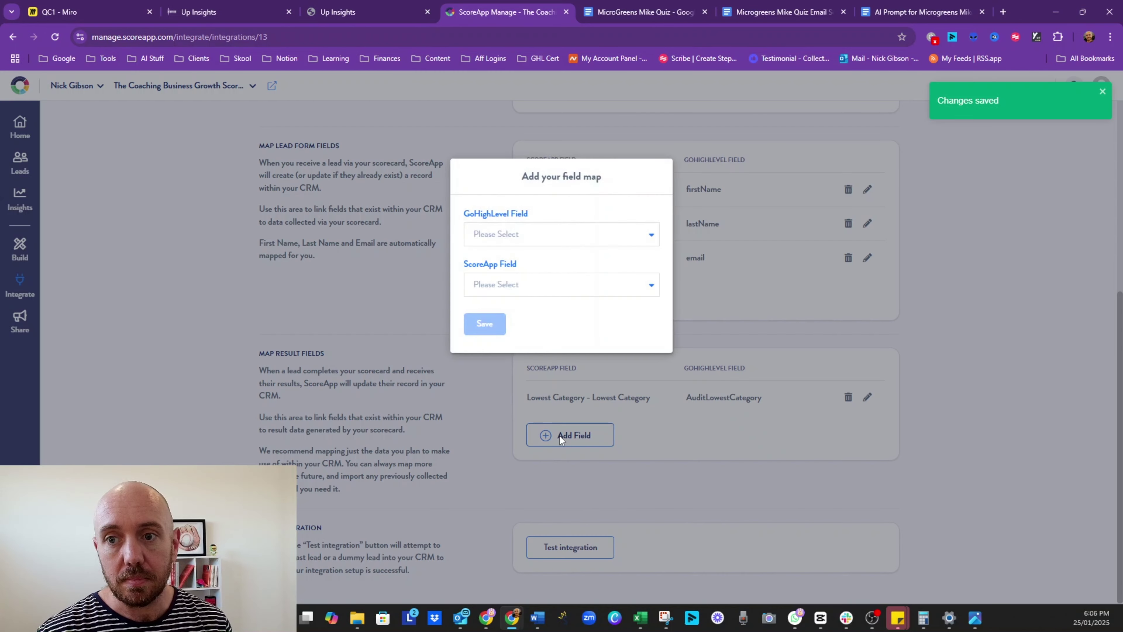
{"action": "left_click", "coordinate": [533, 285]}
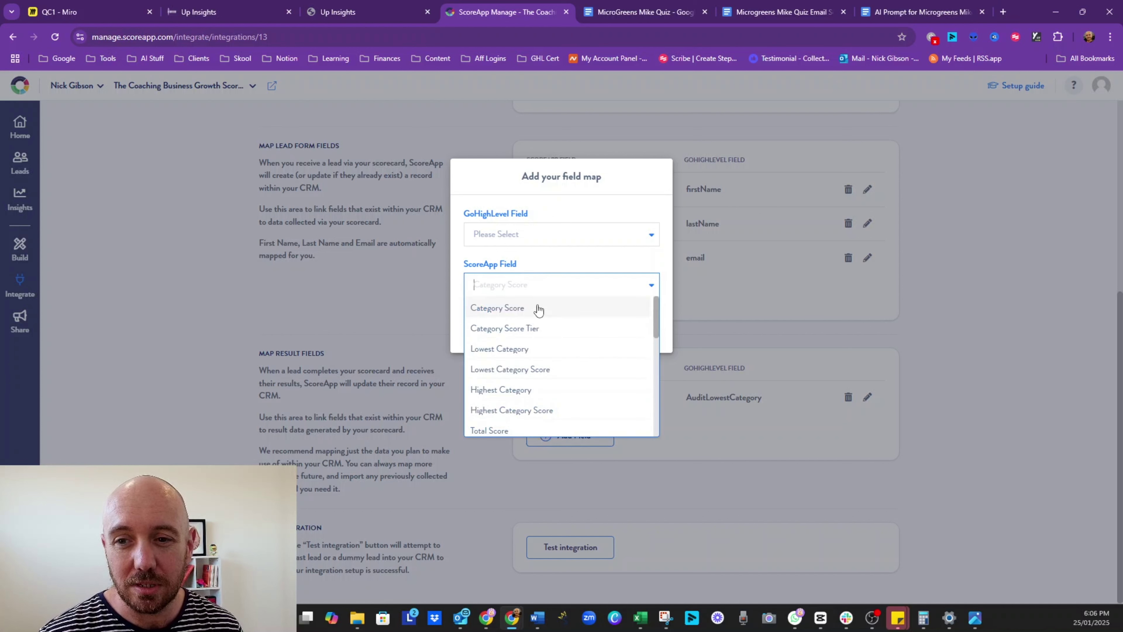
{"action": "scroll", "coordinate": [539, 310], "scroll_direction": "down", "scroll_amount": 3}
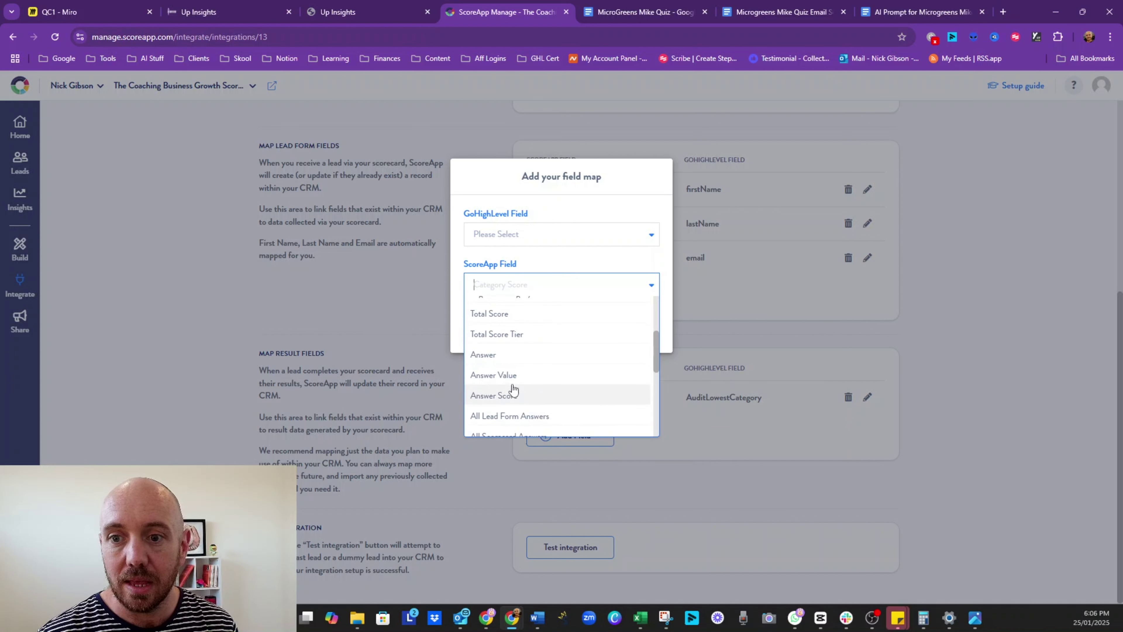
{"action": "left_click", "coordinate": [512, 357]}
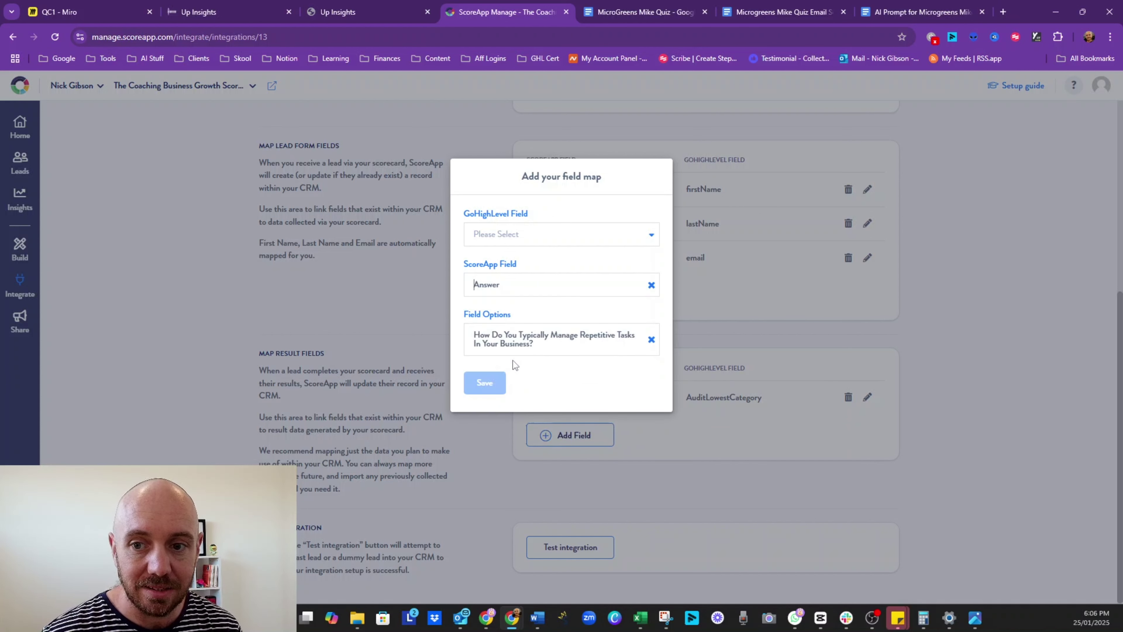
{"action": "left_click", "coordinate": [558, 344]}
{"action": "scroll", "coordinate": [539, 442], "scroll_direction": "down", "scroll_amount": 5}
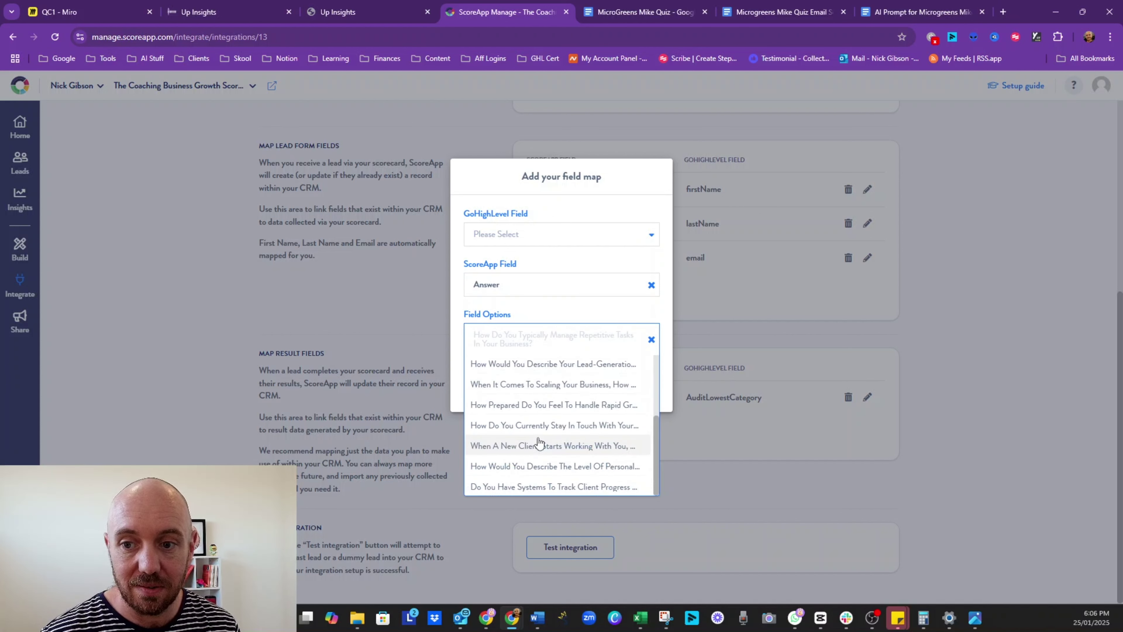
{"action": "scroll", "coordinate": [541, 467], "scroll_direction": "up", "scroll_amount": 3}
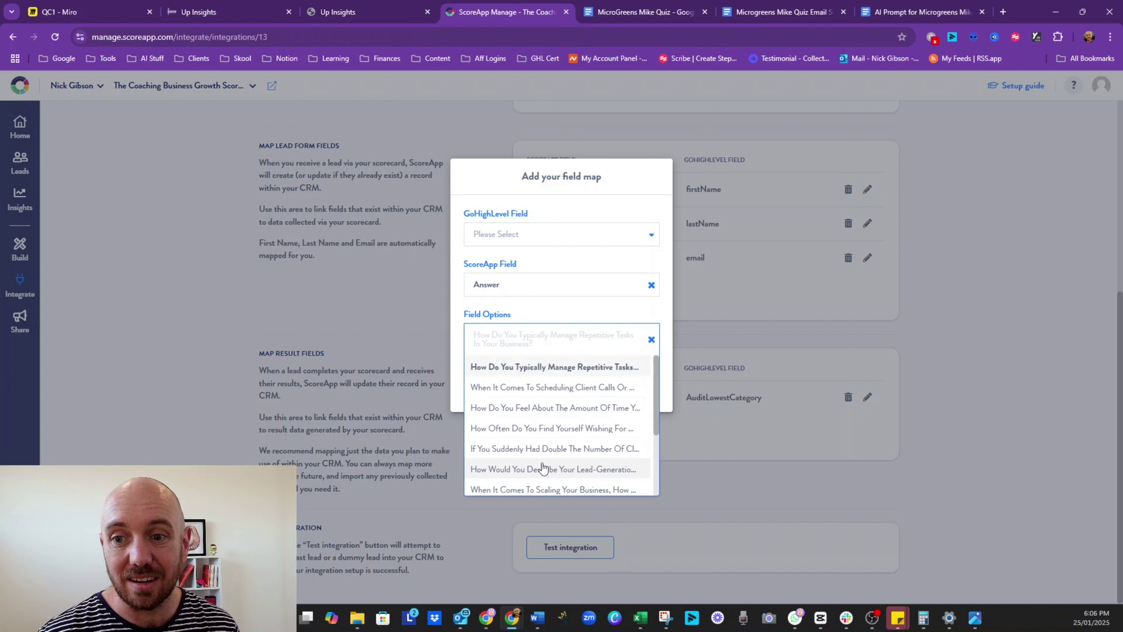
{"action": "left_click", "coordinate": [529, 368]}
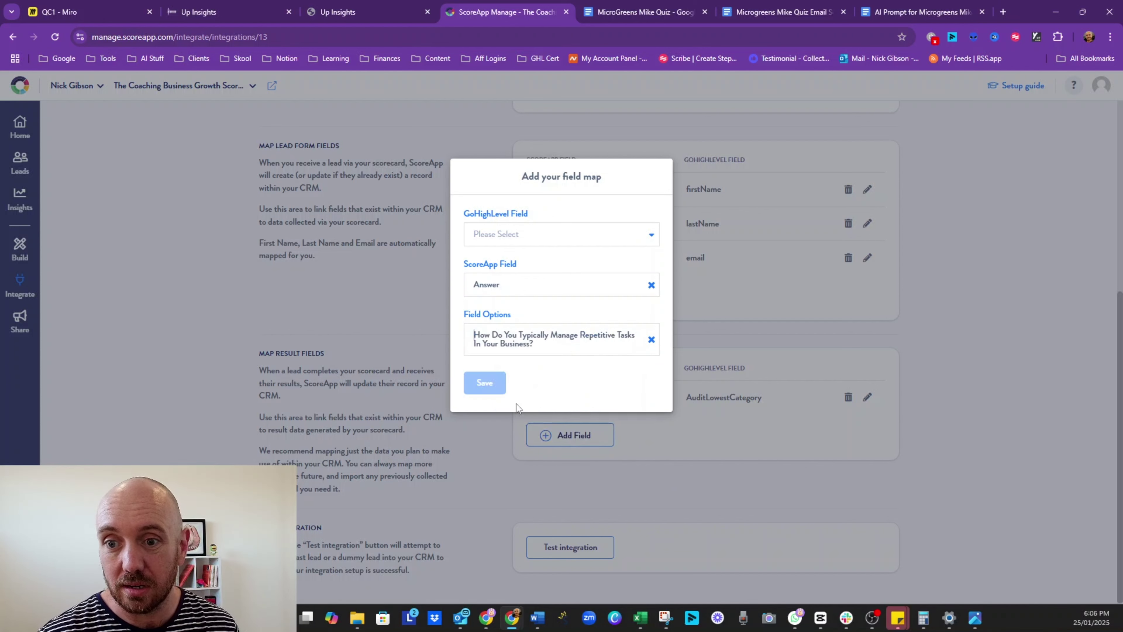
{"action": "left_click", "coordinate": [506, 239]}
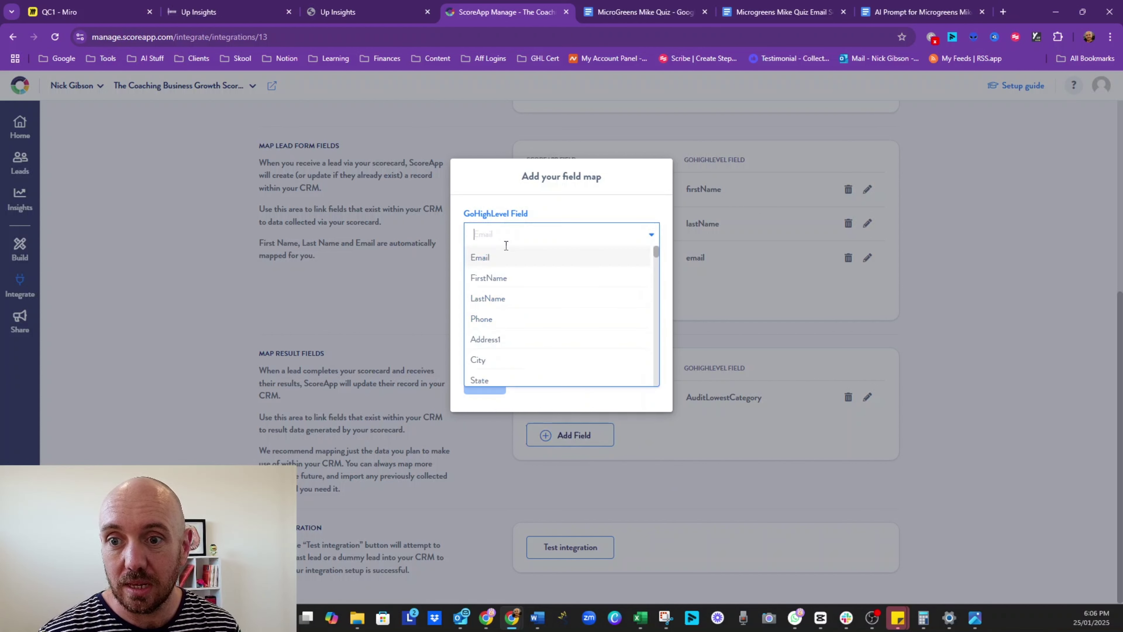
{"action": "left_click", "coordinate": [512, 341]}
{"action": "left_click", "coordinate": [486, 384]}
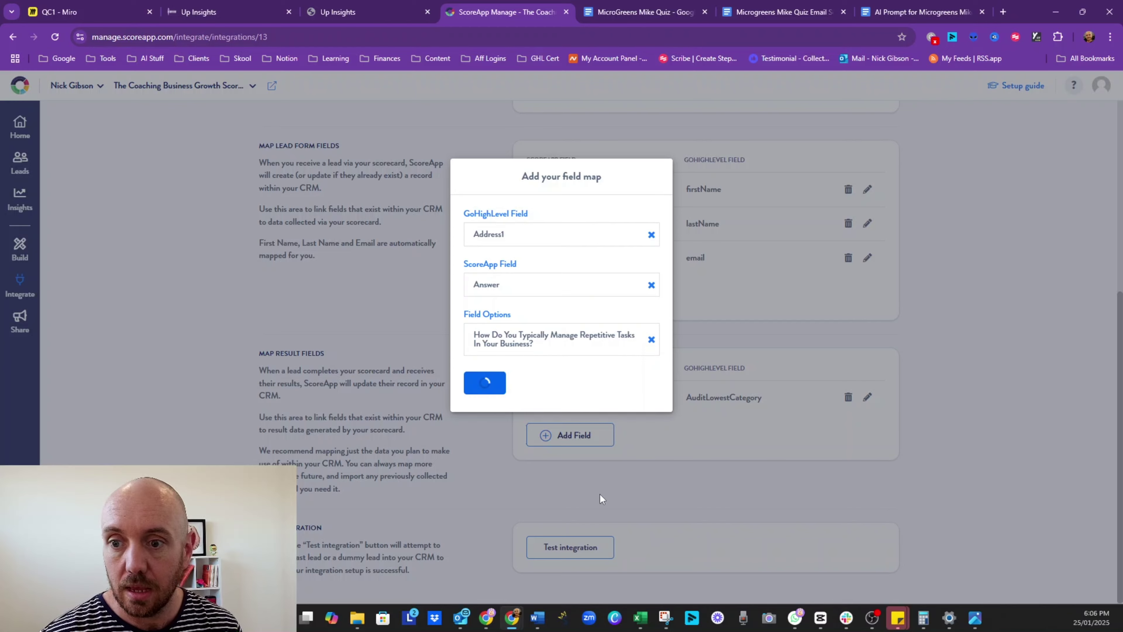
Map the Answer to "How Do You Currently Stay In Touch With Your Clients Between Sessions?" to GPT User Response Message and save it.
{"action": "left_click", "coordinate": [591, 475]}
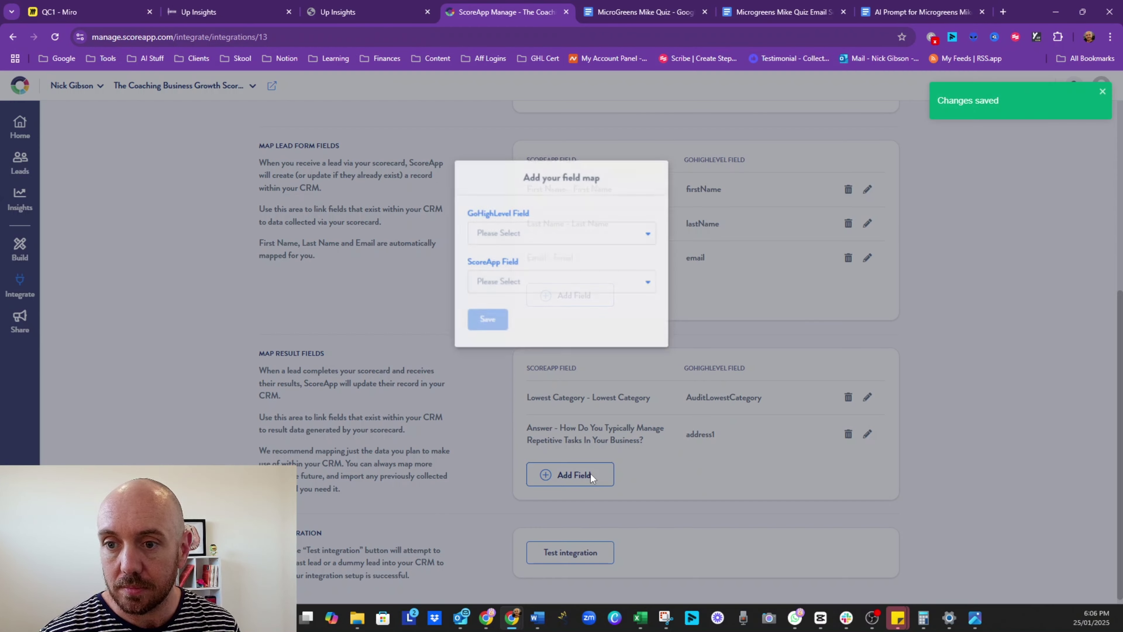
{"action": "left_click", "coordinate": [527, 234]}
{"action": "scroll", "coordinate": [539, 318], "scroll_direction": "down", "scroll_amount": 5}
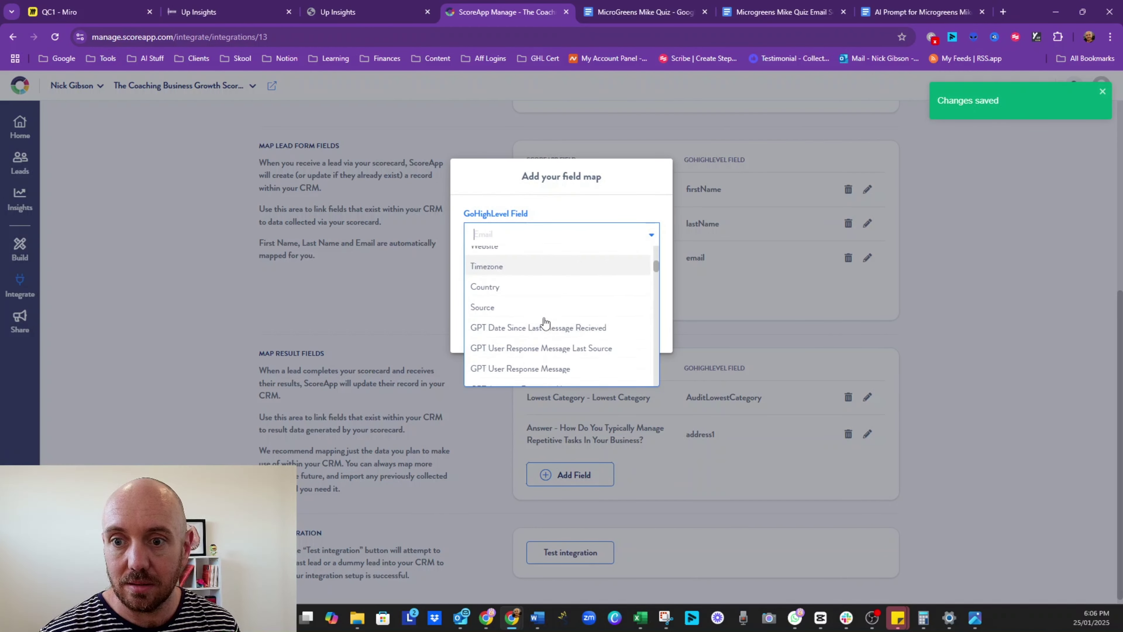
{"action": "left_click", "coordinate": [538, 310]}
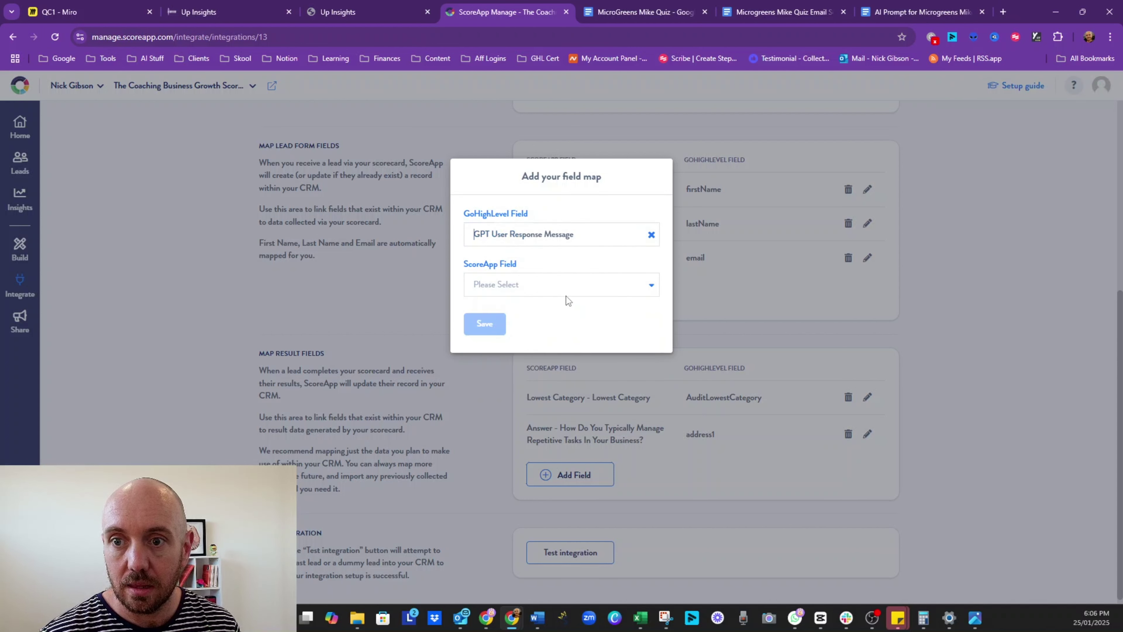
{"action": "left_click", "coordinate": [570, 285]}
{"action": "scroll", "coordinate": [543, 365], "scroll_direction": "down", "scroll_amount": 3}
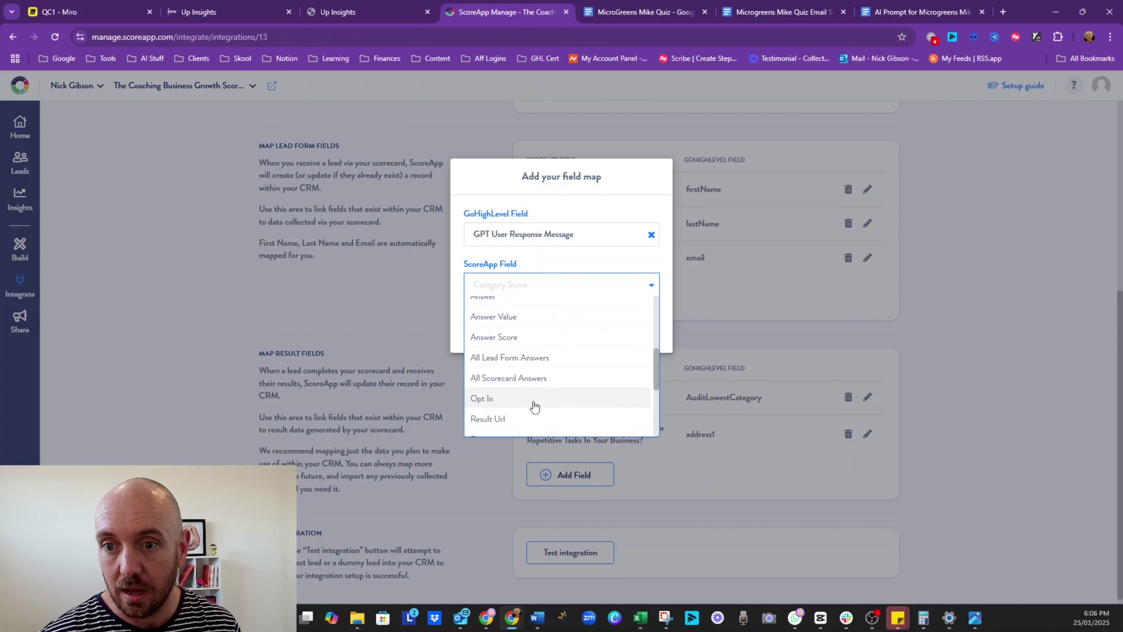
{"action": "left_click", "coordinate": [531, 319]}
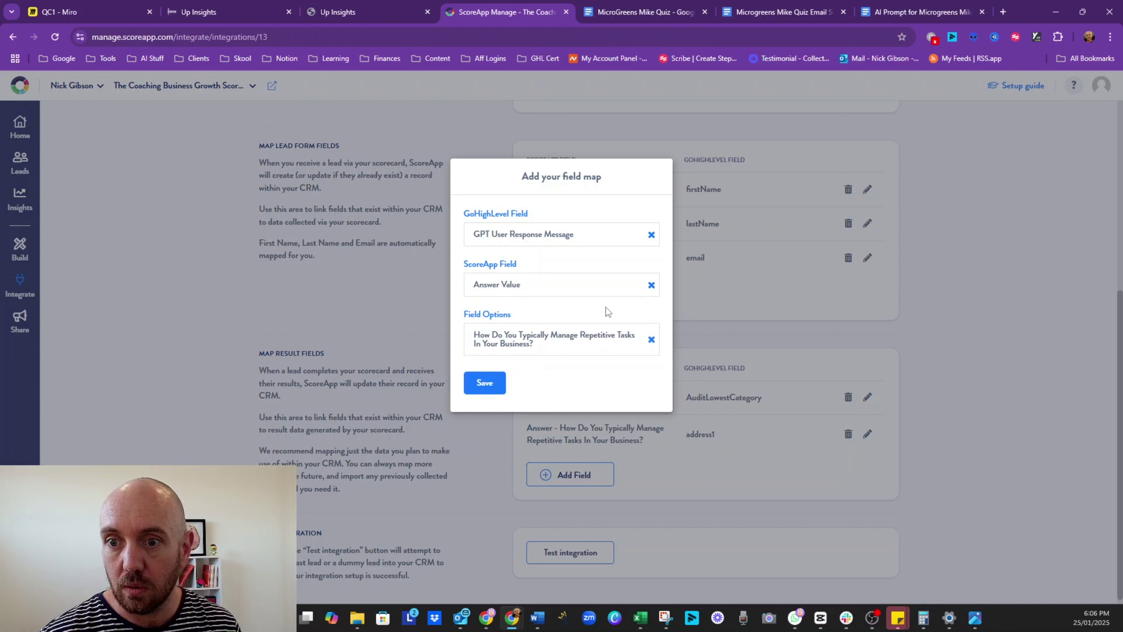
{"action": "left_click", "coordinate": [541, 291]}
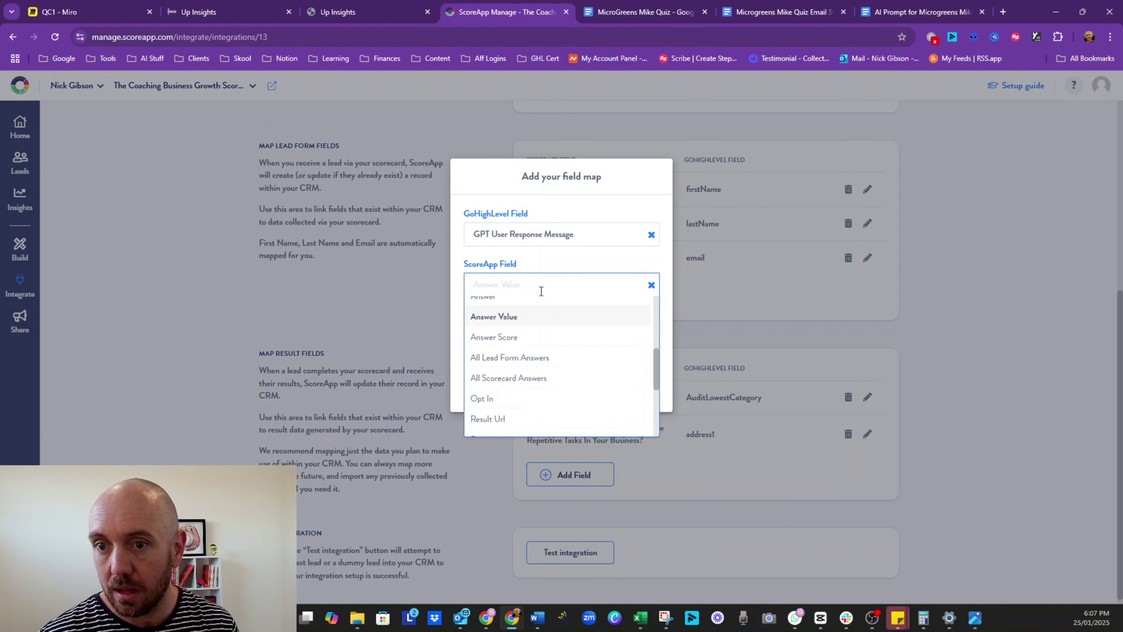
{"action": "scroll", "coordinate": [527, 341], "scroll_direction": "up", "scroll_amount": 1}
{"action": "left_click", "coordinate": [563, 360]}
{"action": "left_click", "coordinate": [570, 338]}
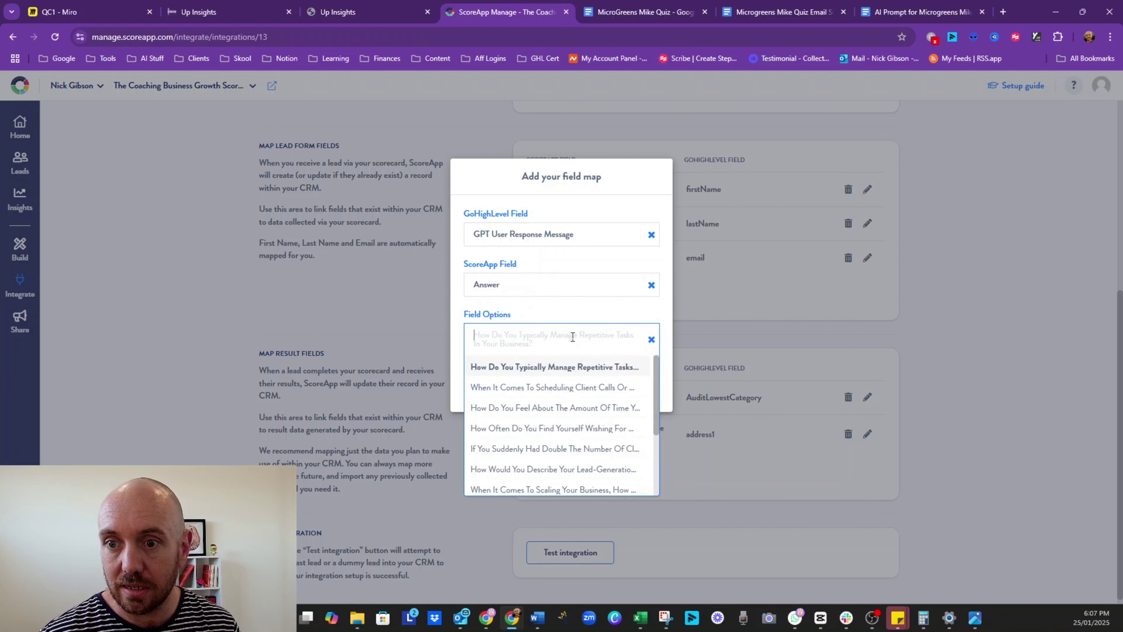
{"action": "scroll", "coordinate": [551, 431], "scroll_direction": "down", "scroll_amount": 3}
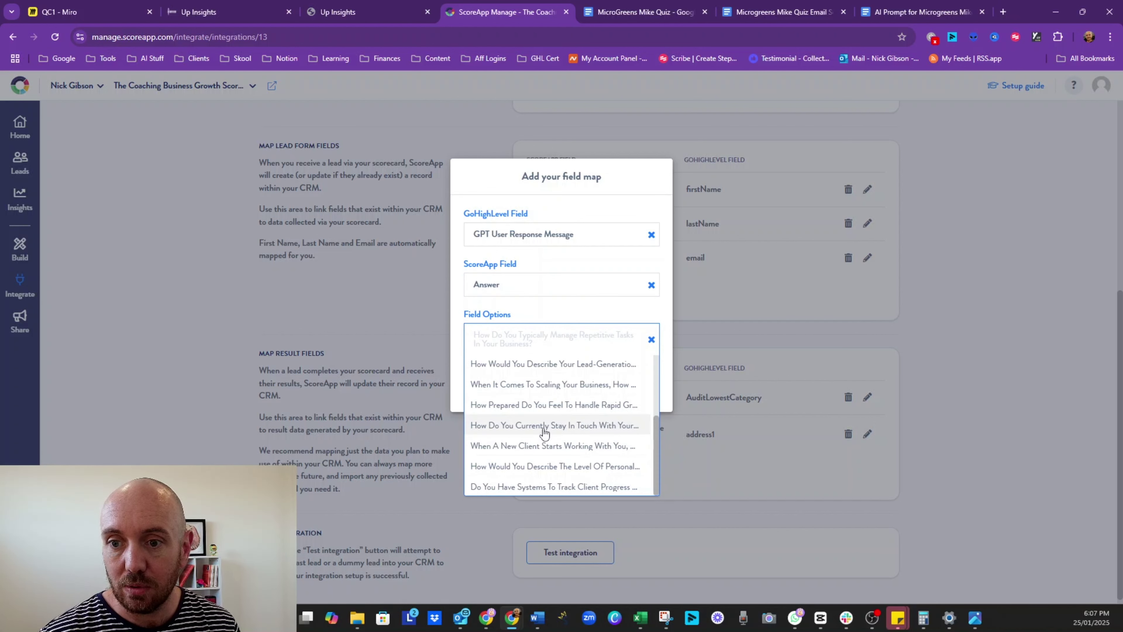
{"action": "left_click", "coordinate": [544, 426]}
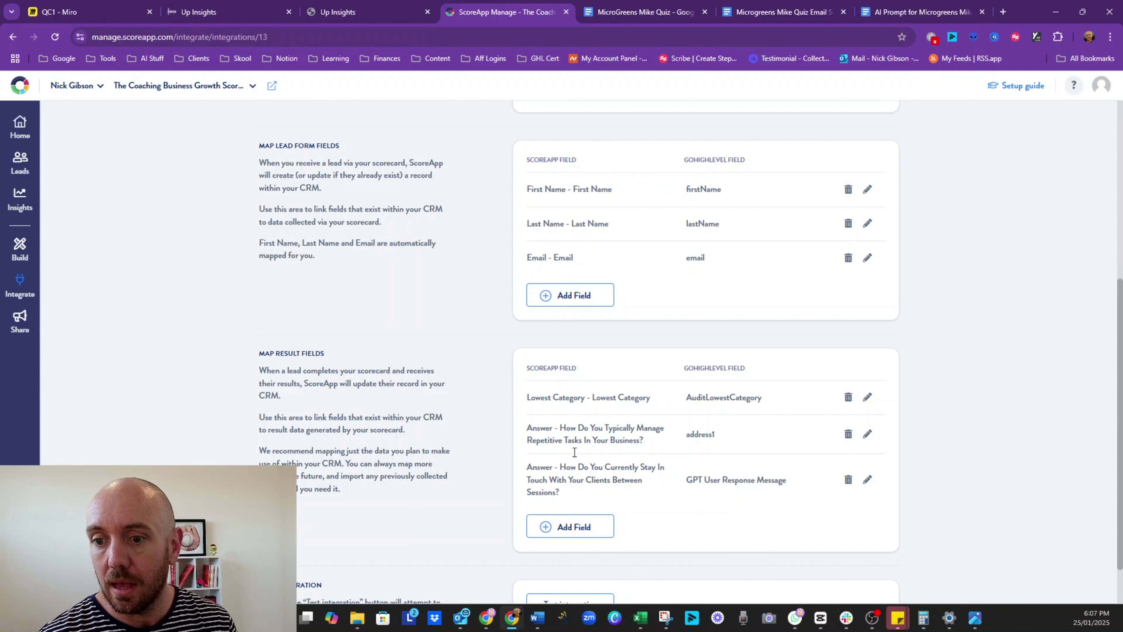
Check the completed result field mappings and switch to the GoHighLevel workflow "ScoreApp Quiz Response - AI Powered".
{"action": "scroll", "coordinate": [575, 452], "scroll_direction": "down", "scroll_amount": 1}
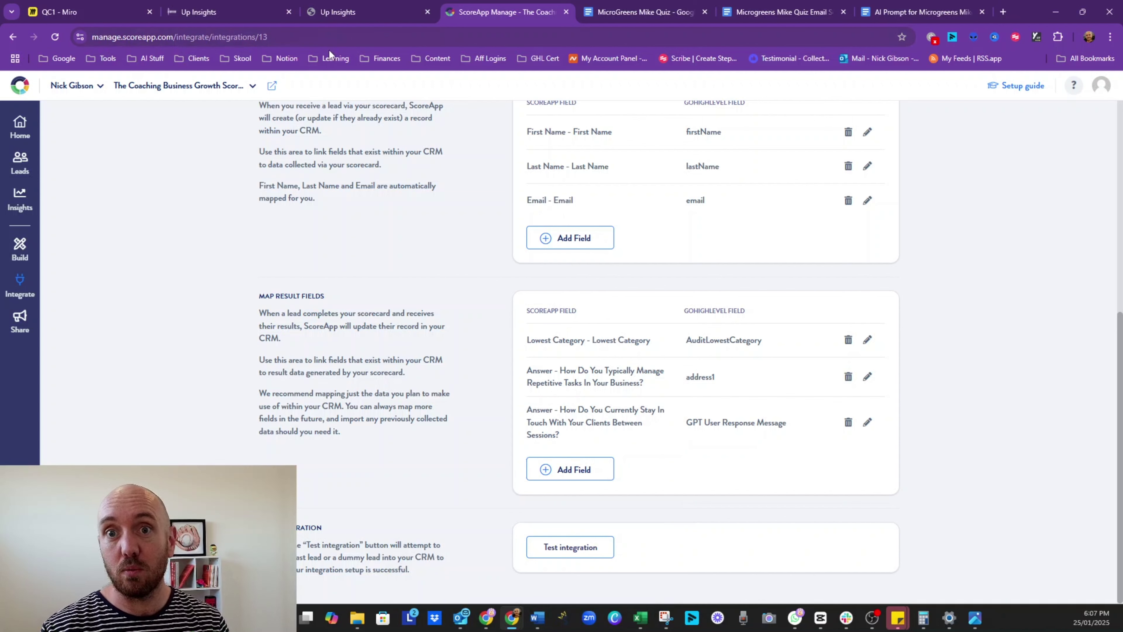
{"action": "left_click", "coordinate": [251, 18]}
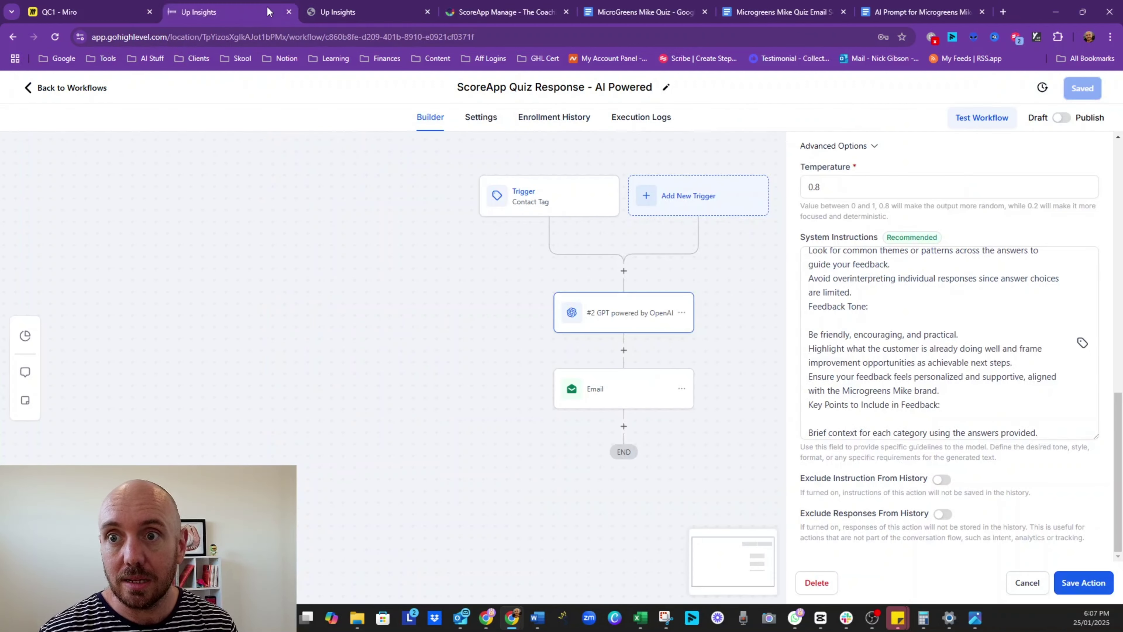
Open the workflow "ScoreApp Quiz Response - Category Based" and compare its Contact Tag trigger with the finished tag in ScoreApp's GoHighLevel integration.
{"action": "left_click", "coordinate": [37, 88]}
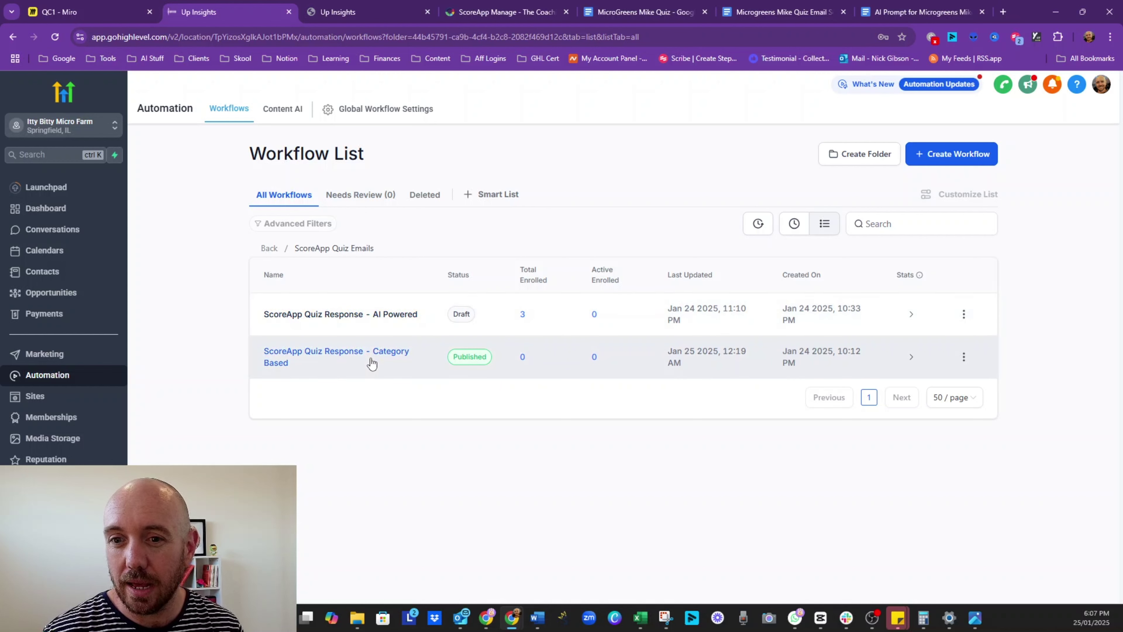
{"action": "left_click", "coordinate": [371, 363]}
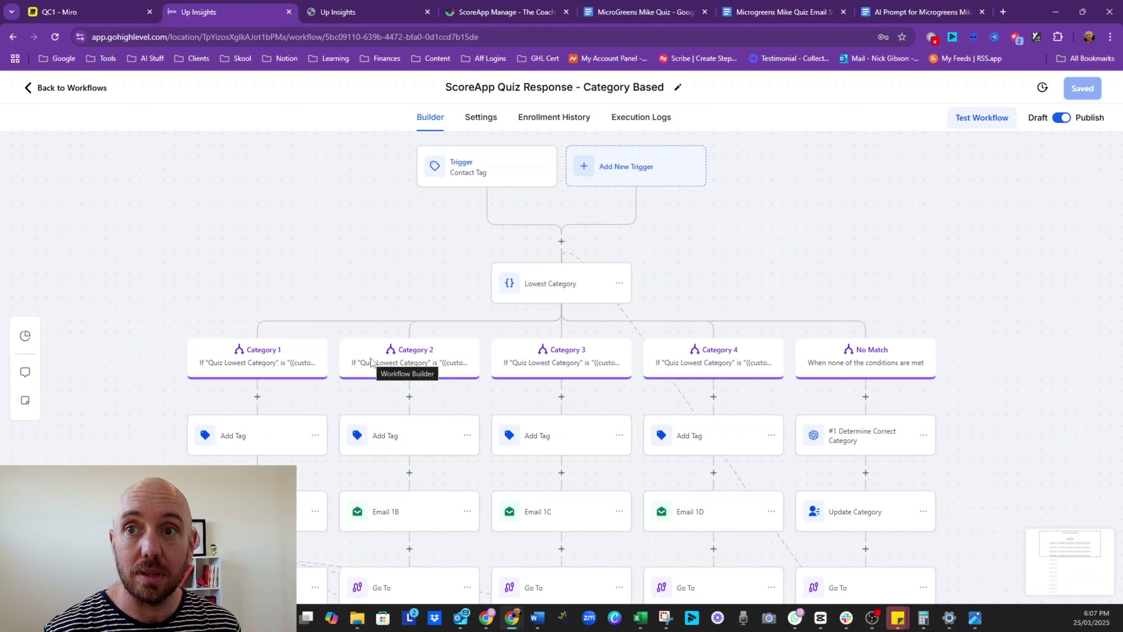
{"action": "left_click", "coordinate": [471, 166]}
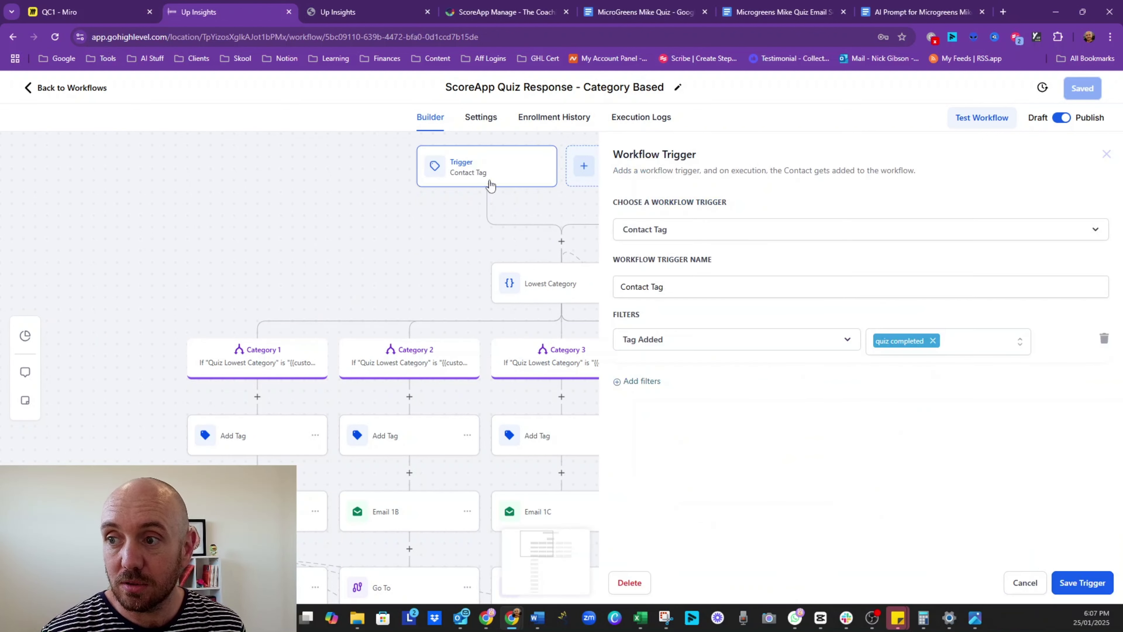
{"action": "left_click", "coordinate": [481, 17]}
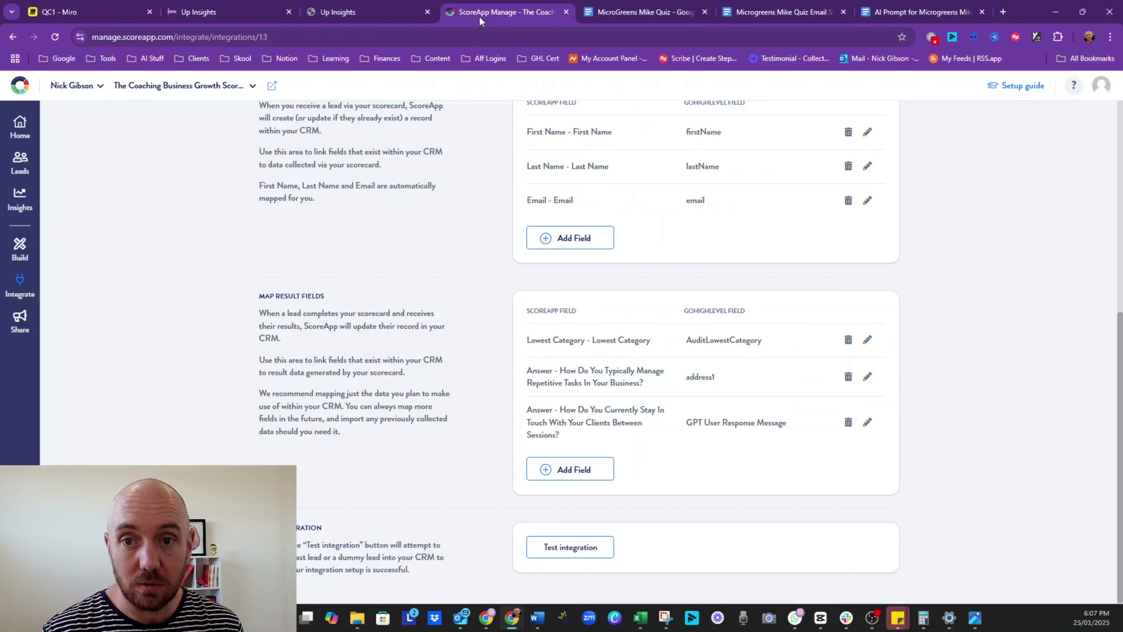
{"action": "scroll", "coordinate": [539, 247], "scroll_direction": "up", "scroll_amount": 8}
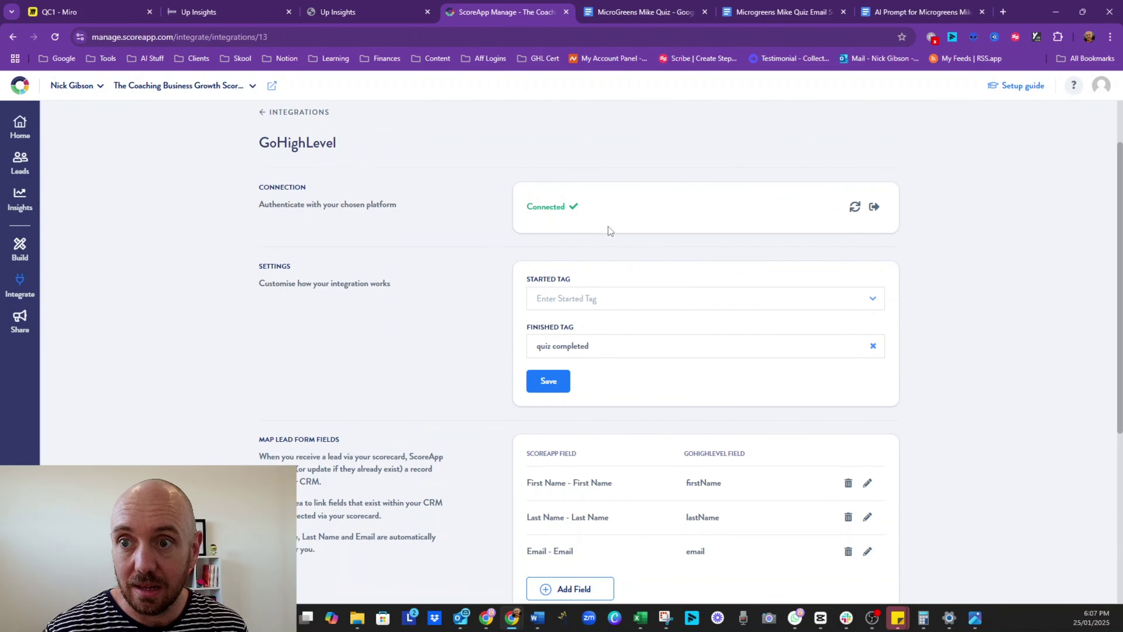
{"action": "left_click", "coordinate": [271, 10]}
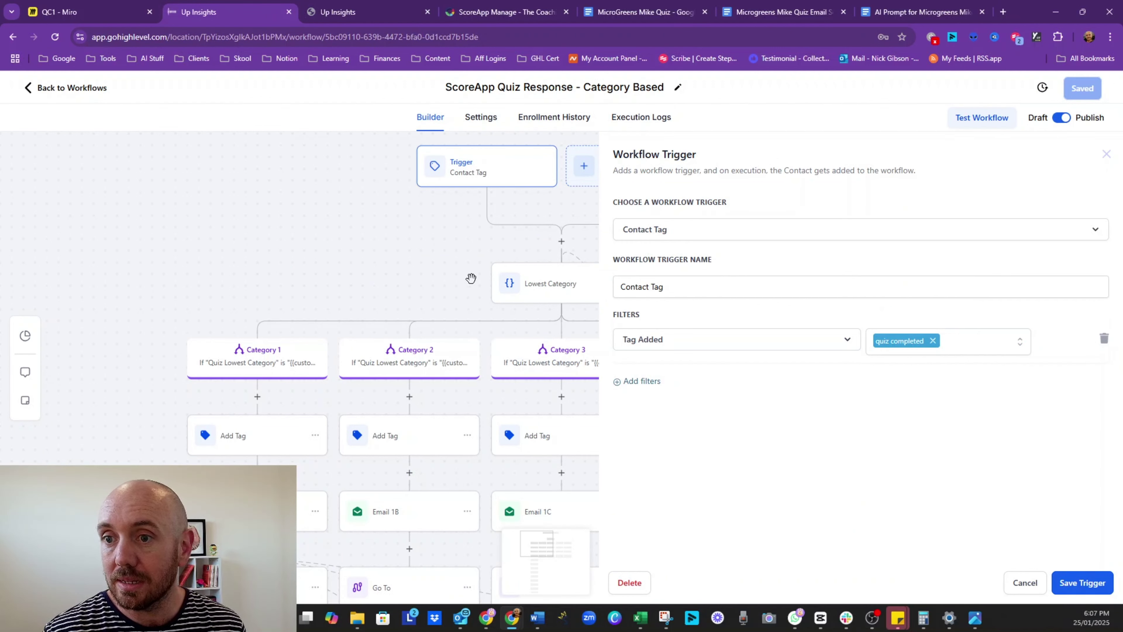
{"action": "left_click", "coordinate": [1106, 154]}
Open the Lowest Category condition and inspect the custom value used in its Category 1 branch.
{"action": "left_click_drag", "start_coordinate": [429, 263], "coordinate": [322, 208]}
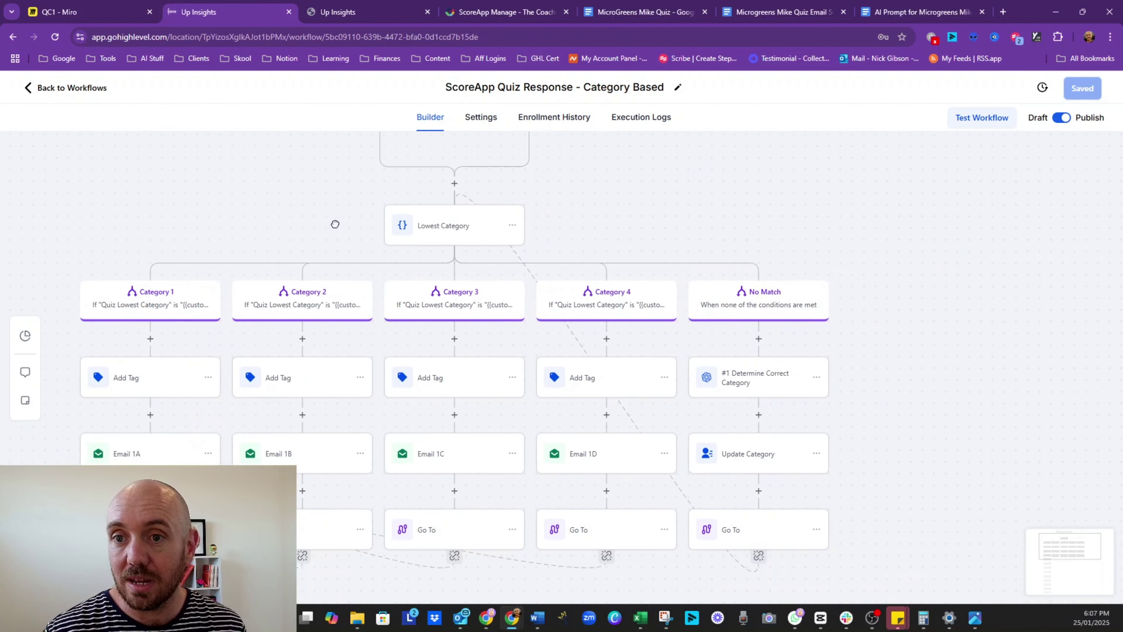
{"action": "left_click", "coordinate": [453, 238]}
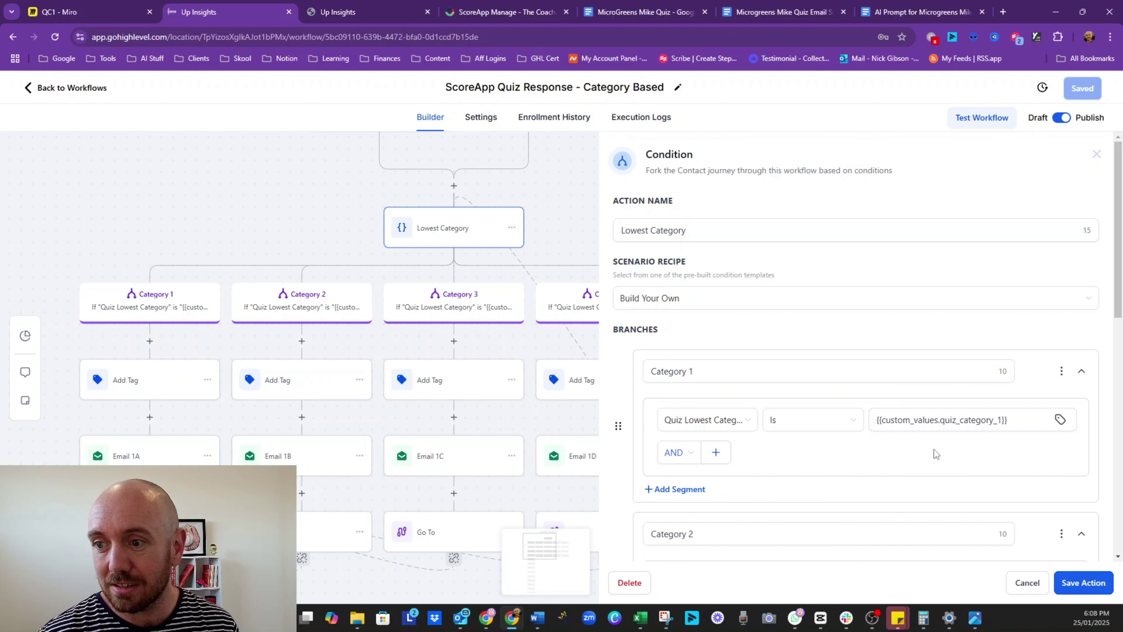
{"action": "left_click", "coordinate": [895, 425]}
Open the GoHighLevel Custom Values settings and review the entries for the quiz categories and quiz questions.
{"action": "left_click", "coordinate": [339, 12]}
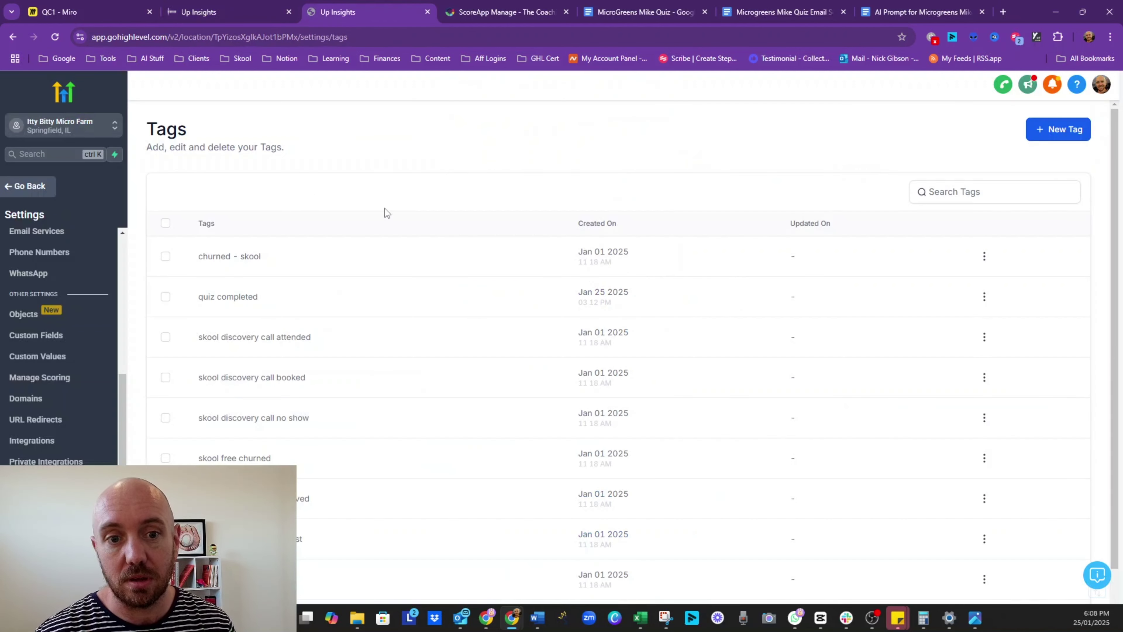
{"action": "left_click", "coordinate": [55, 361]}
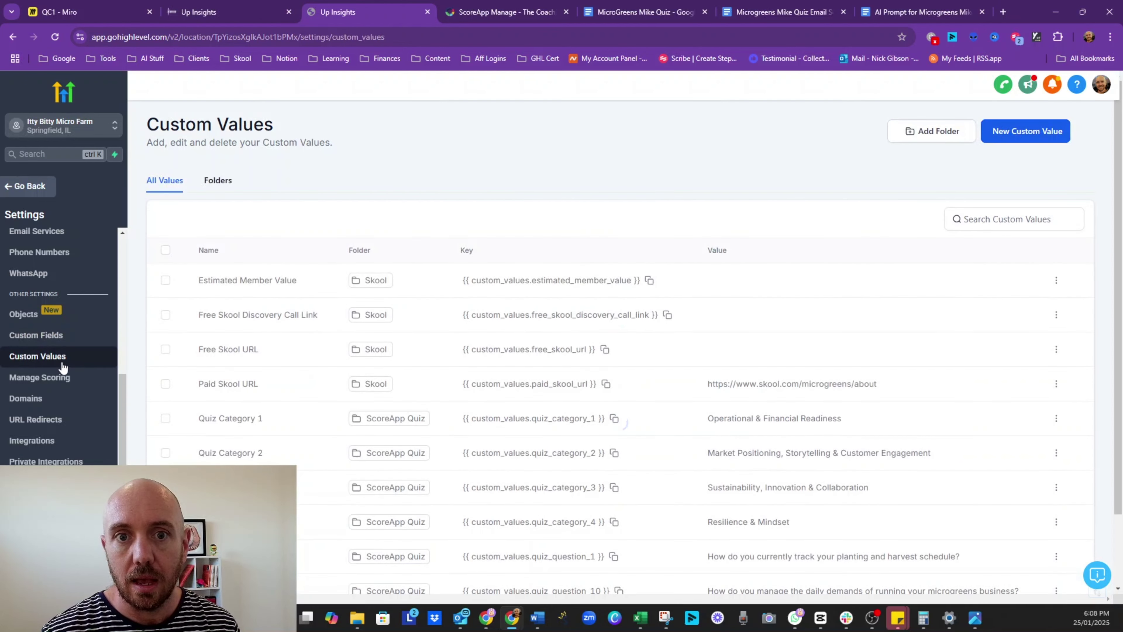
{"action": "scroll", "coordinate": [535, 374], "scroll_direction": "down", "scroll_amount": 2}
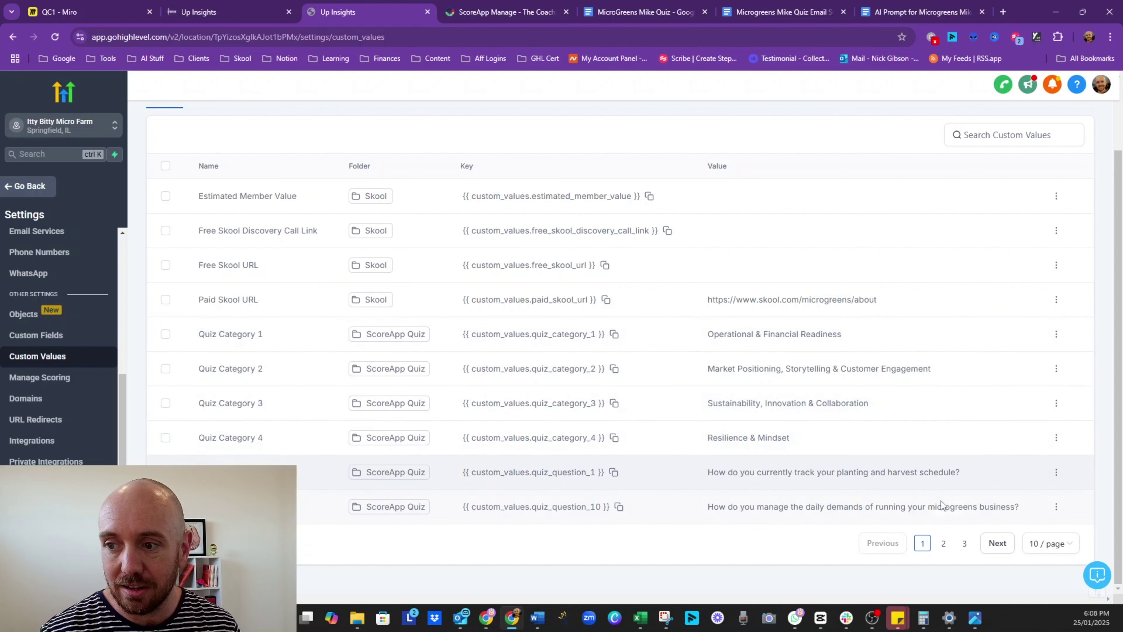
{"action": "left_click", "coordinate": [947, 546]}
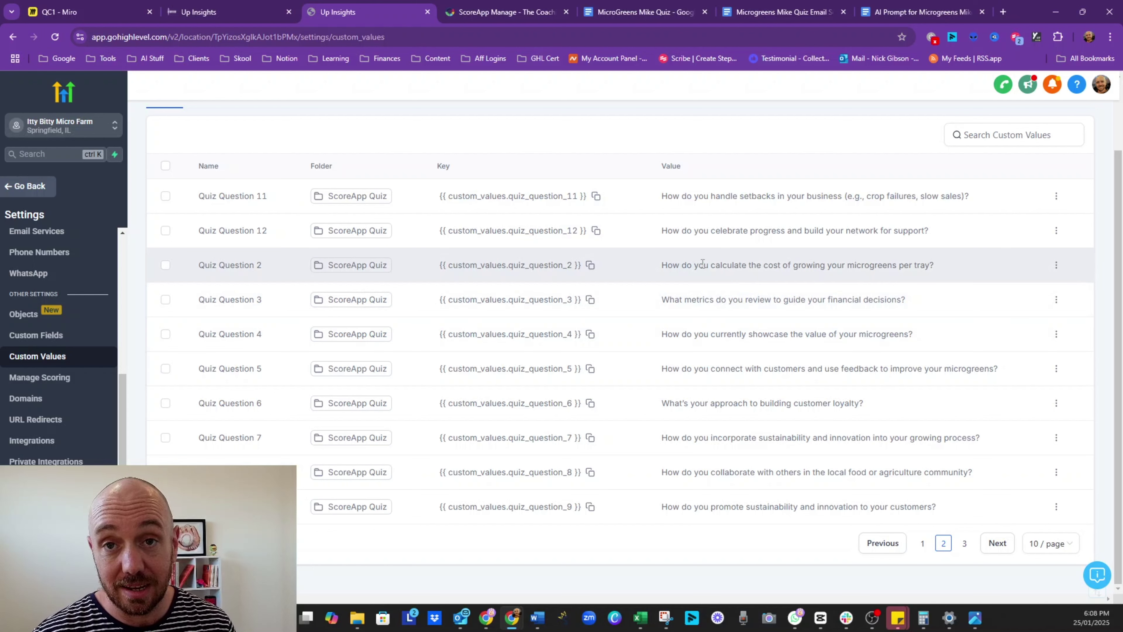
Return to the Lowest Category condition and review all its category branches, the none branch and the No Match path in the workflow.
{"action": "key", "text": "ctrl+Page_Up"}
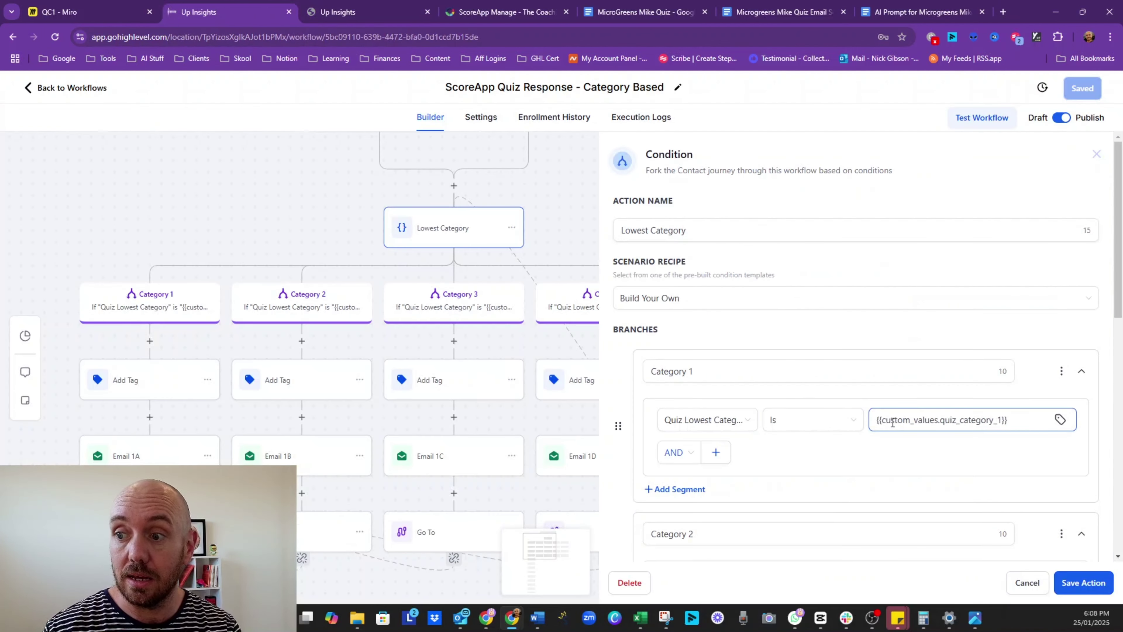
{"action": "scroll", "coordinate": [892, 423], "scroll_direction": "down", "scroll_amount": 8}
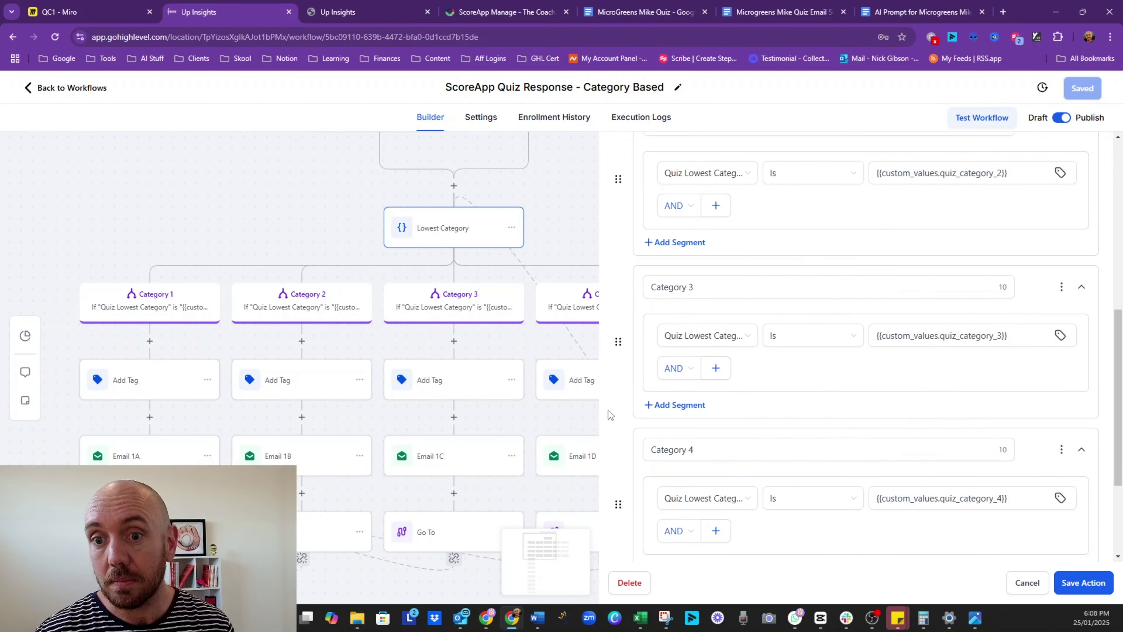
{"action": "scroll", "coordinate": [792, 326], "scroll_direction": "up", "scroll_amount": 4}
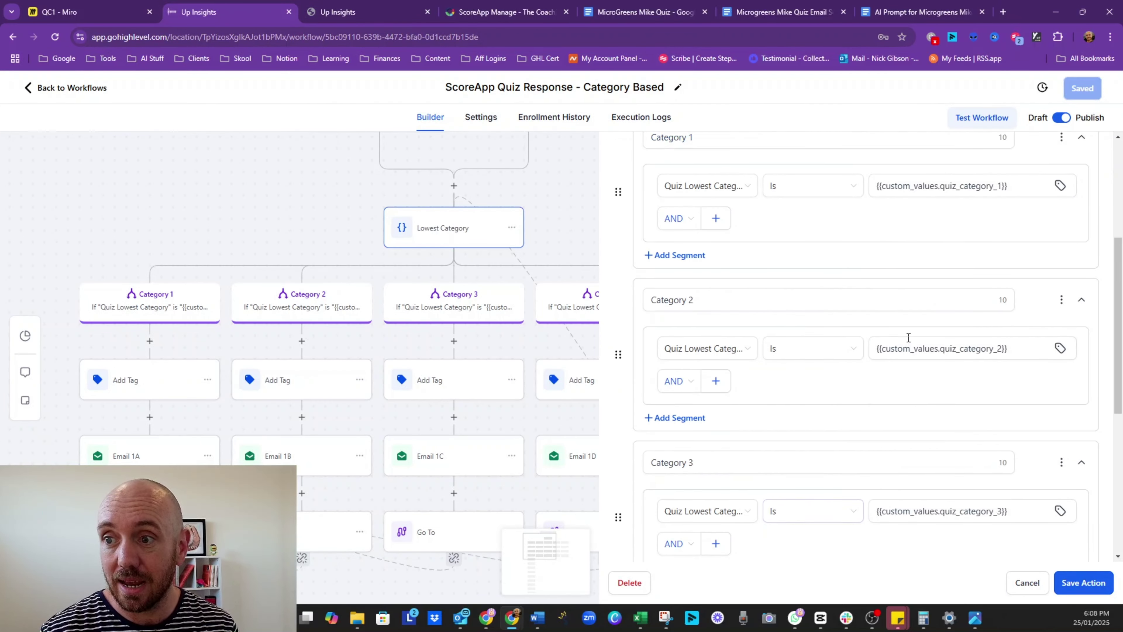
{"action": "scroll", "coordinate": [894, 377], "scroll_direction": "down", "scroll_amount": 6}
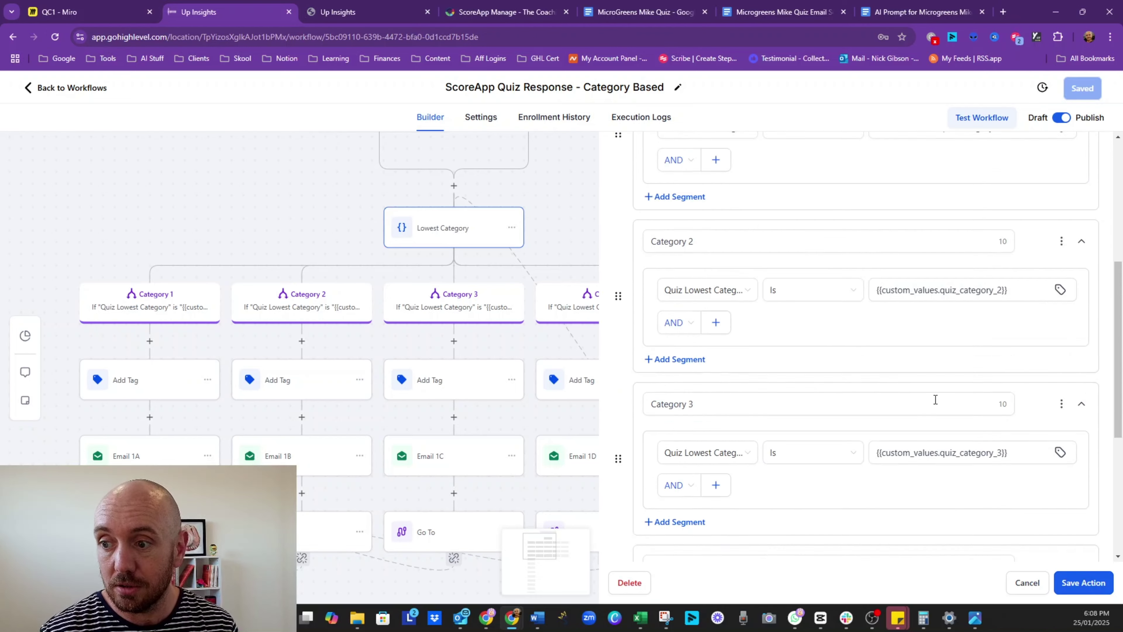
{"action": "scroll", "coordinate": [907, 453], "scroll_direction": "down", "scroll_amount": 1}
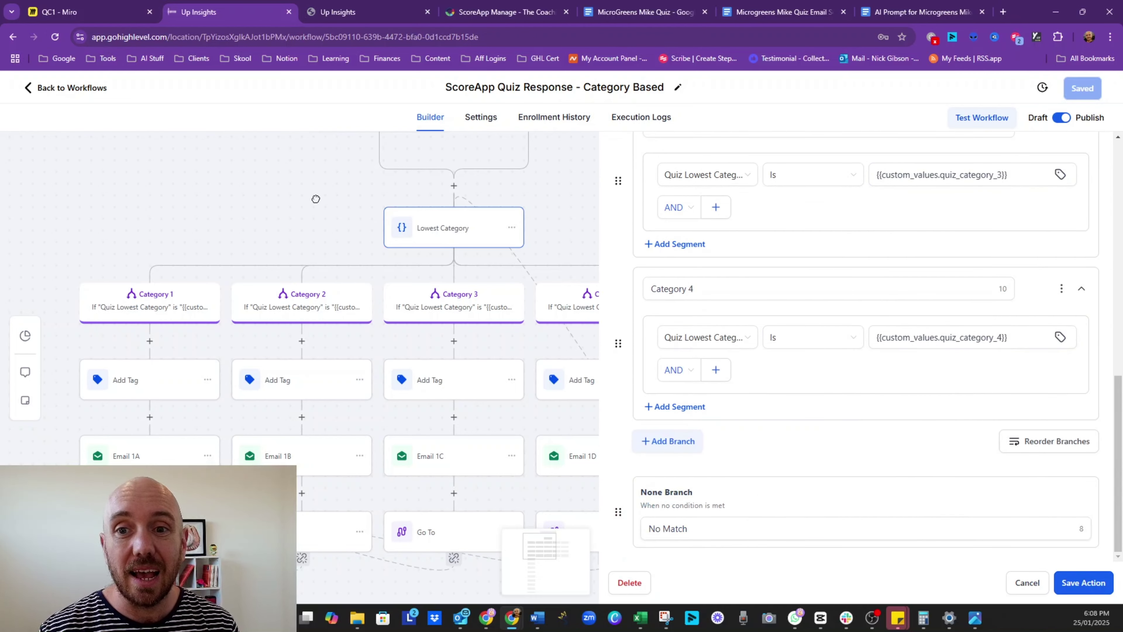
{"action": "left_click_drag", "start_coordinate": [321, 235], "coordinate": [208, 188]}
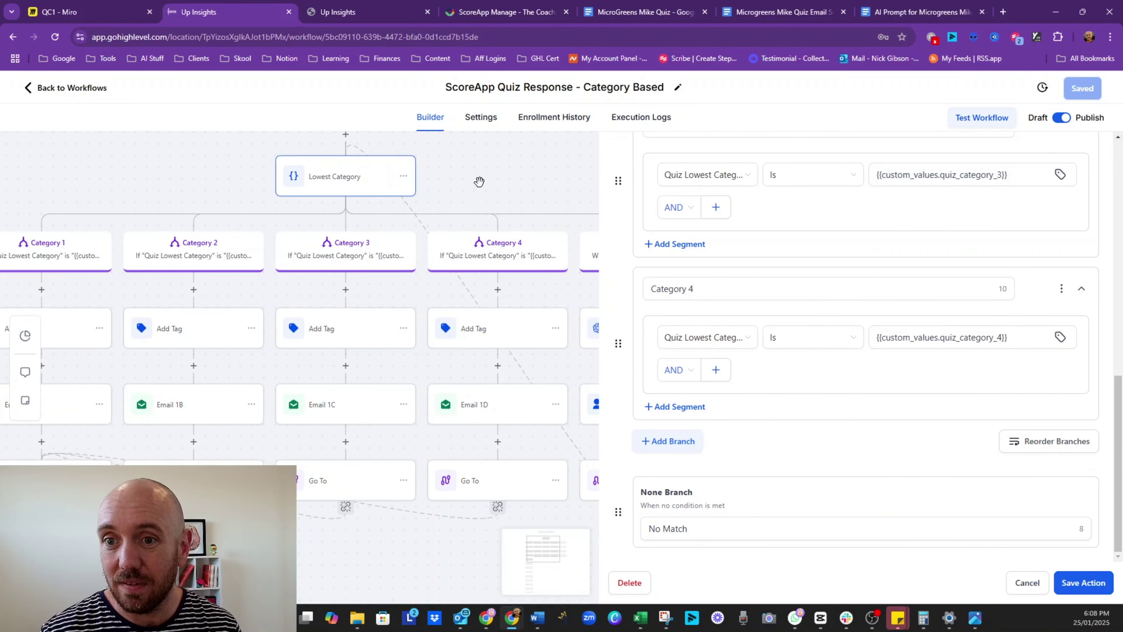
{"action": "left_click_drag", "start_coordinate": [479, 181], "coordinate": [284, 208]}
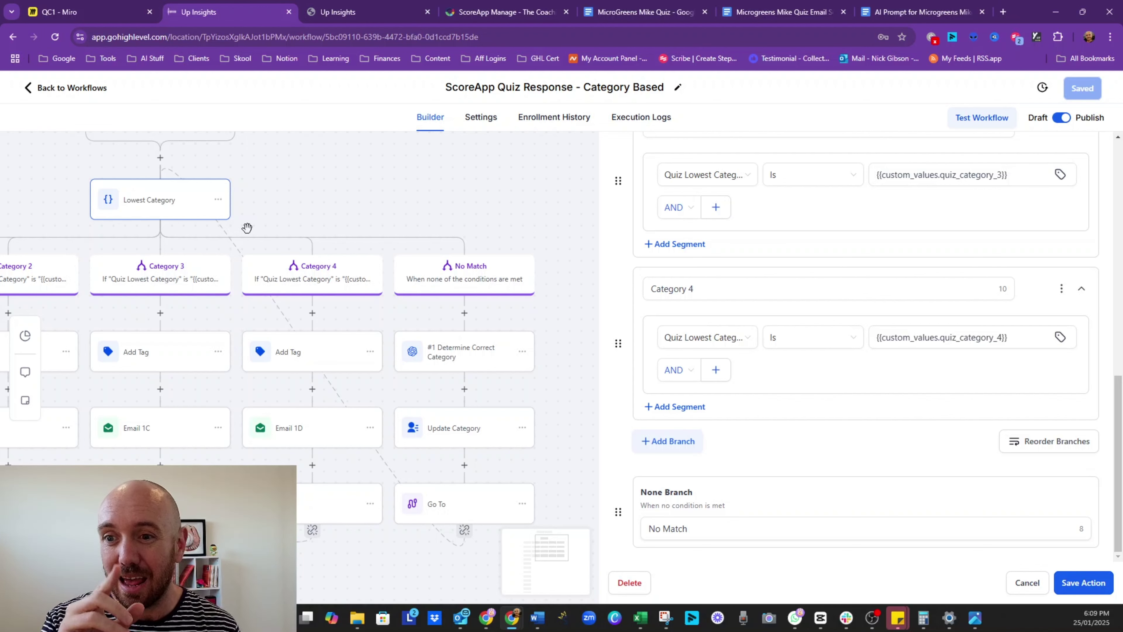
Highlight the ampersand in the "Sustainability, Innovation & Collaboration" heading of the MicroGreens Mike Quiz document, and return to the Category Based workflow.
{"action": "left_click", "coordinate": [646, 13]}
{"action": "left_click", "coordinate": [470, 279]}
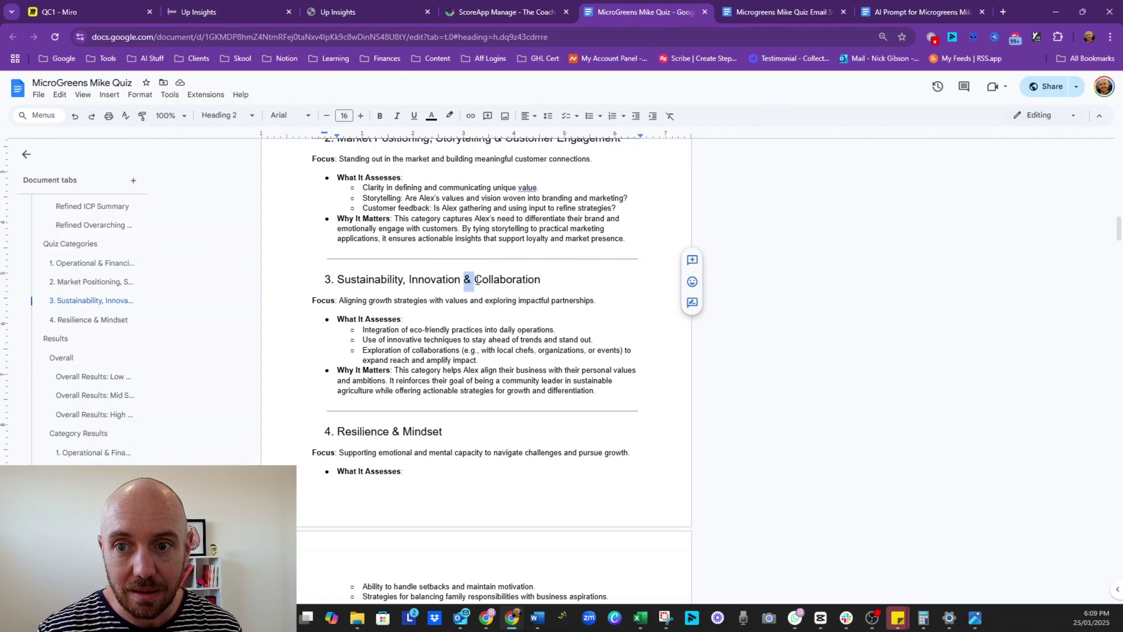
{"action": "left_click", "coordinate": [239, 12]}
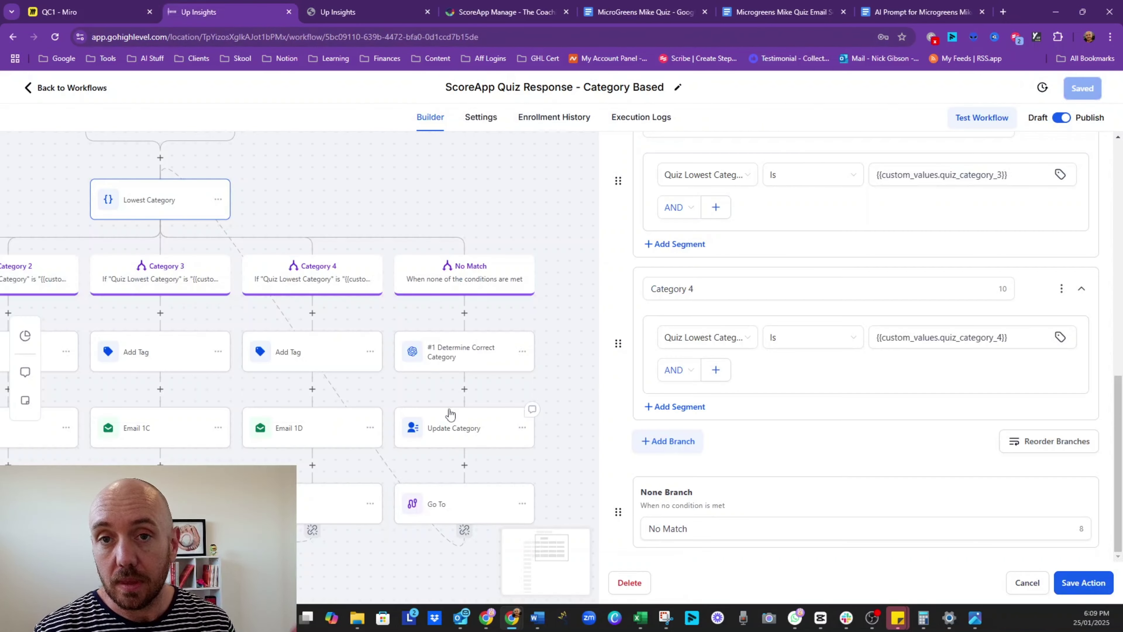
Open the Determine Correct Category GPT action in the No Match branch, enlarge its prompt field and read the whole prompt.
{"action": "left_click", "coordinate": [489, 357]}
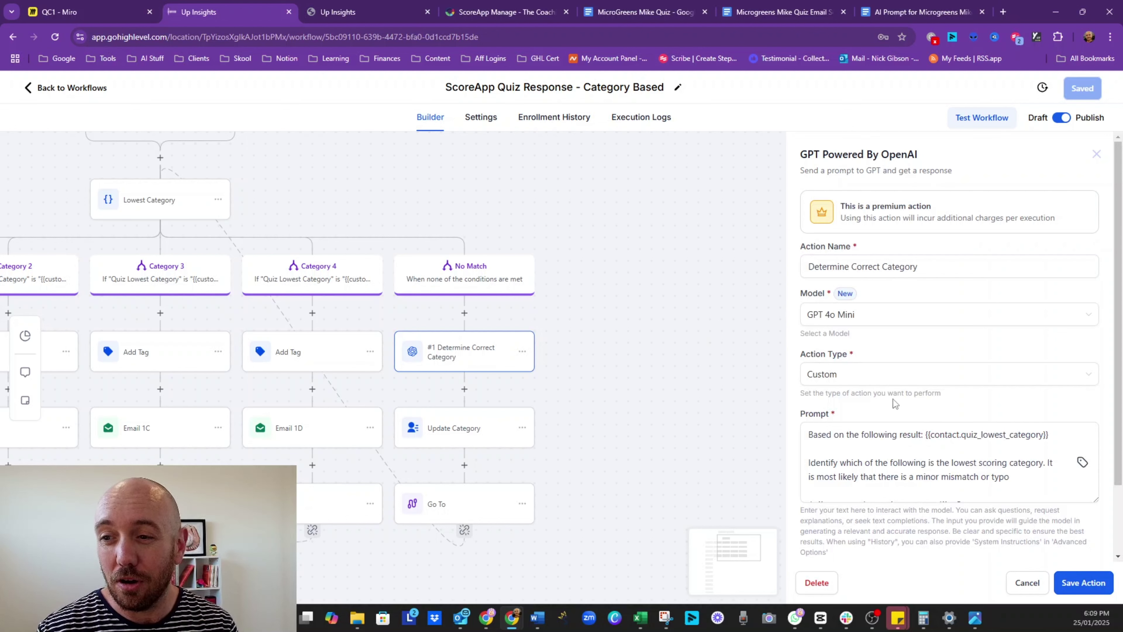
{"action": "left_click", "coordinate": [935, 459]}
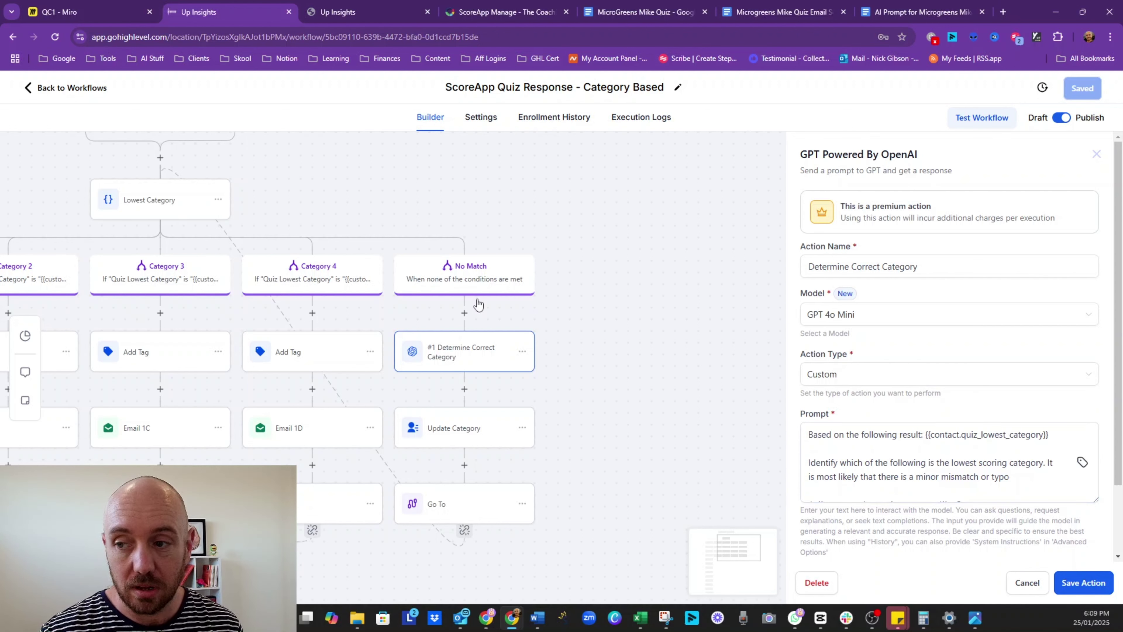
{"action": "scroll", "coordinate": [956, 458], "scroll_direction": "down", "scroll_amount": 3}
{"action": "scroll", "coordinate": [942, 460], "scroll_direction": "up", "scroll_amount": 3}
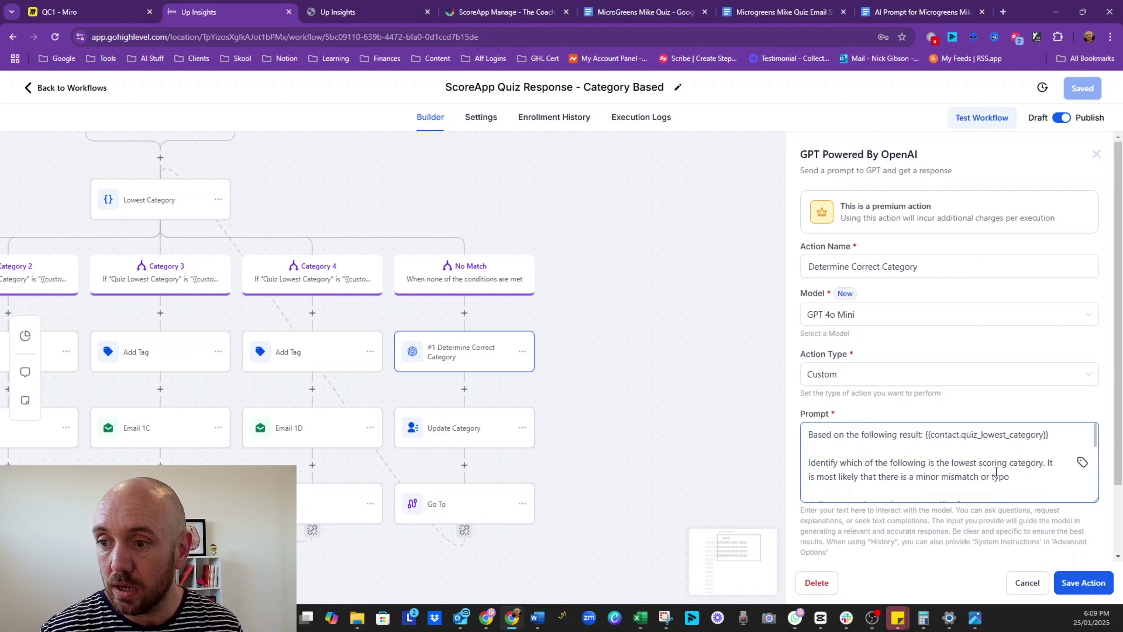
{"action": "left_click_drag", "start_coordinate": [1096, 500], "coordinate": [1093, 620]}
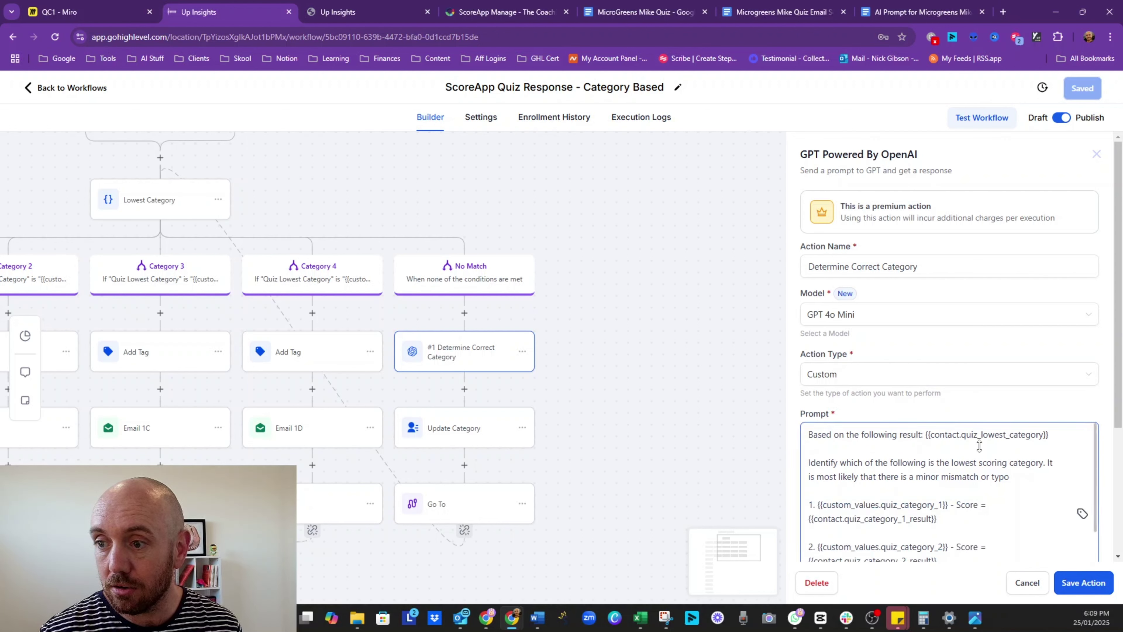
{"action": "scroll", "coordinate": [956, 460], "scroll_direction": "down", "scroll_amount": 2}
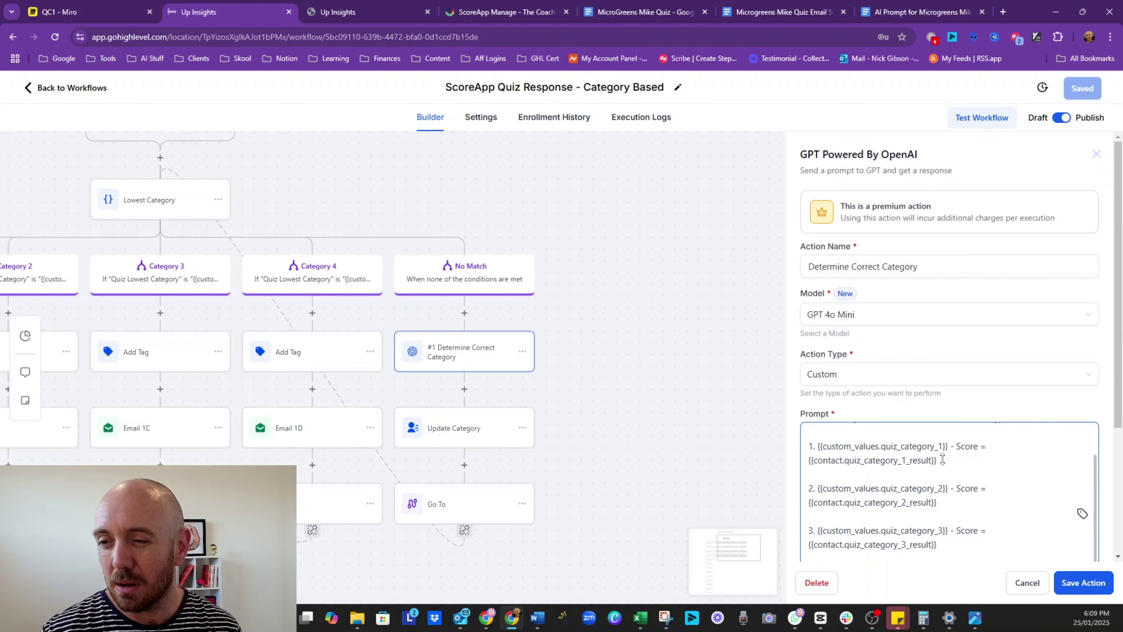
{"action": "scroll", "coordinate": [955, 467], "scroll_direction": "down", "scroll_amount": 6}
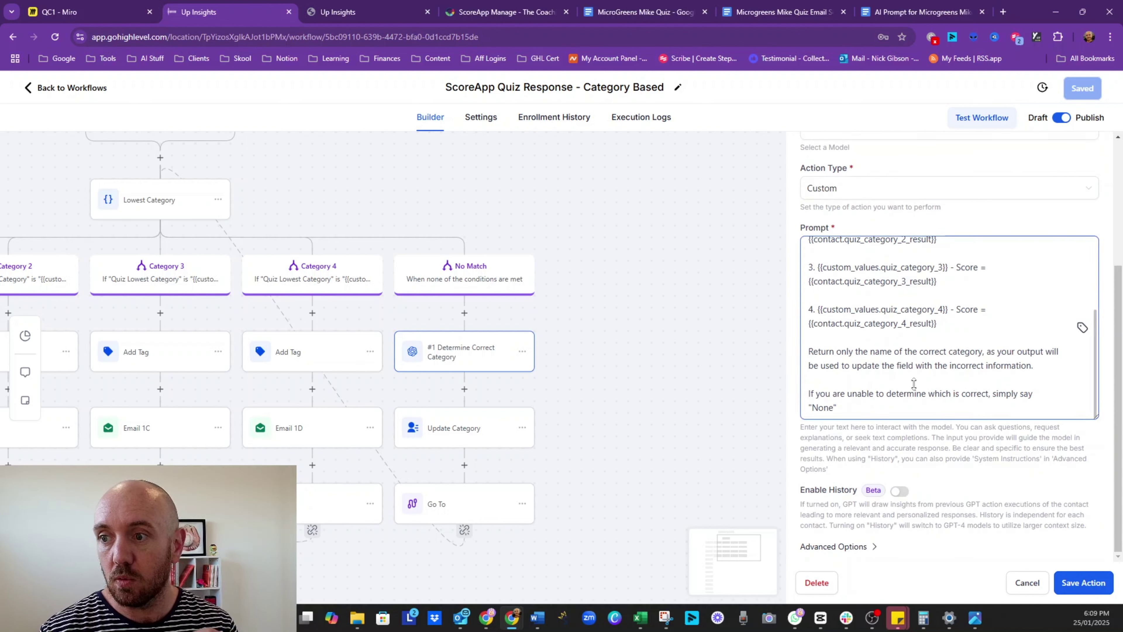
Inspect the Update Category action's field mapping, trace the route back through the Lowest Category condition to the branches, and close the action.
{"action": "left_click", "coordinate": [434, 436]}
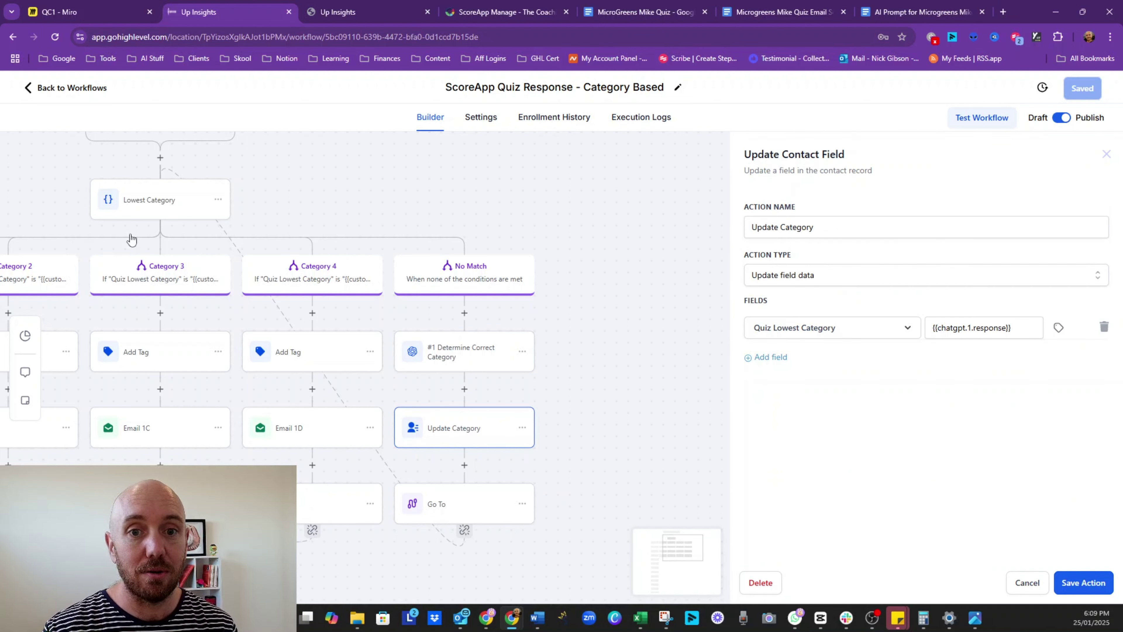
{"action": "left_click_drag", "start_coordinate": [347, 207], "coordinate": [496, 258]}
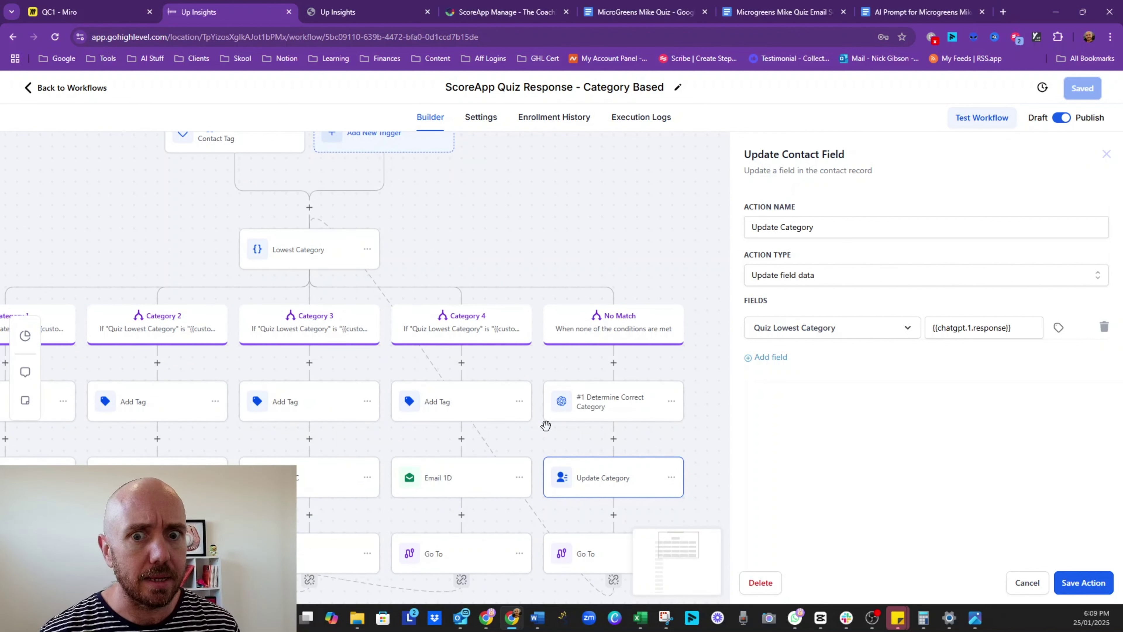
{"action": "left_click_drag", "start_coordinate": [447, 215], "coordinate": [554, 192]}
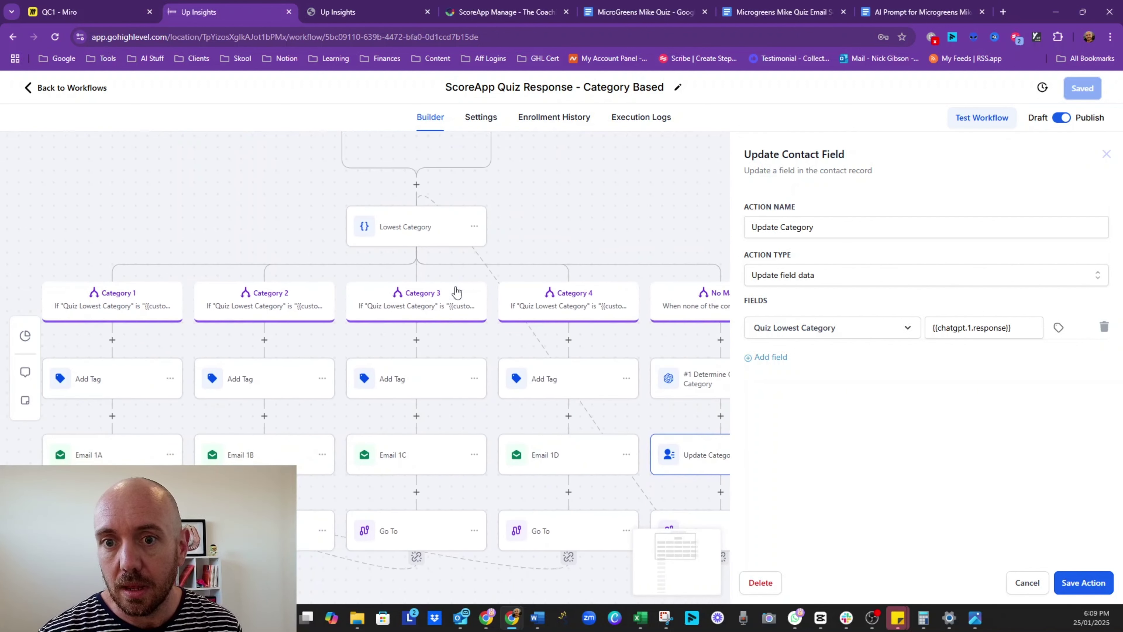
{"action": "left_click_drag", "start_coordinate": [133, 255], "coordinate": [439, 165]}
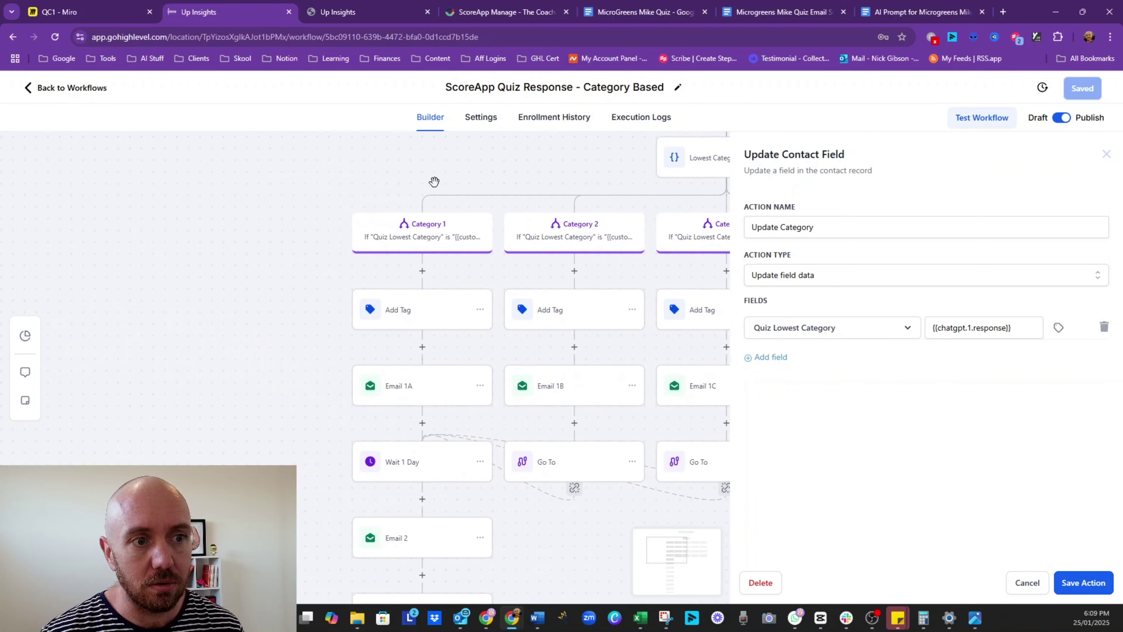
{"action": "left_click", "coordinate": [1107, 154]}
Open the Add Tag action in the Category 1 branch and inspect its tag value and the Standard and Dynamic options.
{"action": "scroll", "coordinate": [785, 416], "scroll_direction": "down", "scroll_amount": 2}
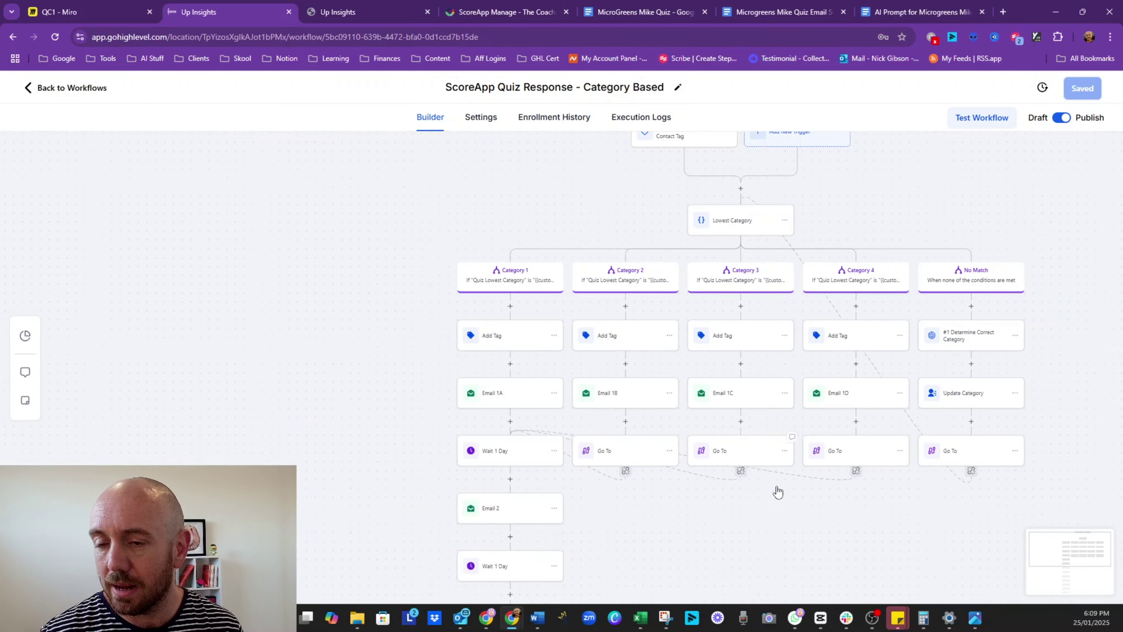
{"action": "left_click_drag", "start_coordinate": [778, 490], "coordinate": [648, 450]}
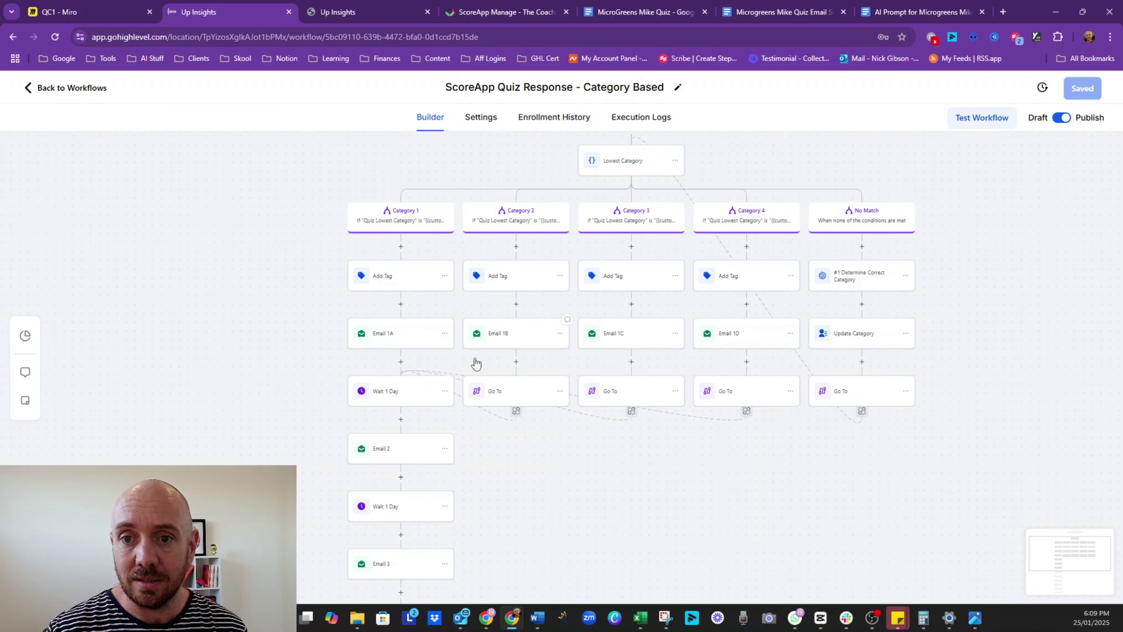
{"action": "left_click", "coordinate": [402, 276]}
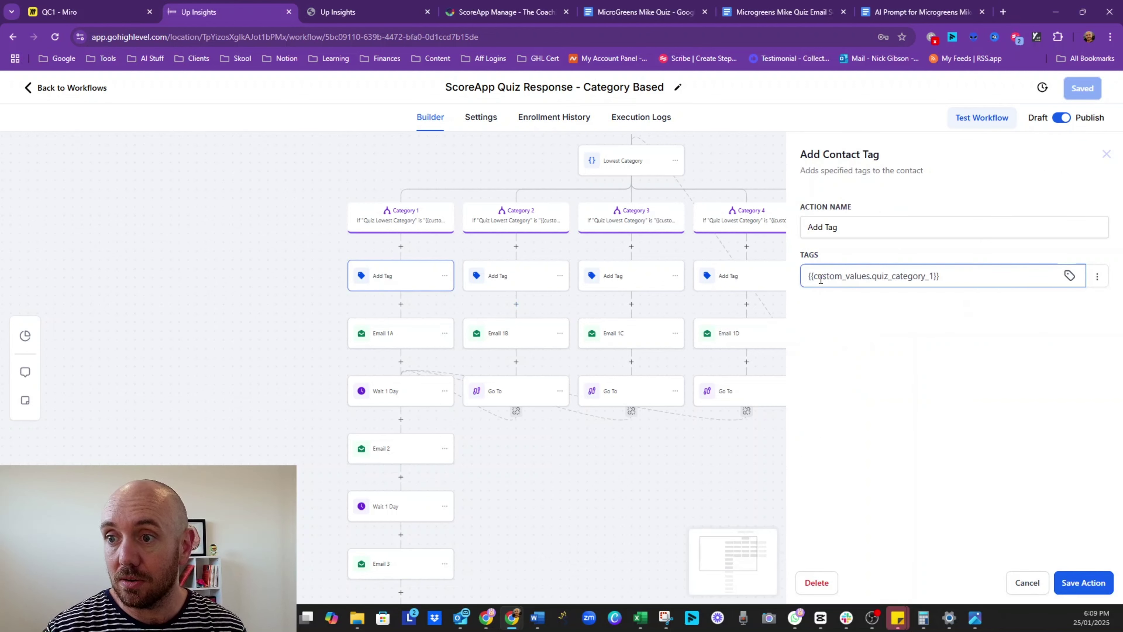
{"action": "left_click", "coordinate": [805, 277]}
{"action": "left_click", "coordinate": [1097, 276]}
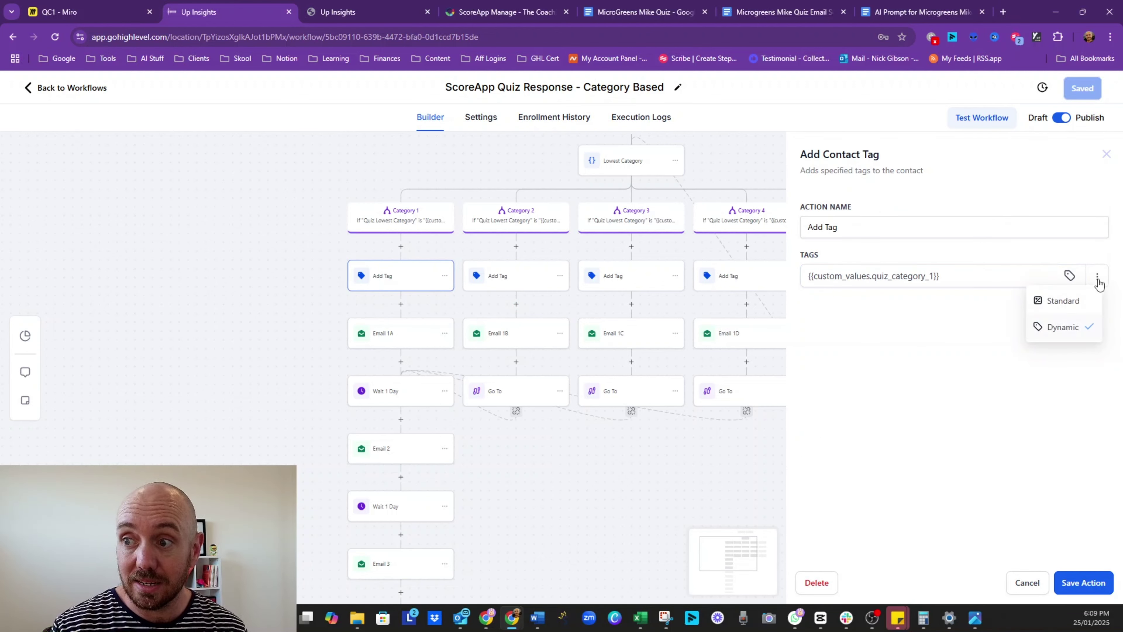
Check the Add Tag actions in the Category 1 to 4 branches and compare the custom value each one uses as its tag.
{"action": "left_click", "coordinate": [974, 438]}
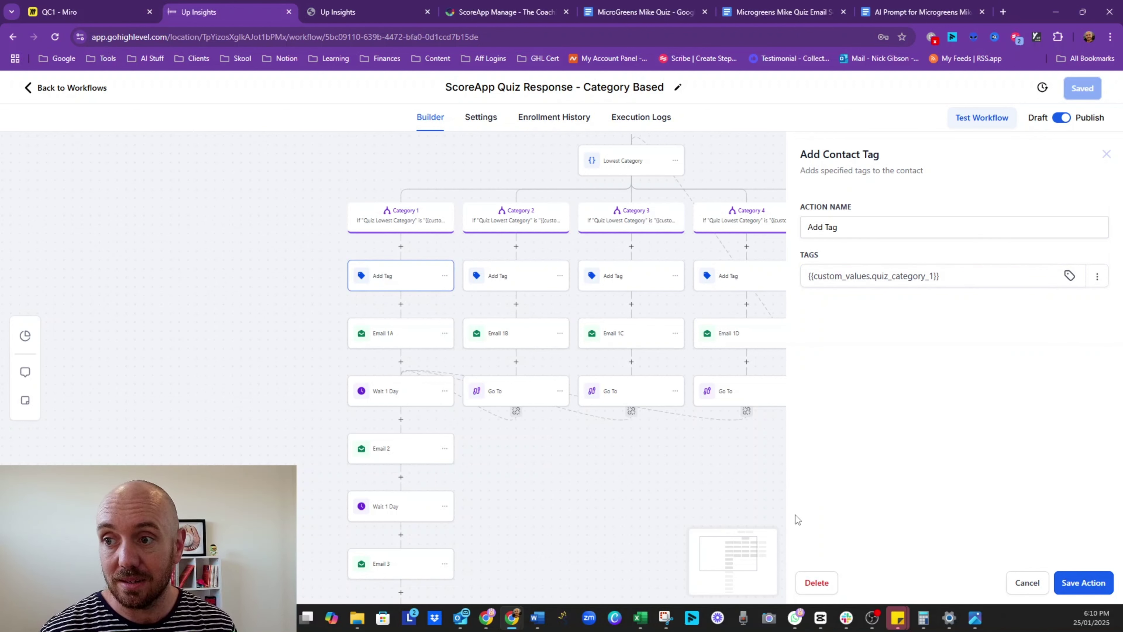
{"action": "left_click", "coordinate": [965, 276]}
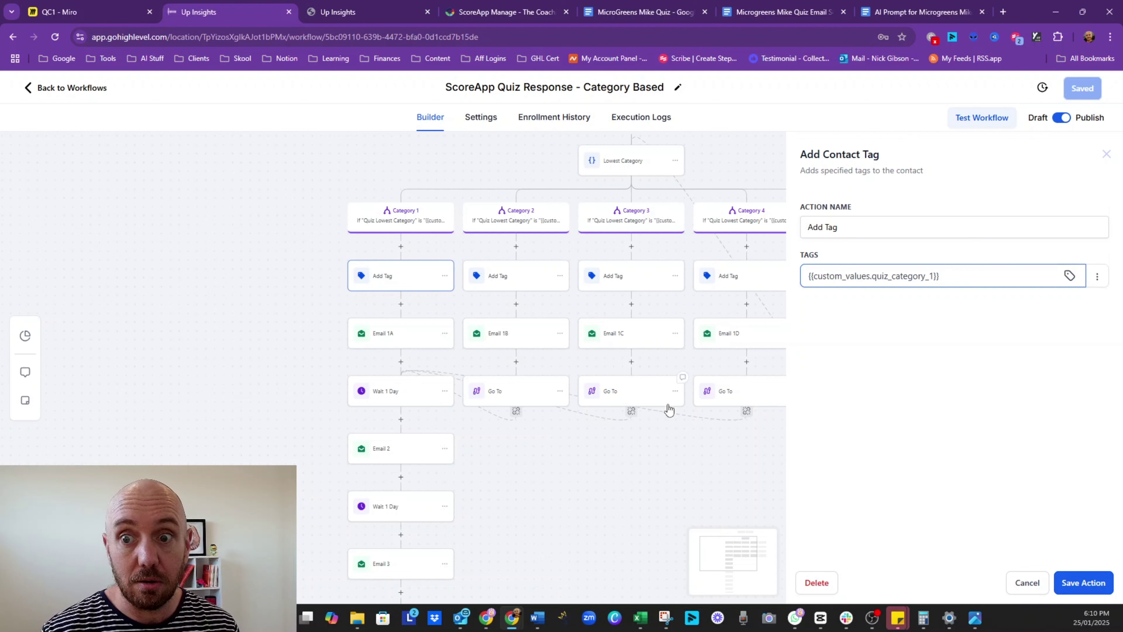
{"action": "left_click", "coordinate": [527, 291]}
{"action": "left_click", "coordinate": [623, 286]}
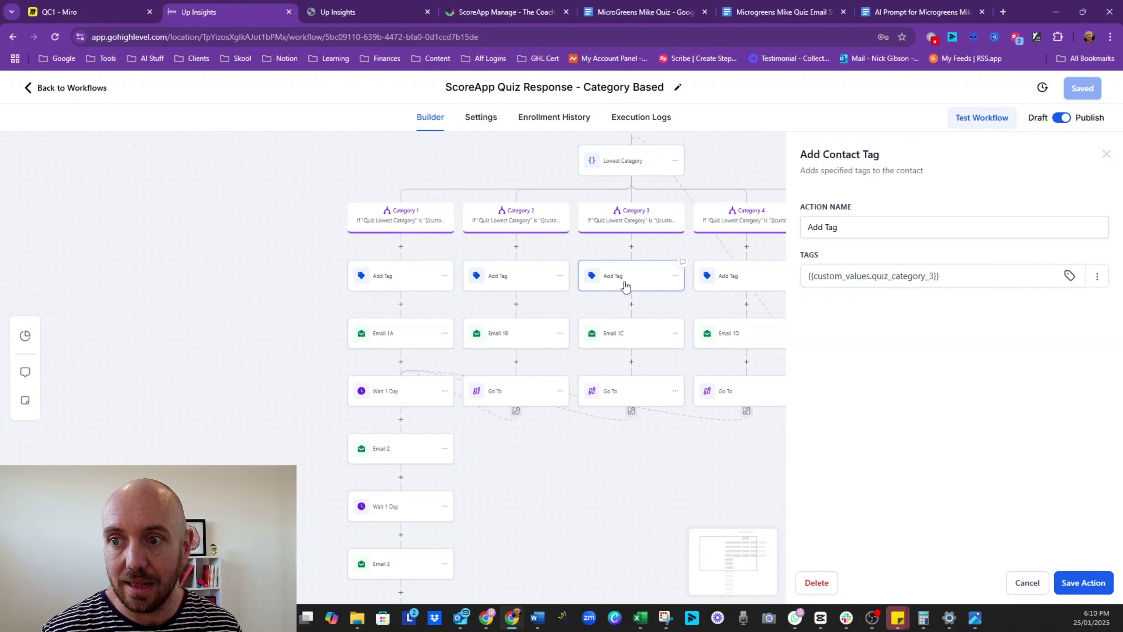
{"action": "left_click", "coordinate": [740, 282]}
{"action": "left_click", "coordinate": [540, 288]}
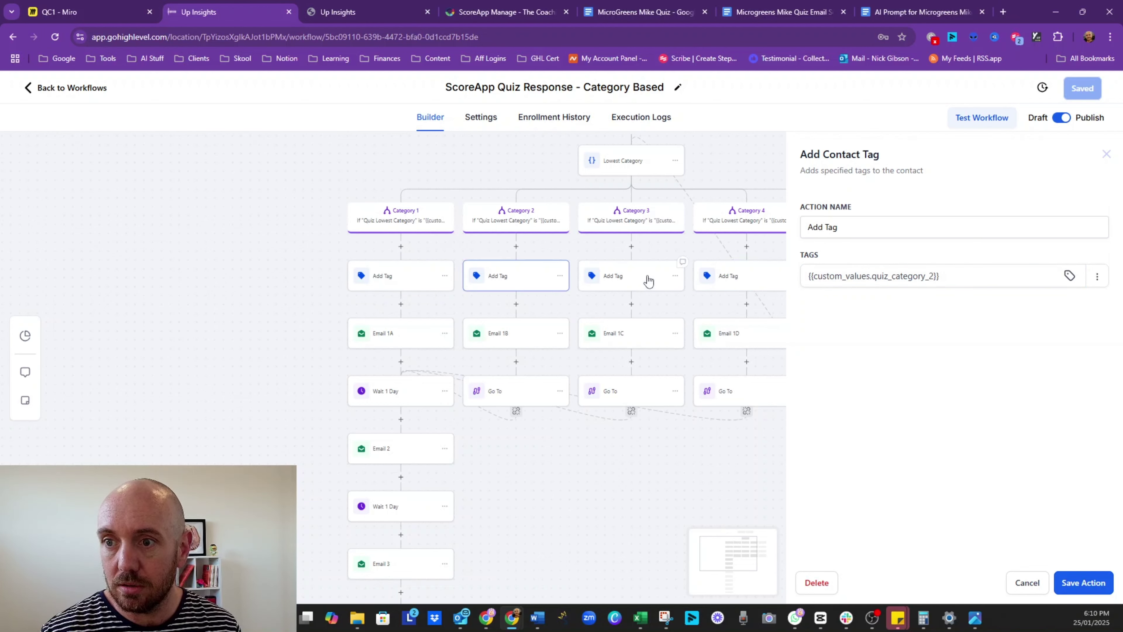
{"action": "left_click", "coordinate": [648, 281]}
{"action": "left_click", "coordinate": [727, 286]}
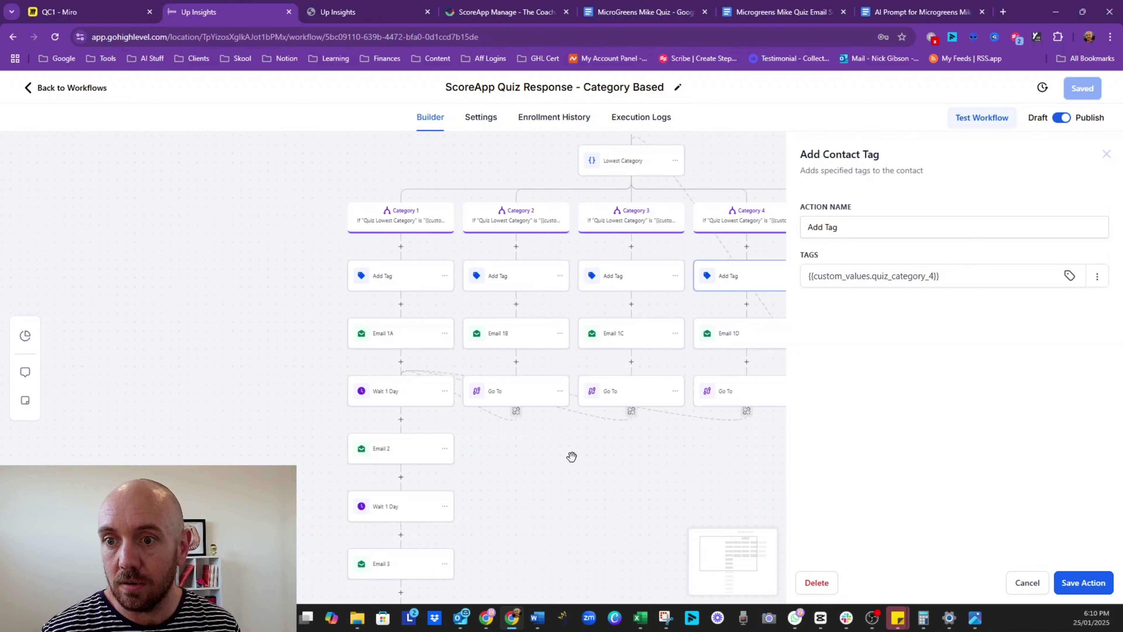
Open the Email 1A action in the Category 1 branch, and bring up the Email 1A section of the Microgreens Mike Quiz Email Sequence document.
{"action": "left_click", "coordinate": [395, 340]}
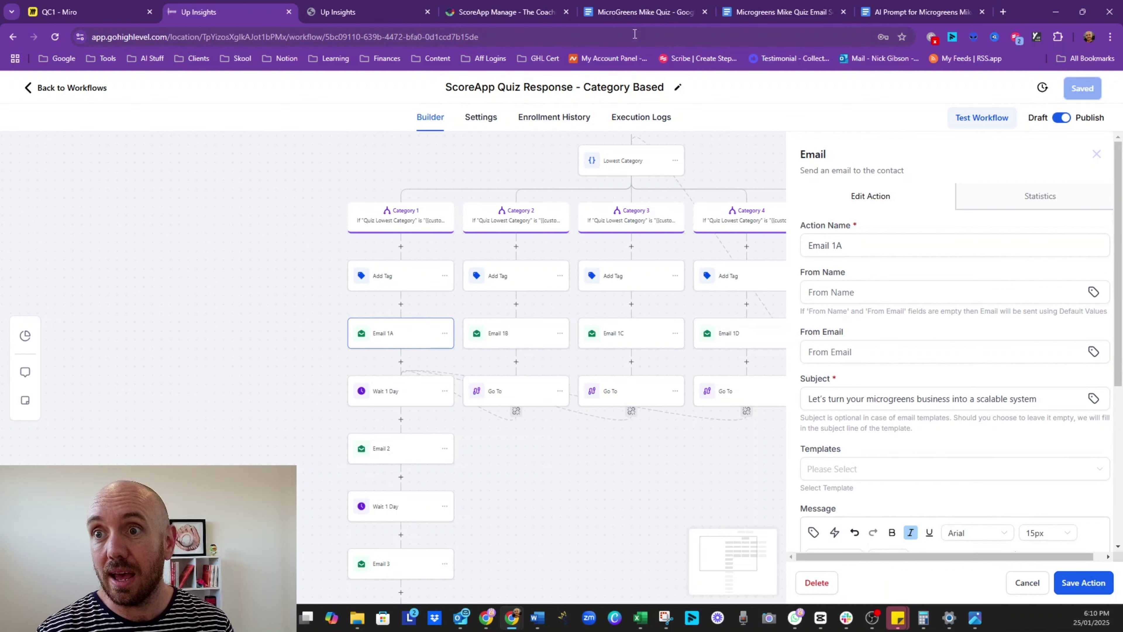
{"action": "left_click", "coordinate": [791, 16]}
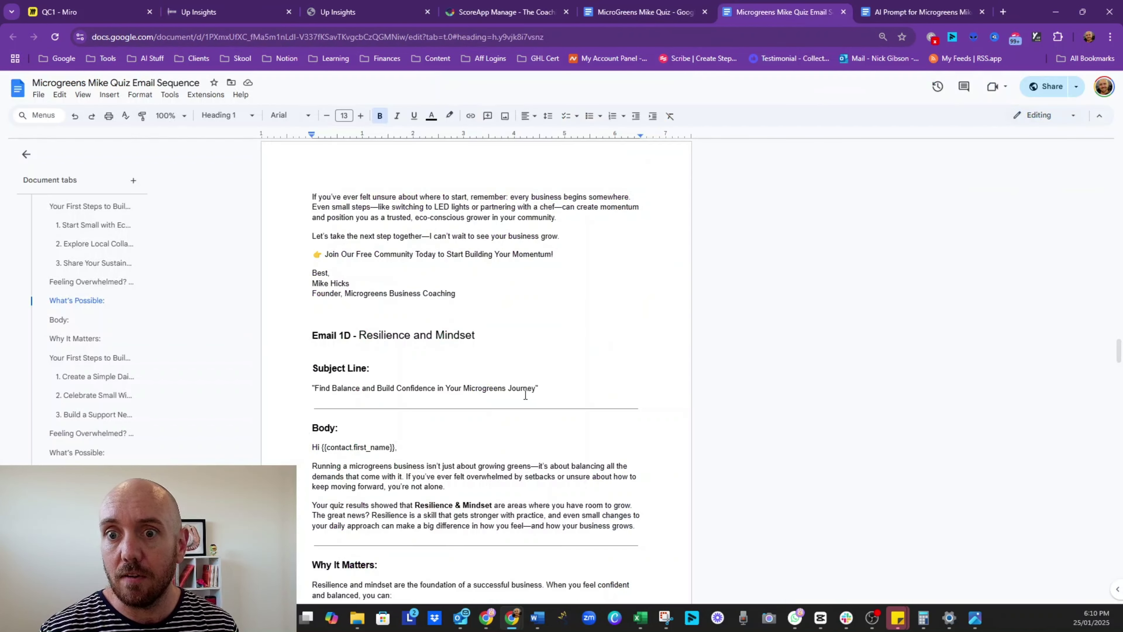
{"action": "scroll", "coordinate": [523, 394], "scroll_direction": "up", "scroll_amount": 10}
{"action": "scroll", "coordinate": [522, 395], "scroll_direction": "up", "scroll_amount": 5}
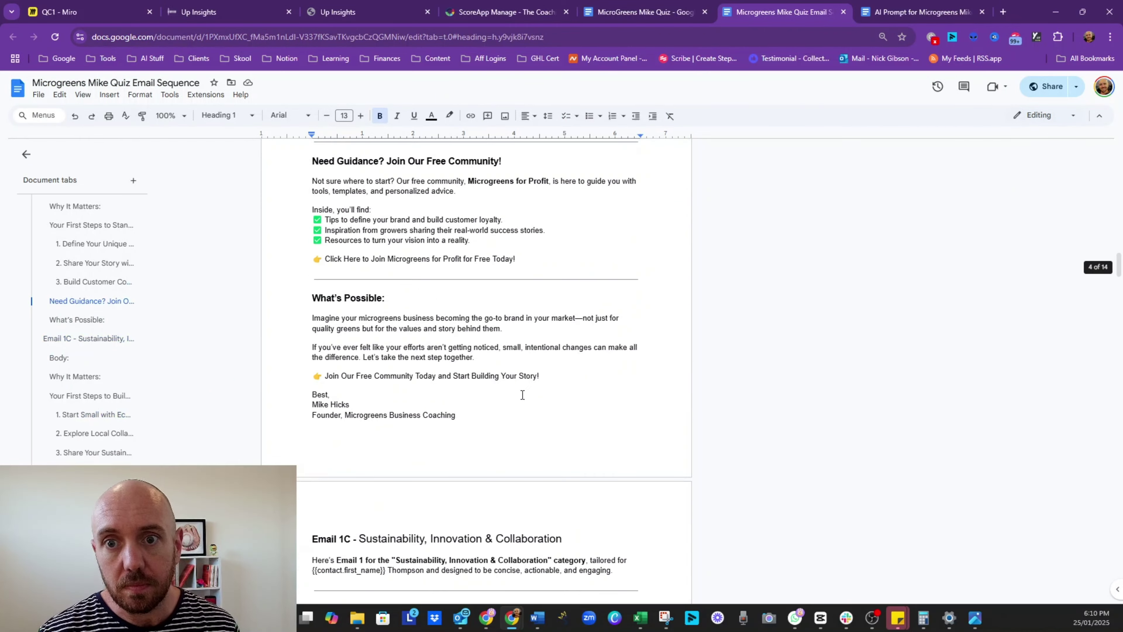
{"action": "scroll", "coordinate": [523, 395], "scroll_direction": "up", "scroll_amount": 5}
{"action": "scroll", "coordinate": [522, 395], "scroll_direction": "up", "scroll_amount": 15}
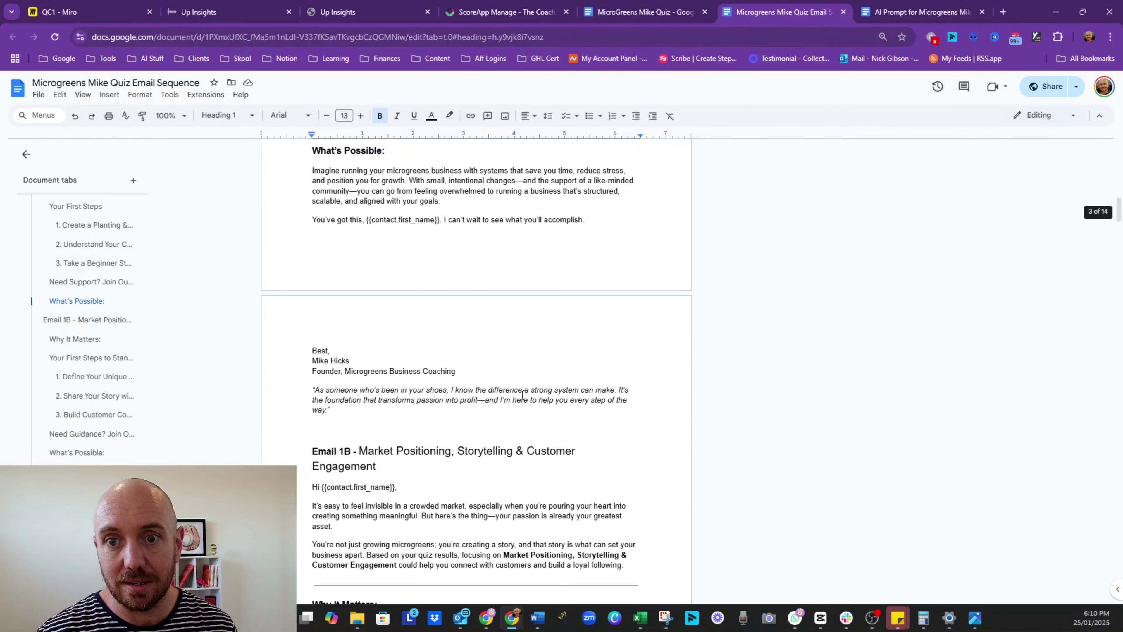
{"action": "scroll", "coordinate": [523, 394], "scroll_direction": "up", "scroll_amount": 5}
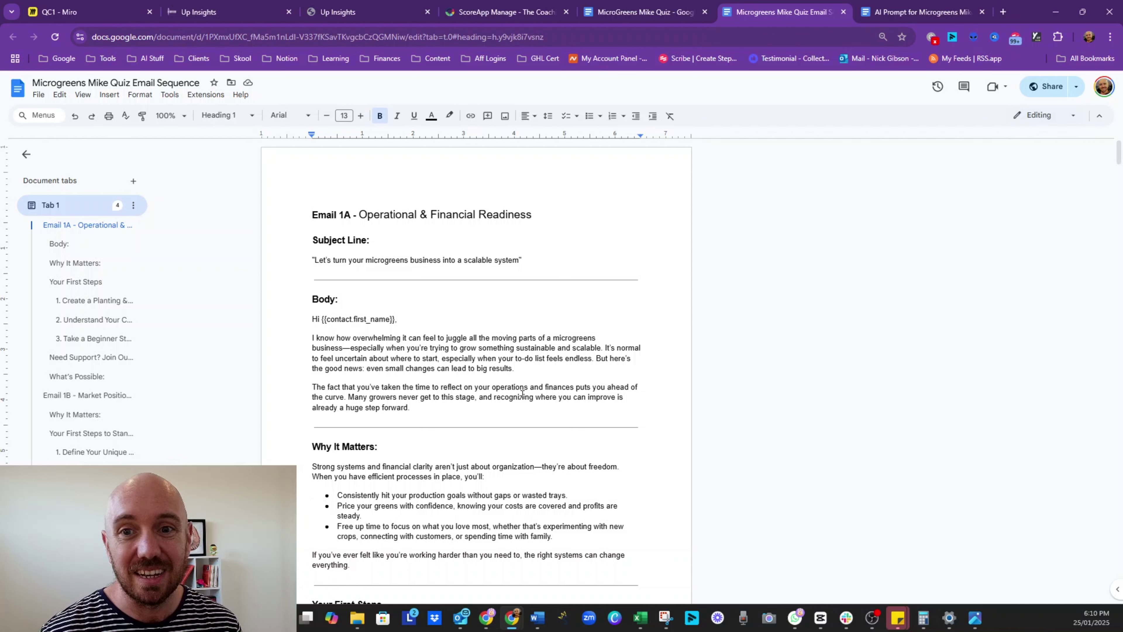
Read the Email 1A copy and skim the document through the Email 1B, 1C and 1D sections.
{"action": "scroll", "coordinate": [522, 394], "scroll_direction": "down", "scroll_amount": 3}
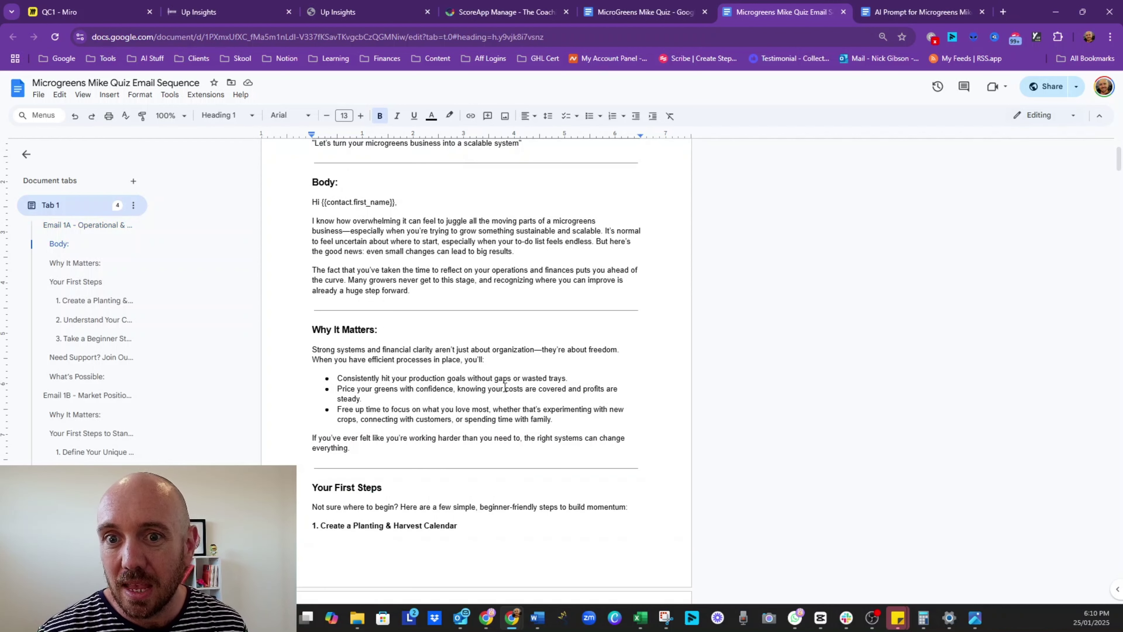
{"action": "scroll", "coordinate": [397, 296], "scroll_direction": "down", "scroll_amount": 1}
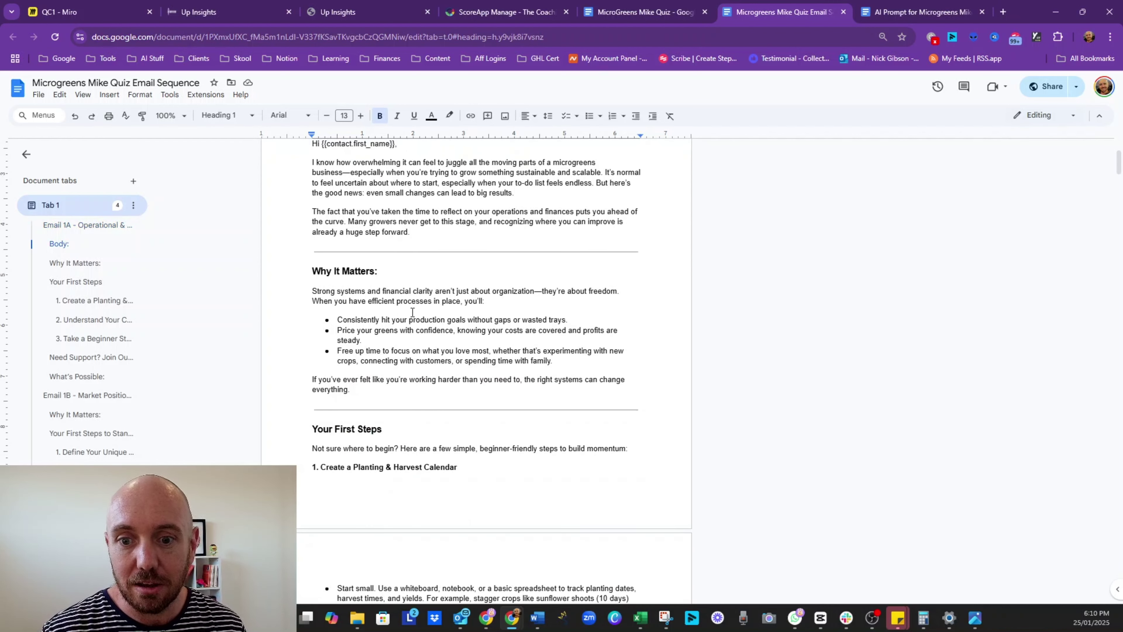
{"action": "scroll", "coordinate": [361, 211], "scroll_direction": "up", "scroll_amount": 4}
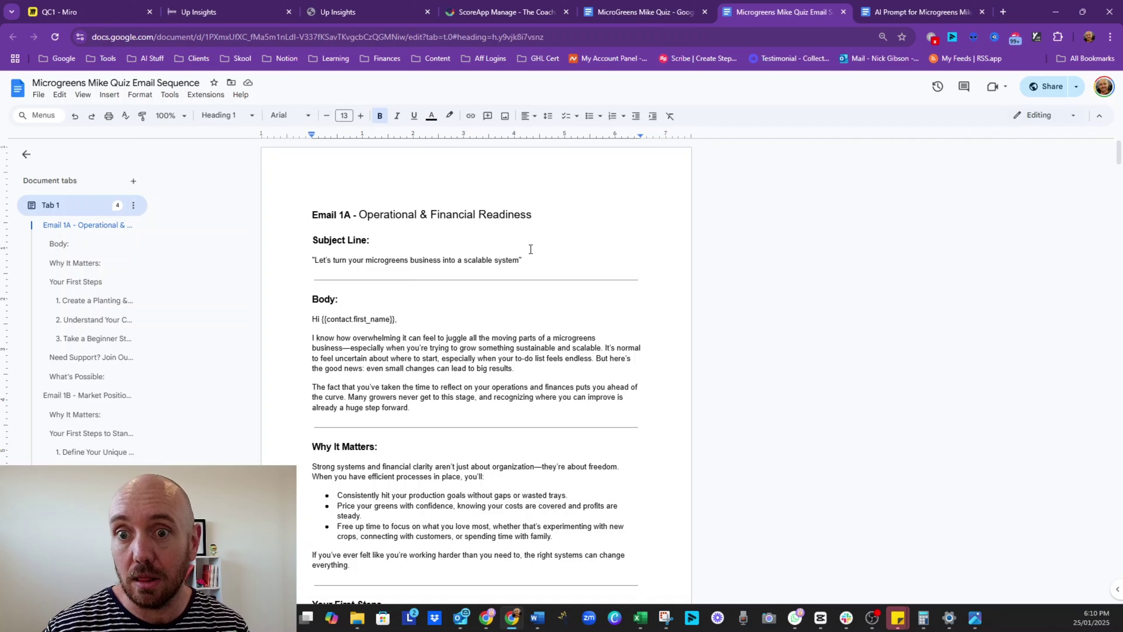
{"action": "scroll", "coordinate": [530, 252], "scroll_direction": "down", "scroll_amount": 20}
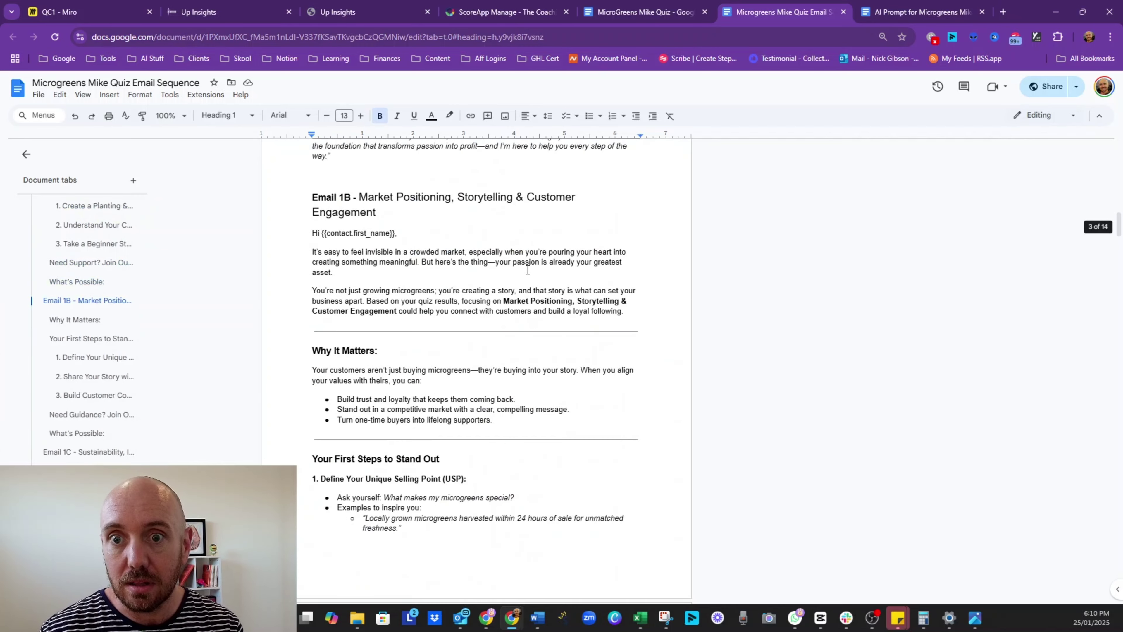
{"action": "scroll", "coordinate": [375, 194], "scroll_direction": "down", "scroll_amount": 20}
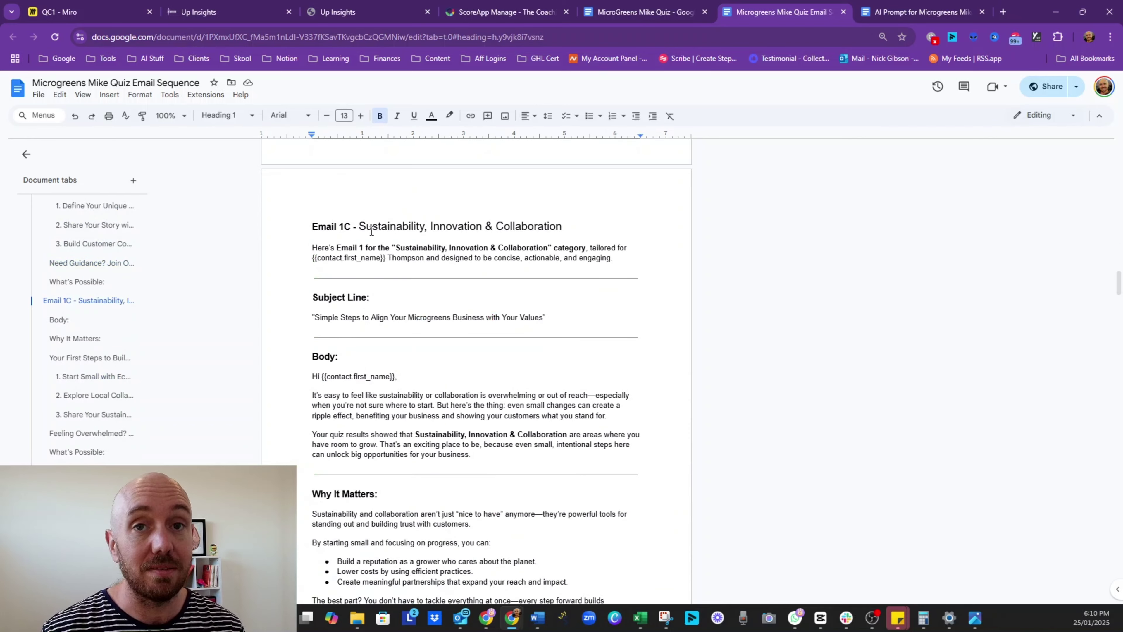
{"action": "scroll", "coordinate": [371, 232], "scroll_direction": "down", "scroll_amount": 20}
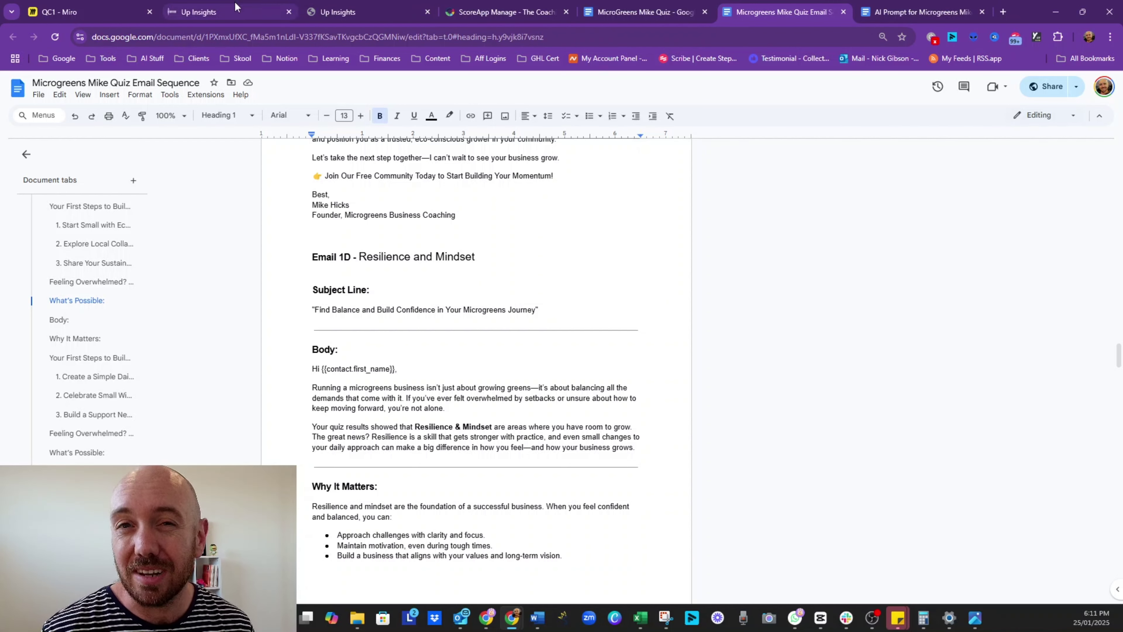
Return to the Category Based workflow and inspect the Email 1B and Email 1C actions and the neighbouring branches.
{"action": "mouse_move", "coordinate": [235, 6]}
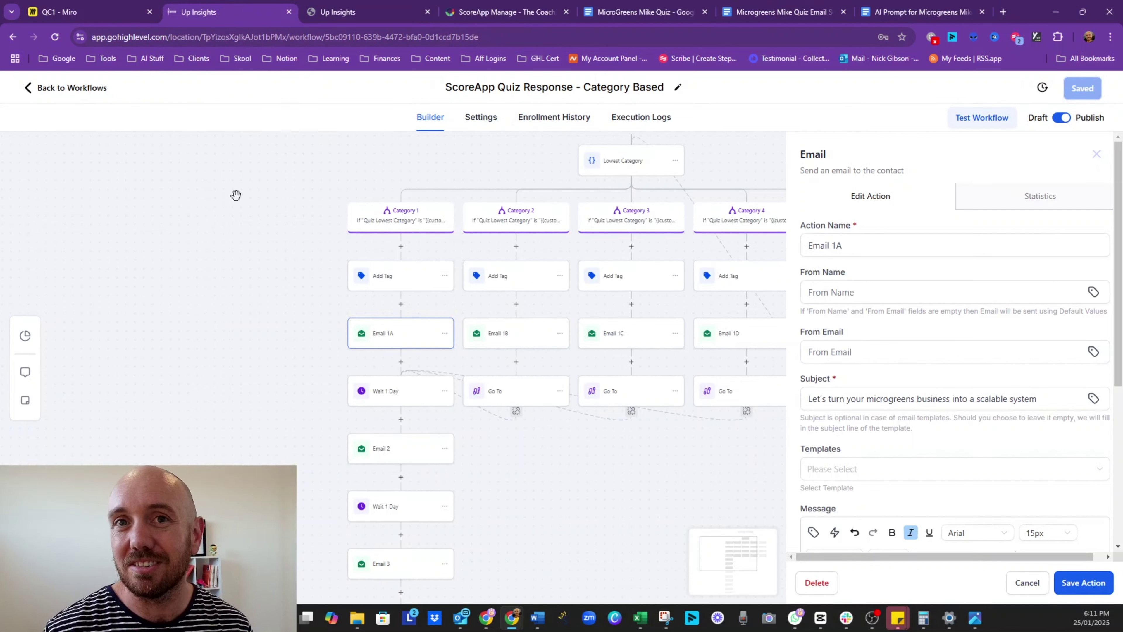
{"action": "left_click", "coordinate": [503, 337]}
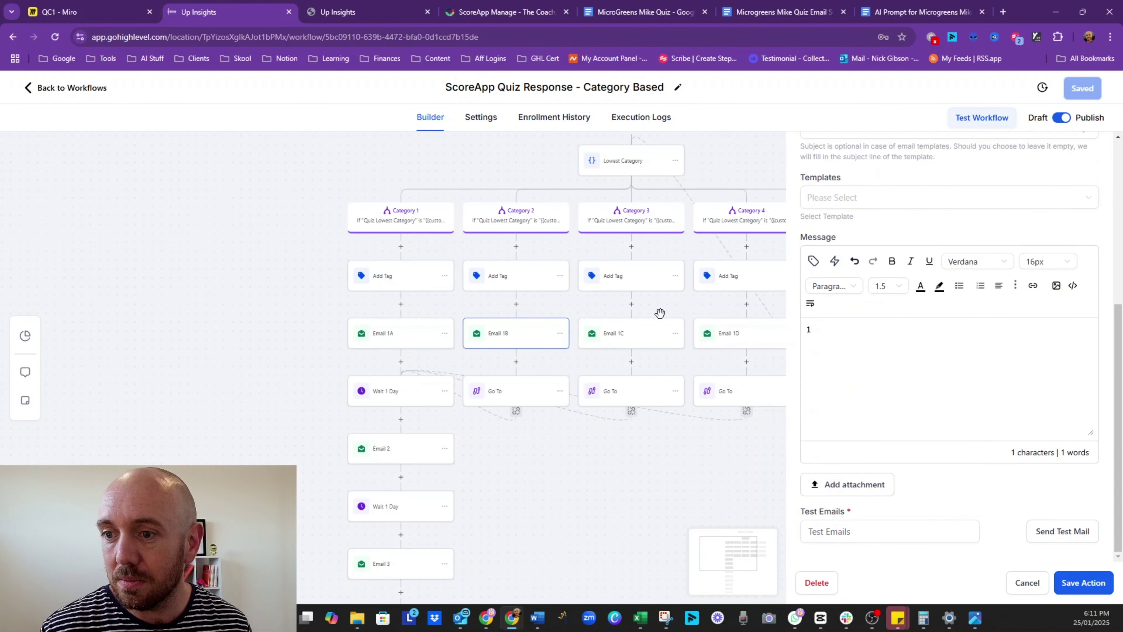
{"action": "left_click", "coordinate": [632, 340]}
{"action": "left_click_drag", "start_coordinate": [654, 474], "coordinate": [483, 433]}
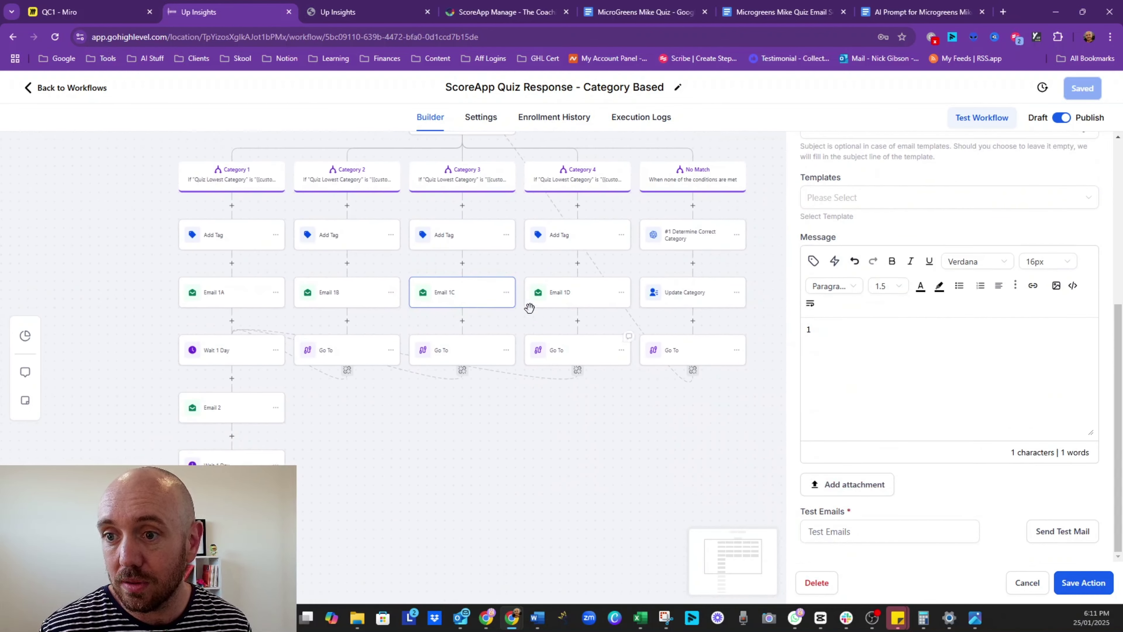
{"action": "left_click_drag", "start_coordinate": [389, 498], "coordinate": [452, 485]}
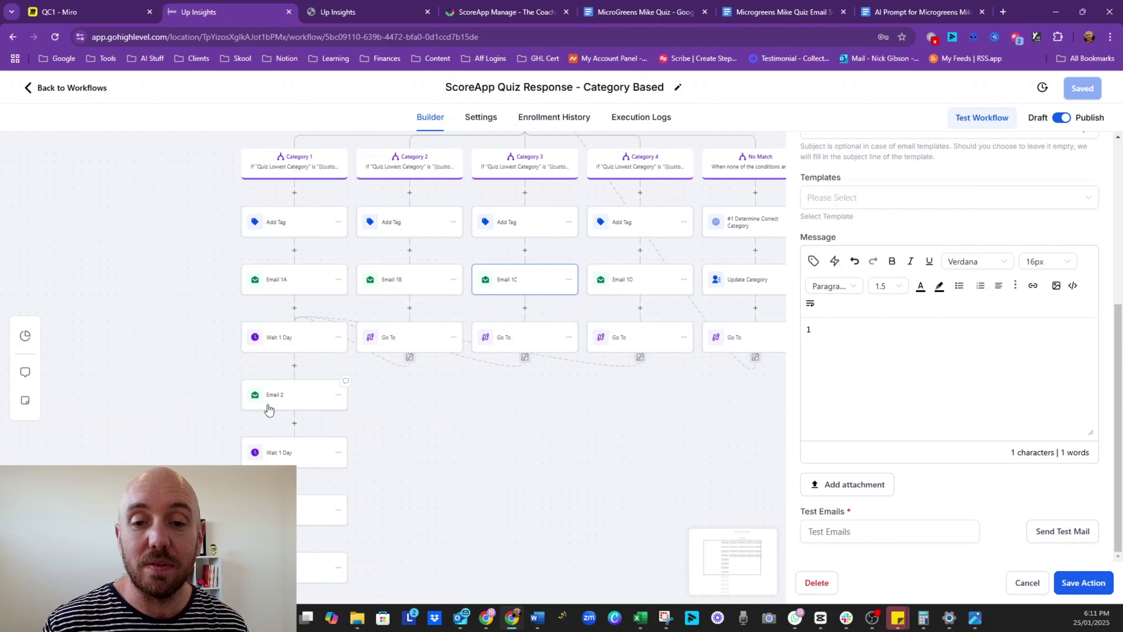
Open the shared Email 2 and Email 3 actions below the Wait 1 Day steps and trace them back to the category branches.
{"action": "left_click", "coordinate": [269, 409]}
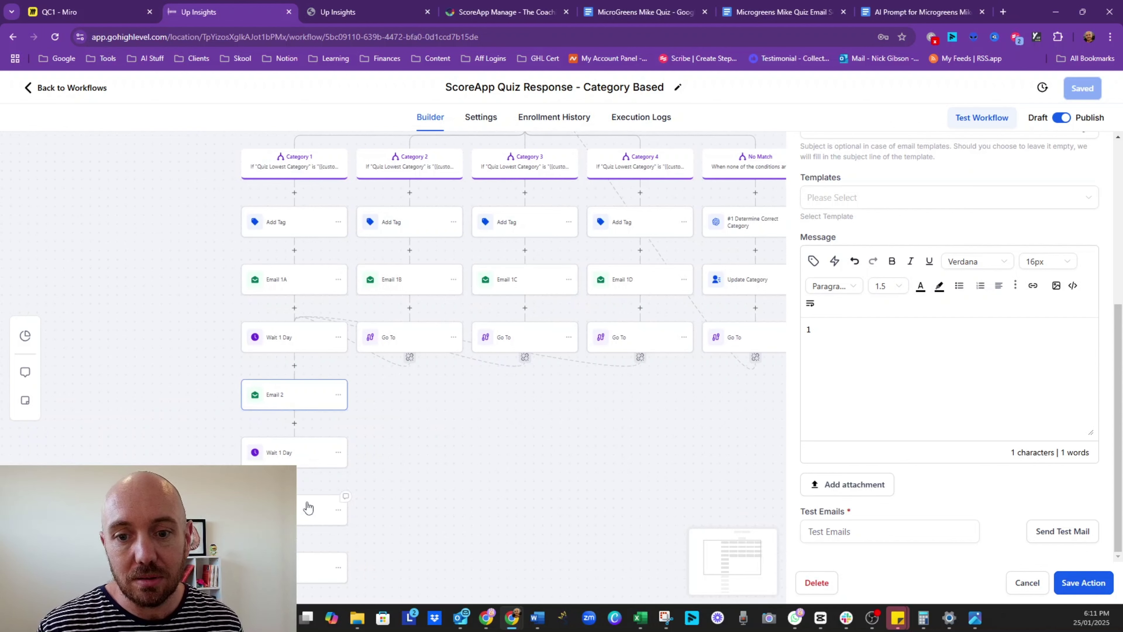
{"action": "left_click", "coordinate": [308, 508]}
{"action": "left_click_drag", "start_coordinate": [464, 499], "coordinate": [436, 426]}
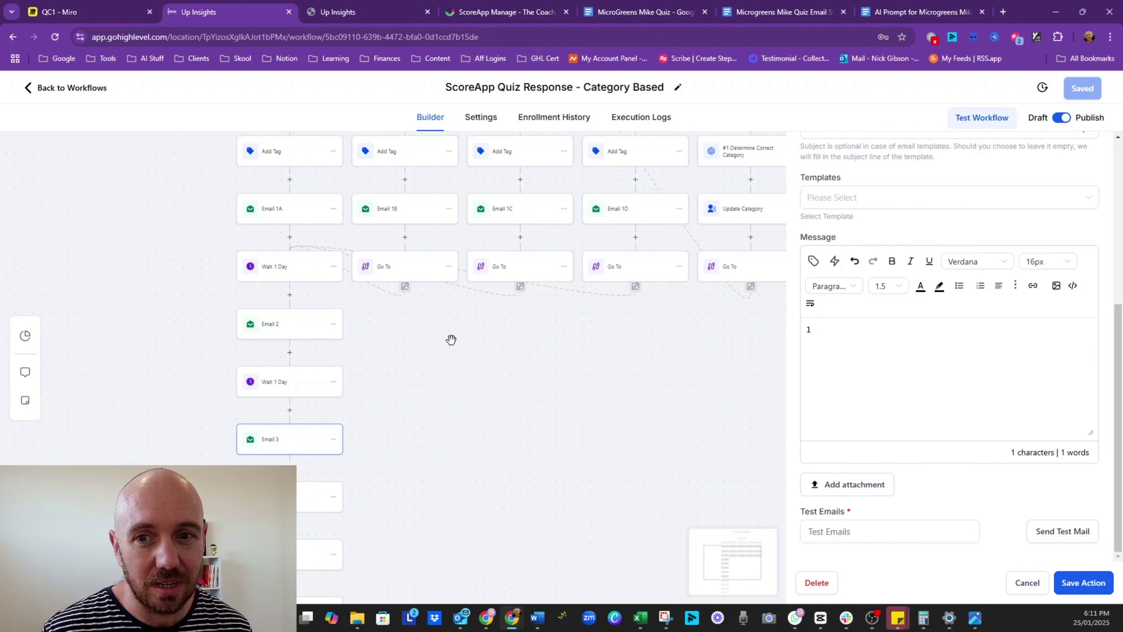
{"action": "left_click_drag", "start_coordinate": [432, 335], "coordinate": [401, 392]}
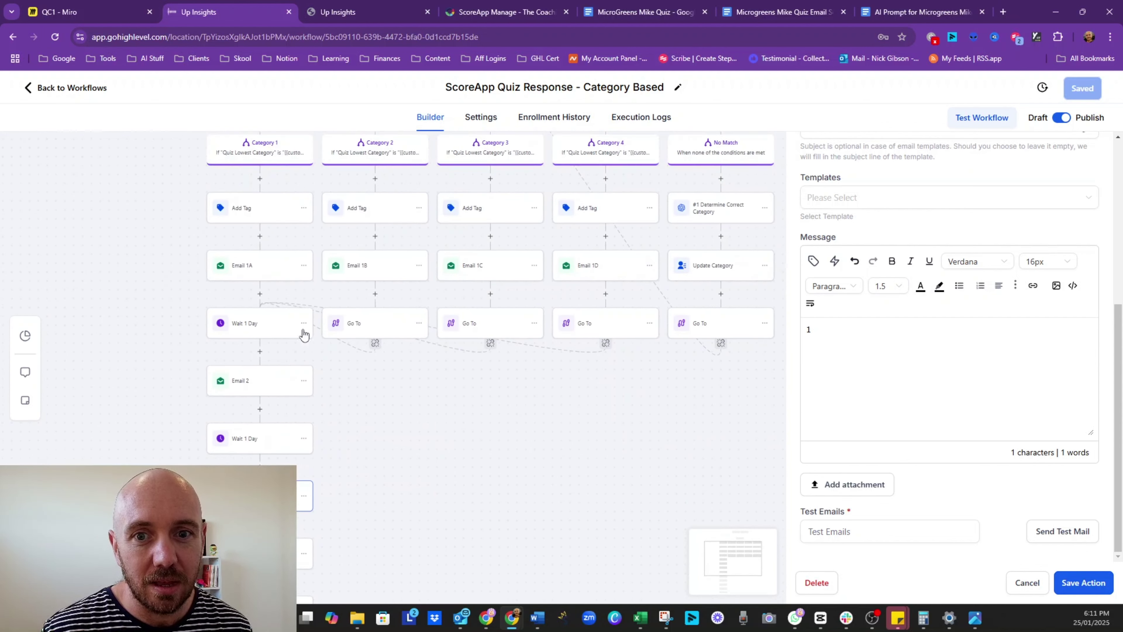
Compare the message content of the category-specific Email 1A, Email 1B and Email 1C actions.
{"action": "left_click", "coordinate": [267, 272]}
{"action": "left_click", "coordinate": [359, 280]}
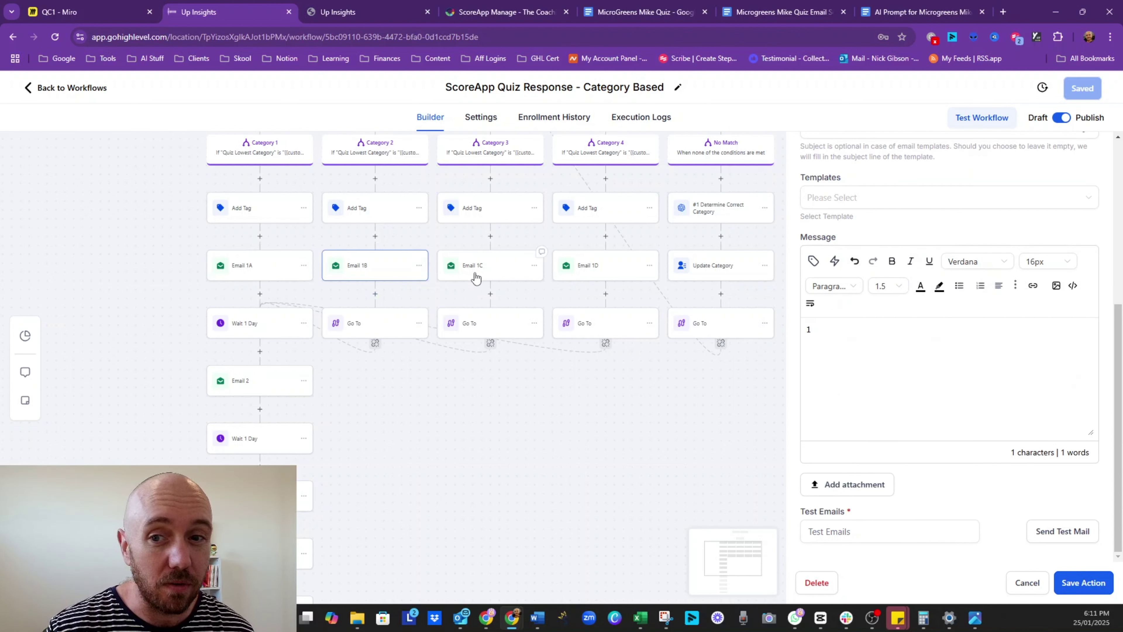
{"action": "left_click", "coordinate": [475, 272]}
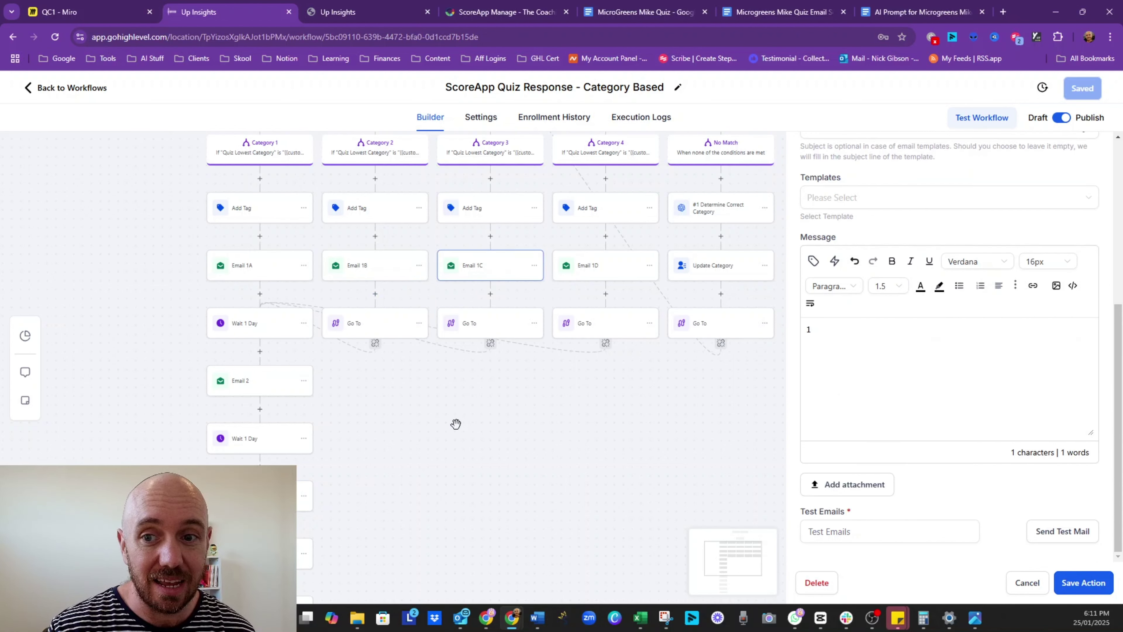
{"action": "left_click", "coordinate": [265, 269]}
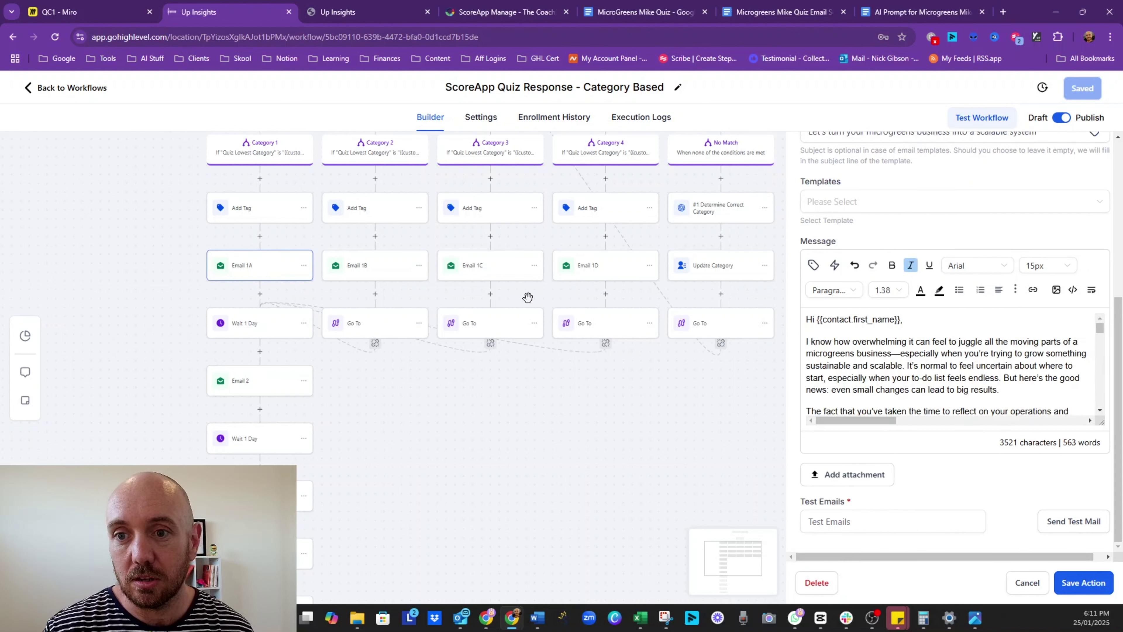
{"action": "left_click", "coordinate": [503, 269]}
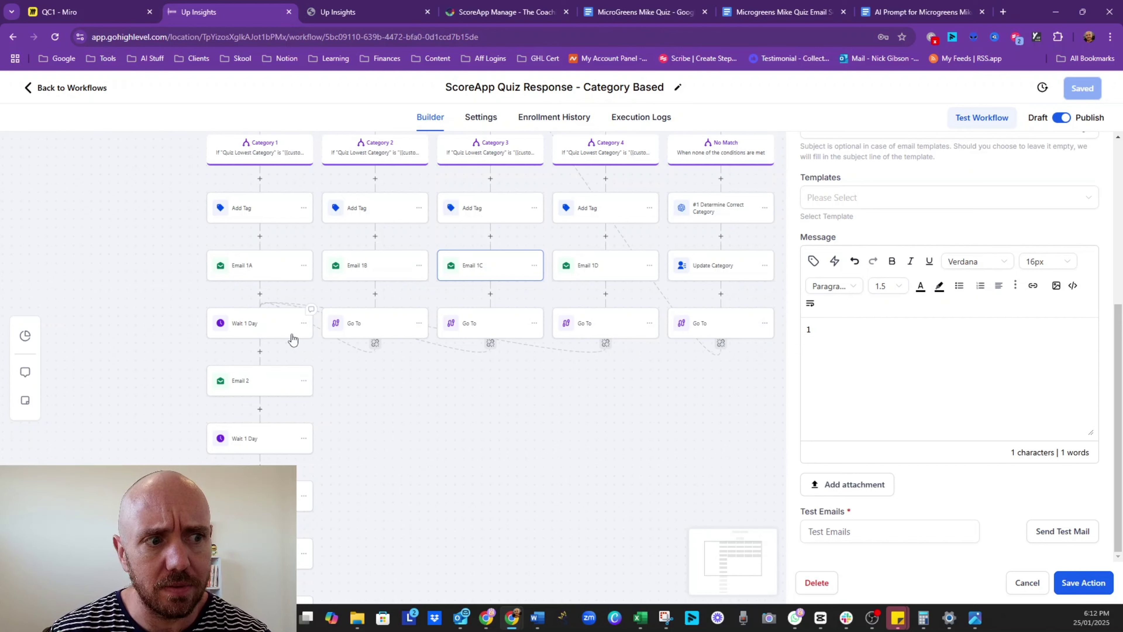
Follow the shared sequence of waits and emails down past Email 5 and return to the Email 1 row.
{"action": "scroll", "coordinate": [292, 340], "scroll_direction": "down", "scroll_amount": 5}
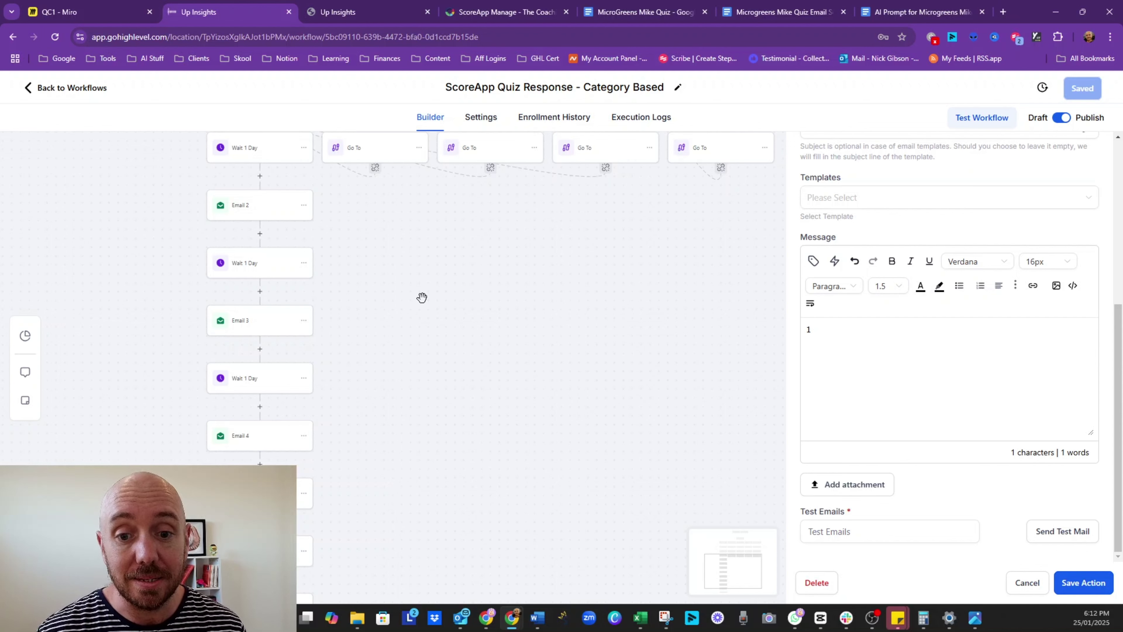
{"action": "scroll", "coordinate": [418, 300], "scroll_direction": "down", "scroll_amount": 2}
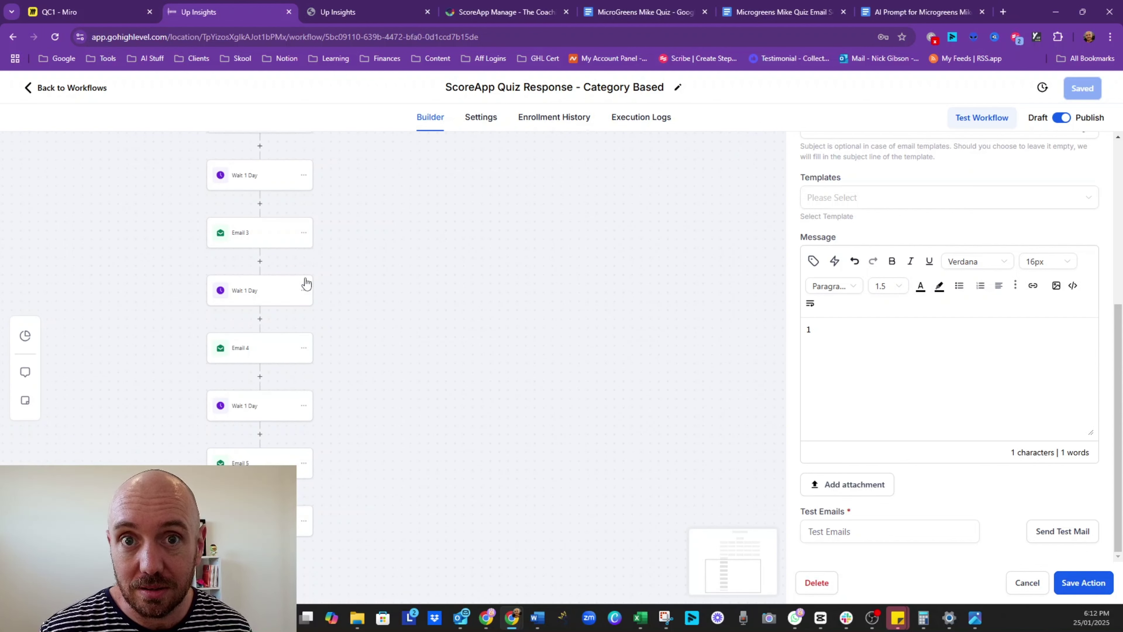
{"action": "scroll", "coordinate": [305, 279], "scroll_direction": "up", "scroll_amount": 3}
{"action": "scroll", "coordinate": [303, 264], "scroll_direction": "up", "scroll_amount": 1}
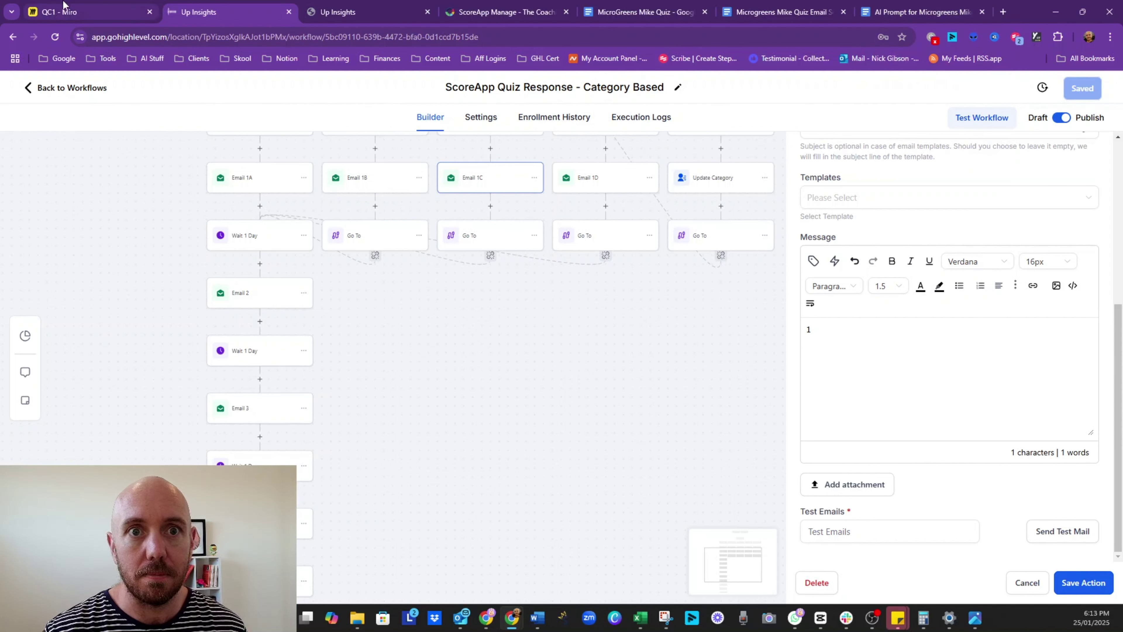
Leave the Category Based workflow, open ScoreApp Quiz Response - AI Powered and inspect its Contact Tag trigger.
{"action": "left_click", "coordinate": [71, 90]}
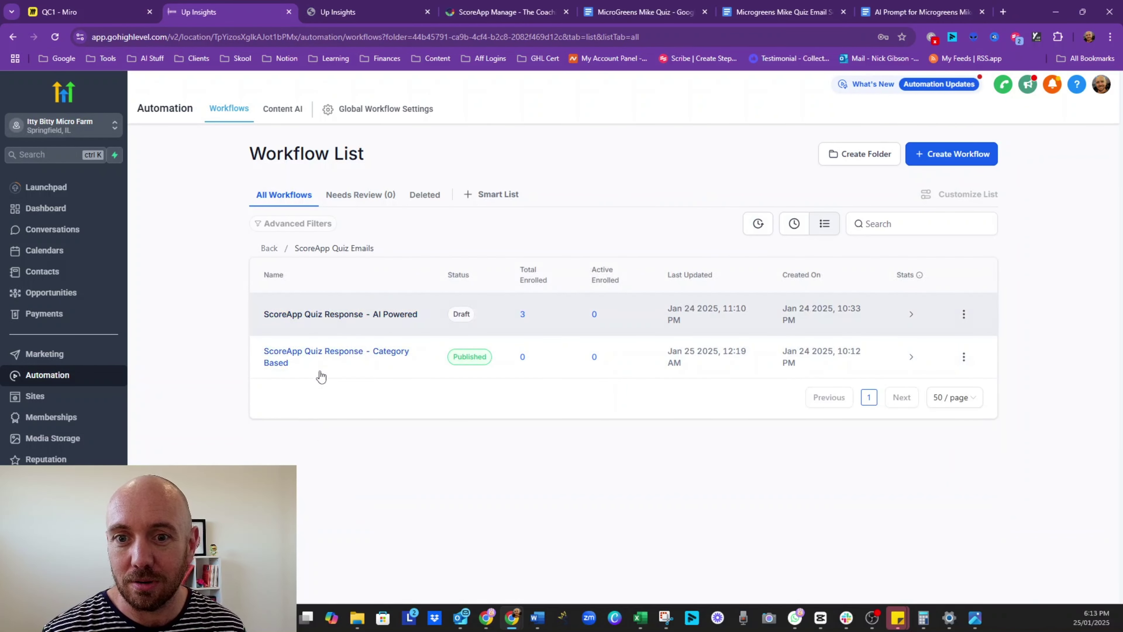
{"action": "left_click", "coordinate": [368, 315]}
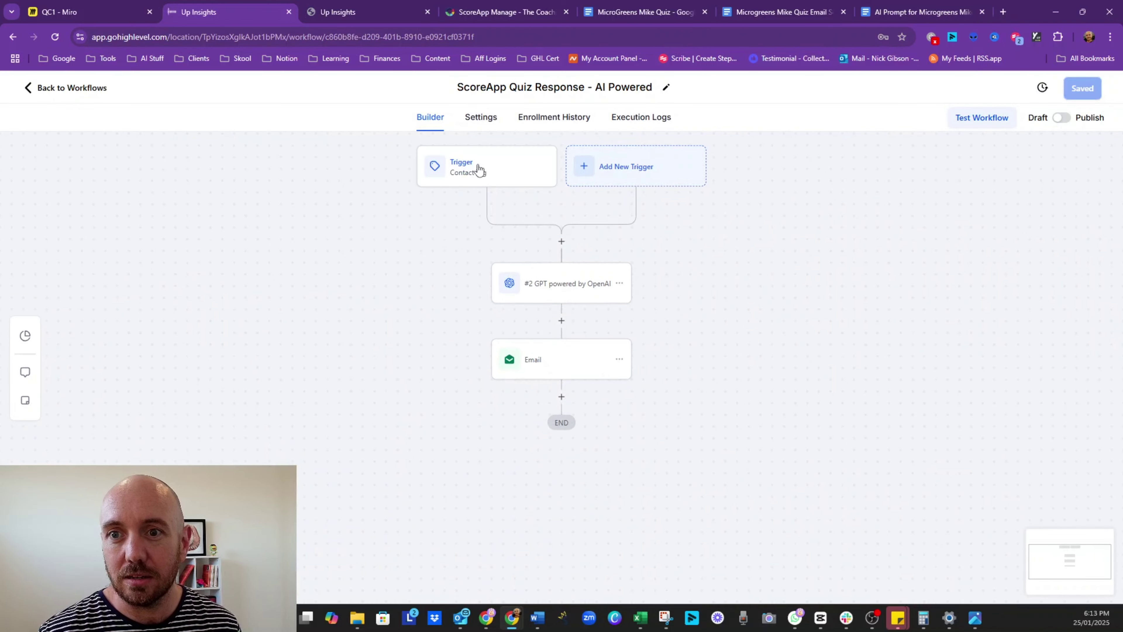
{"action": "left_click", "coordinate": [478, 168]}
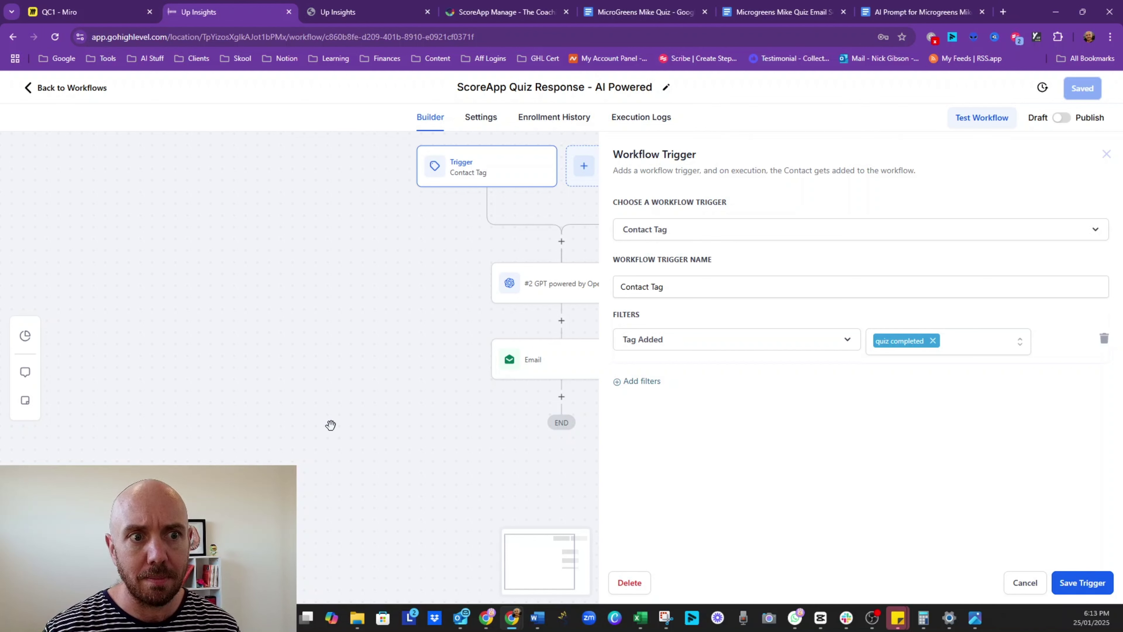
Open the GPT powered by OpenAI action and enlarge its Prompt box to show the long prompt text.
{"action": "left_click", "coordinate": [559, 293]}
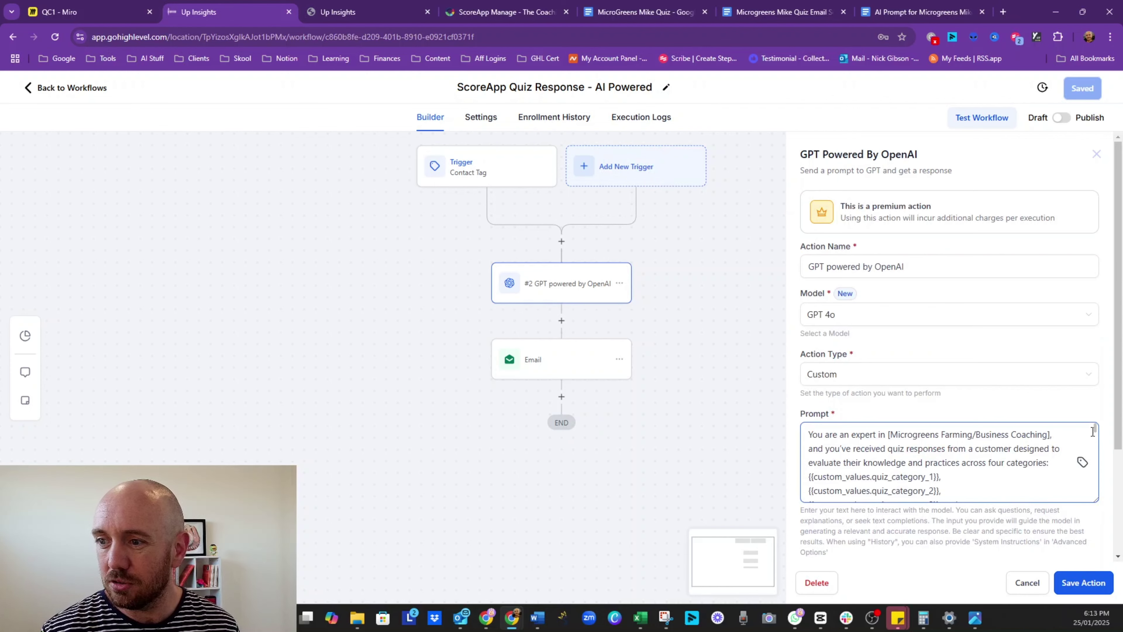
{"action": "scroll", "coordinate": [1093, 431], "scroll_direction": "down", "scroll_amount": 3}
{"action": "left_click_drag", "start_coordinate": [1095, 357], "coordinate": [1087, 600]}
{"action": "scroll", "coordinate": [1082, 393], "scroll_direction": "down", "scroll_amount": 5}
{"action": "left_click_drag", "start_coordinate": [1092, 358], "coordinate": [1079, 581]}
{"action": "scroll", "coordinate": [1084, 486], "scroll_direction": "down", "scroll_amount": 4}
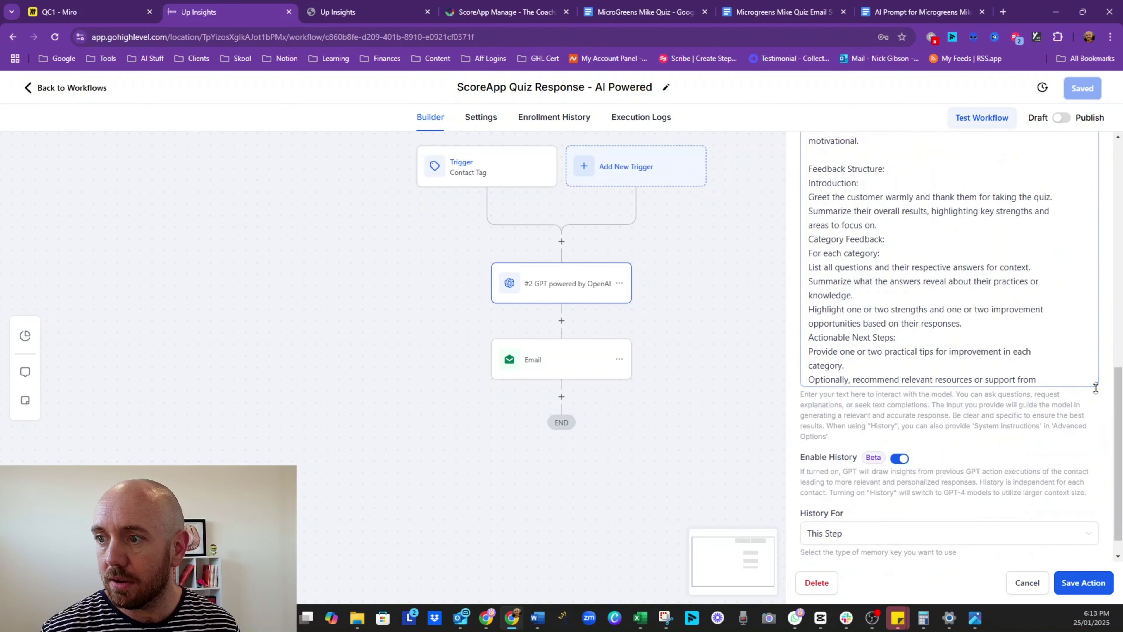
{"action": "left_click_drag", "start_coordinate": [1096, 389], "coordinate": [1081, 548]}
{"action": "scroll", "coordinate": [1084, 553], "scroll_direction": "down", "scroll_amount": 3}
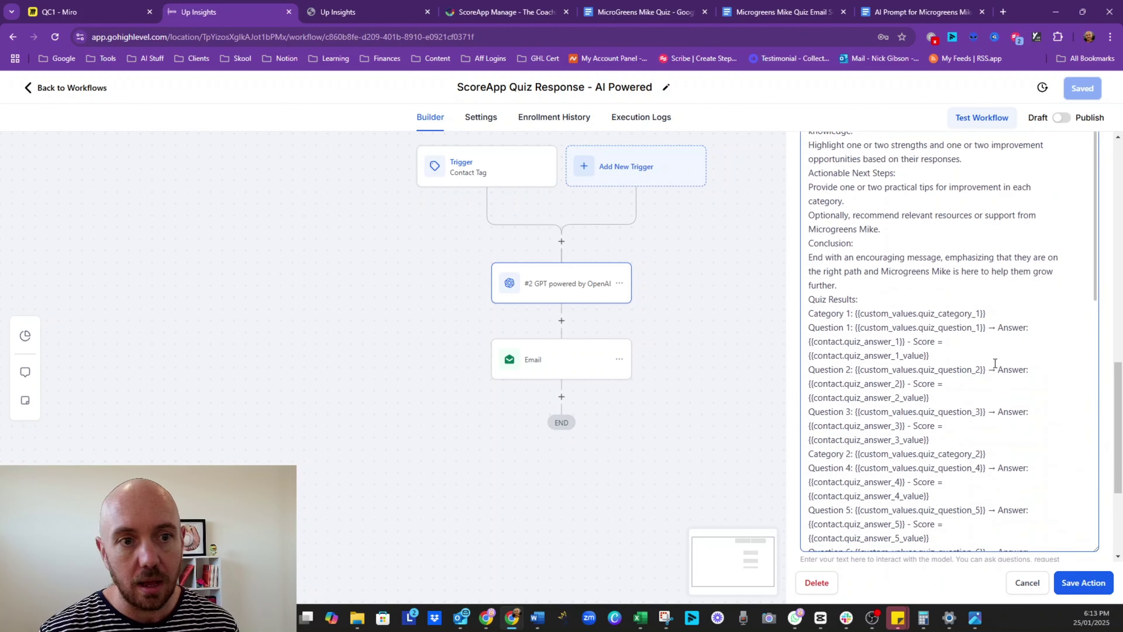
Magnify the page to 200% and return to the beginning of the GPT action's prompt.
{"action": "key", "text": "ctrl+plus"}
{"action": "key", "text": "ctrl+plus"}
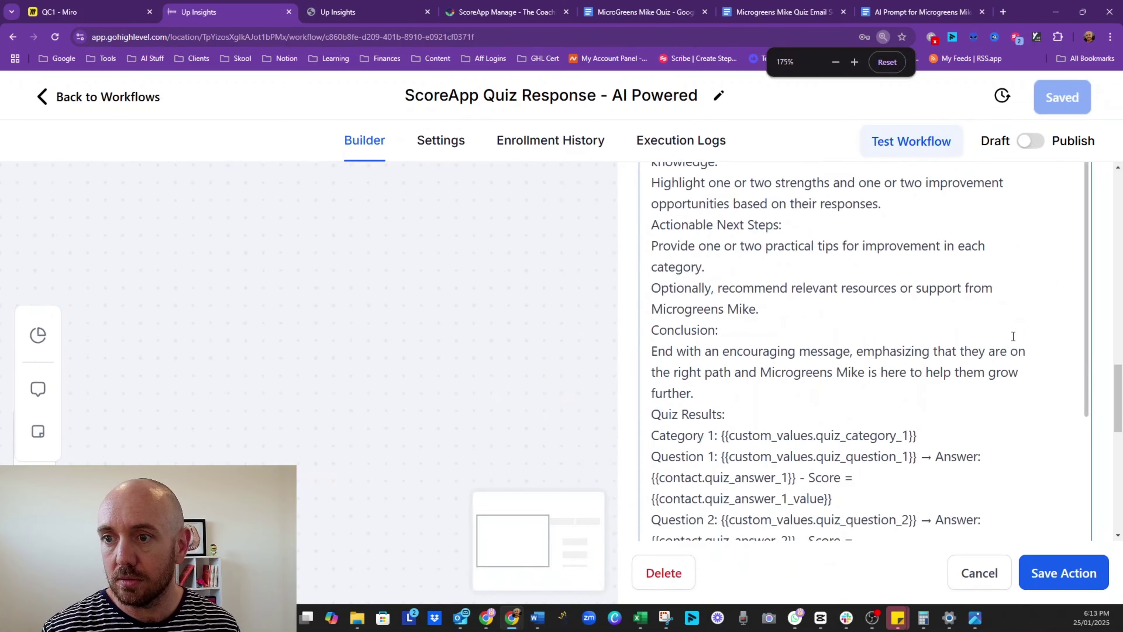
{"action": "key", "text": "ctrl+plus"}
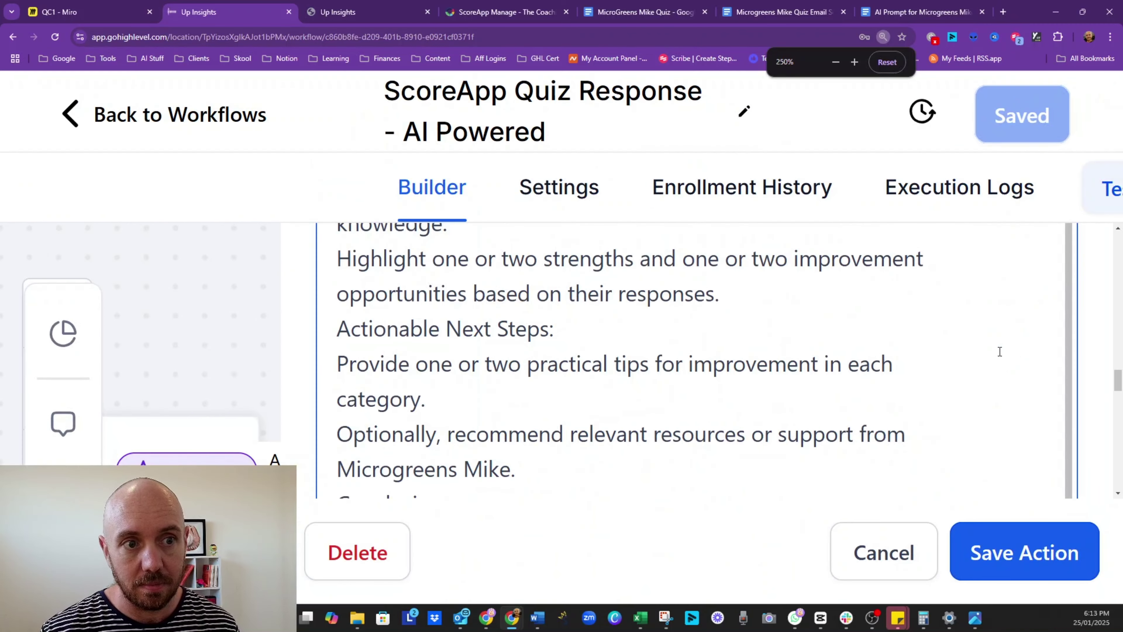
{"action": "key", "text": "ctrl+minus"}
{"action": "scroll", "coordinate": [918, 380], "scroll_direction": "up", "scroll_amount": 10}
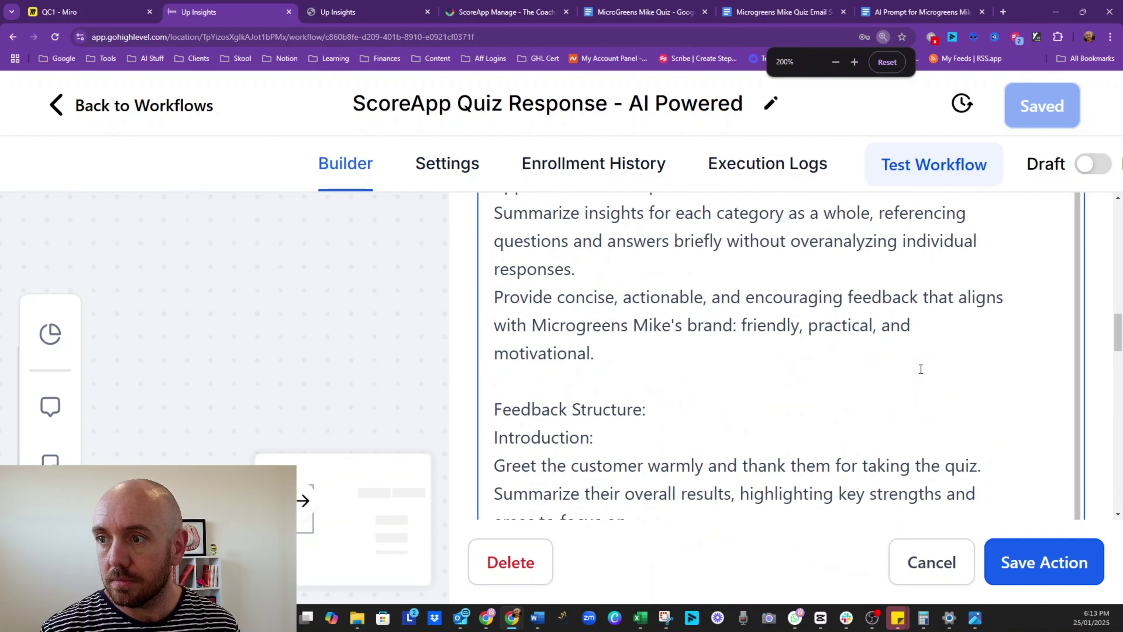
{"action": "scroll", "coordinate": [850, 389], "scroll_direction": "down", "scroll_amount": 4}
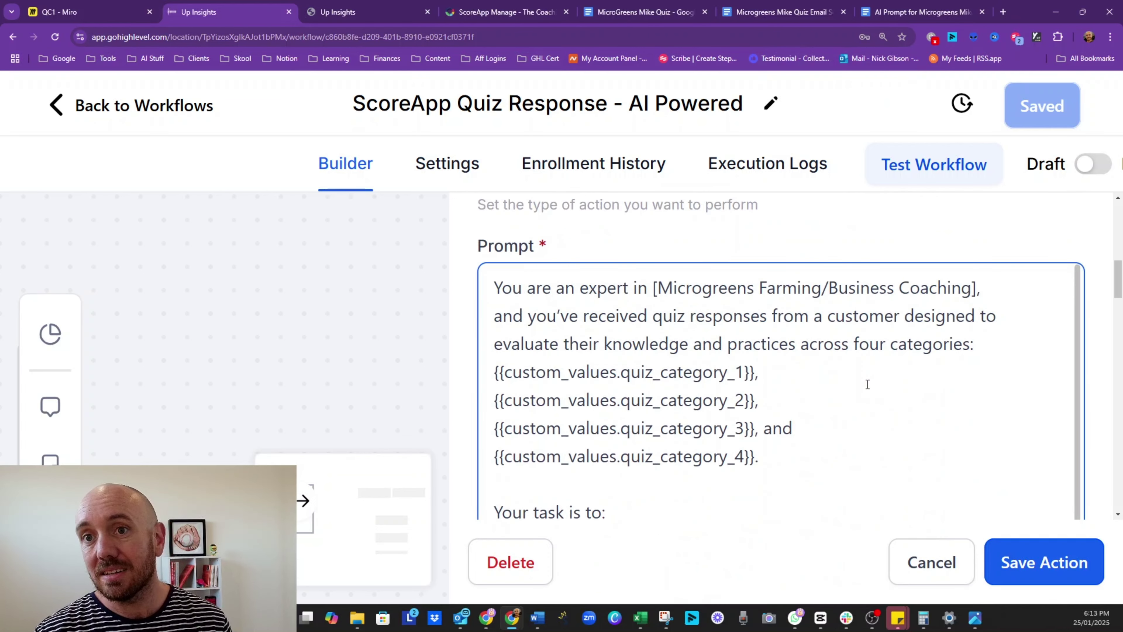
{"action": "scroll", "coordinate": [879, 393], "scroll_direction": "down", "scroll_amount": 1}
{"action": "scroll", "coordinate": [879, 393], "scroll_direction": "up", "scroll_amount": 1}
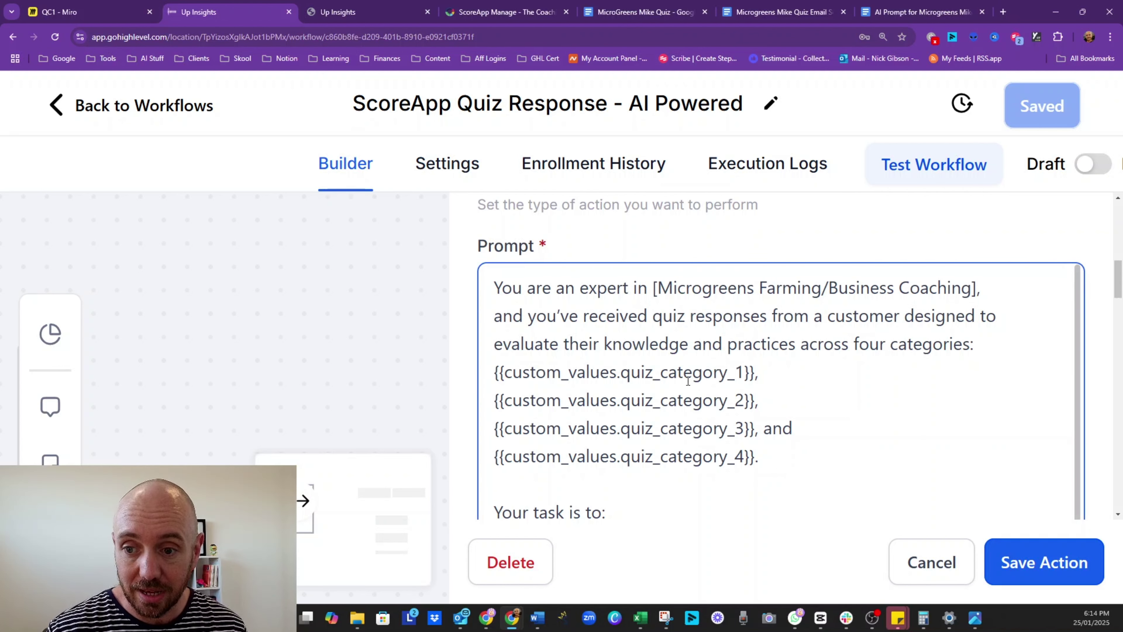
Read the prompt's task instructions and its Feedback Structure section through Category Feedback.
{"action": "scroll", "coordinate": [691, 381], "scroll_direction": "down", "scroll_amount": 3}
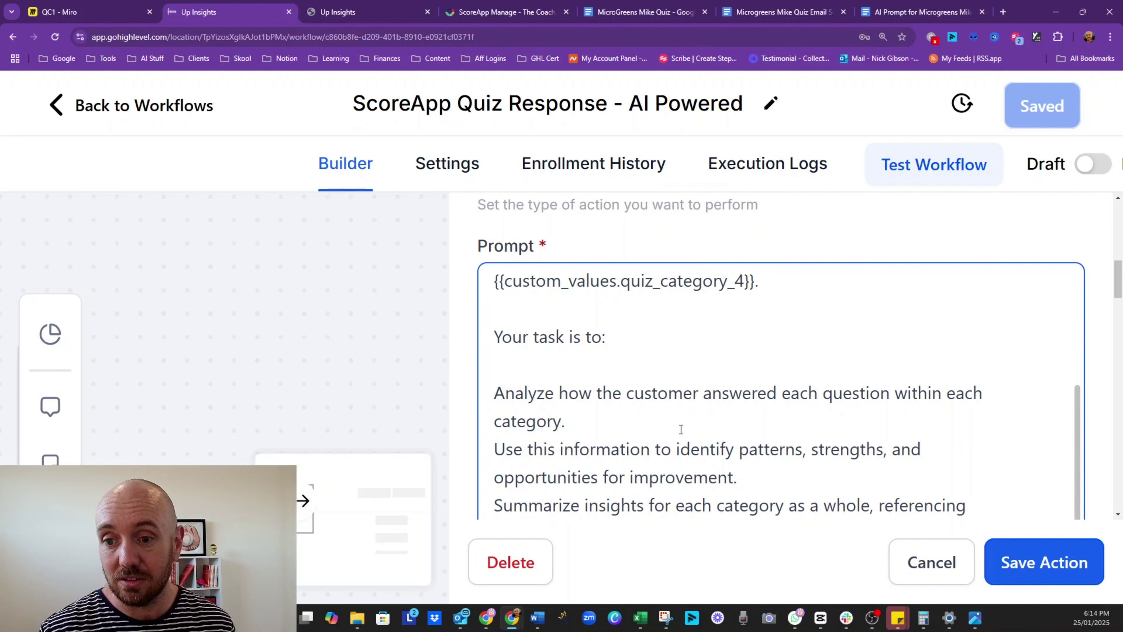
{"action": "scroll", "coordinate": [681, 429], "scroll_direction": "down", "scroll_amount": 3}
{"action": "scroll", "coordinate": [619, 391], "scroll_direction": "down", "scroll_amount": 1}
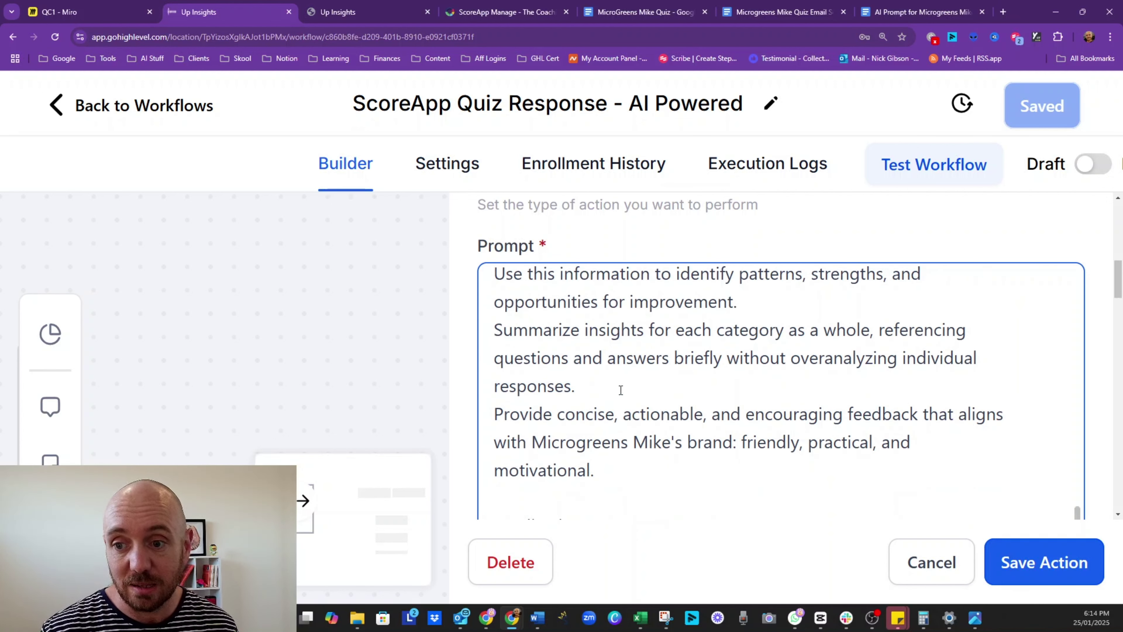
{"action": "scroll", "coordinate": [692, 416], "scroll_direction": "down", "scroll_amount": 2}
{"action": "scroll", "coordinate": [693, 417], "scroll_direction": "down", "scroll_amount": 2}
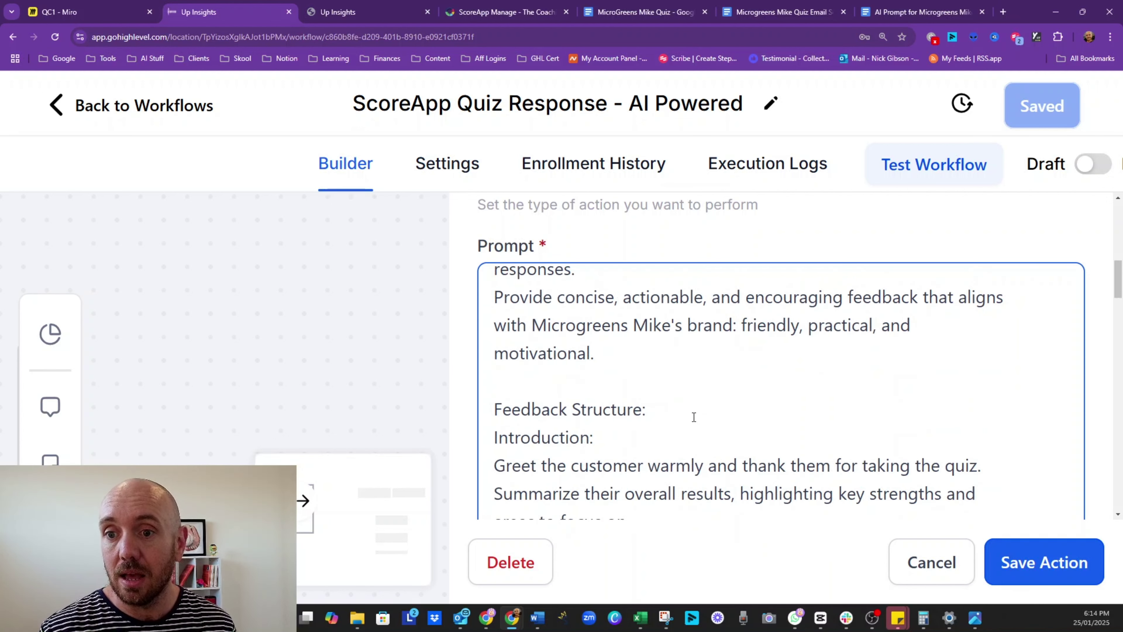
{"action": "scroll", "coordinate": [714, 361], "scroll_direction": "down", "scroll_amount": 2}
{"action": "scroll", "coordinate": [714, 361], "scroll_direction": "down", "scroll_amount": 3}
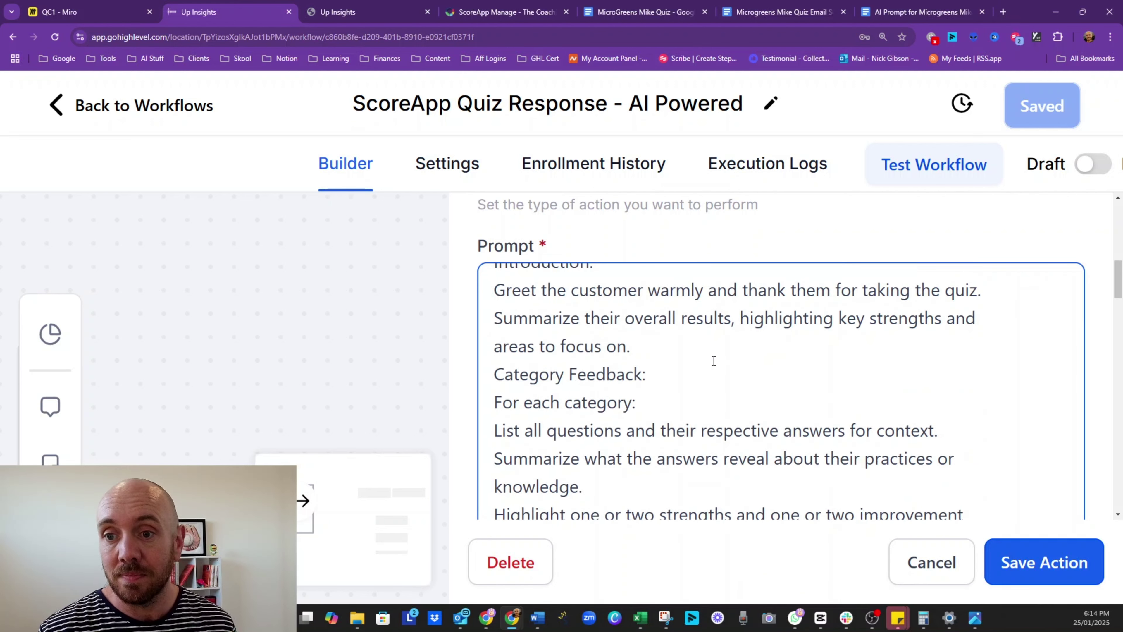
{"action": "scroll", "coordinate": [599, 332], "scroll_direction": "down", "scroll_amount": 3}
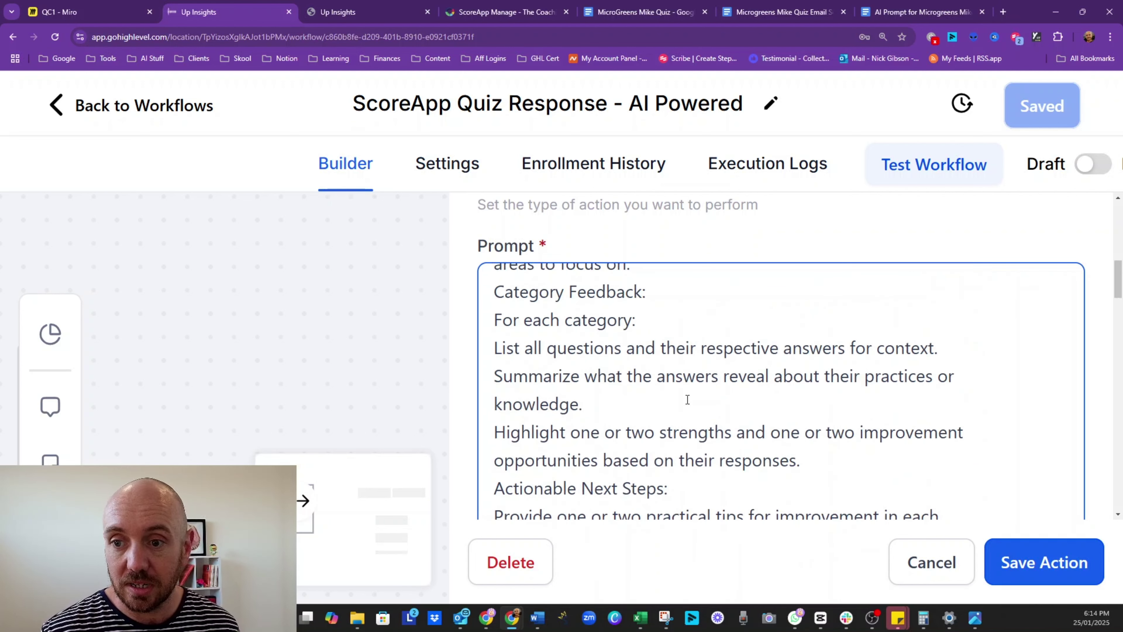
Review the Quiz Results part of the prompt, with its category, question, answer and score placeholders from Category 1 to Category 4.
{"action": "scroll", "coordinate": [687, 398], "scroll_direction": "down", "scroll_amount": 6}
{"action": "scroll", "coordinate": [771, 341], "scroll_direction": "down", "scroll_amount": 4}
{"action": "scroll", "coordinate": [691, 333], "scroll_direction": "up", "scroll_amount": 2}
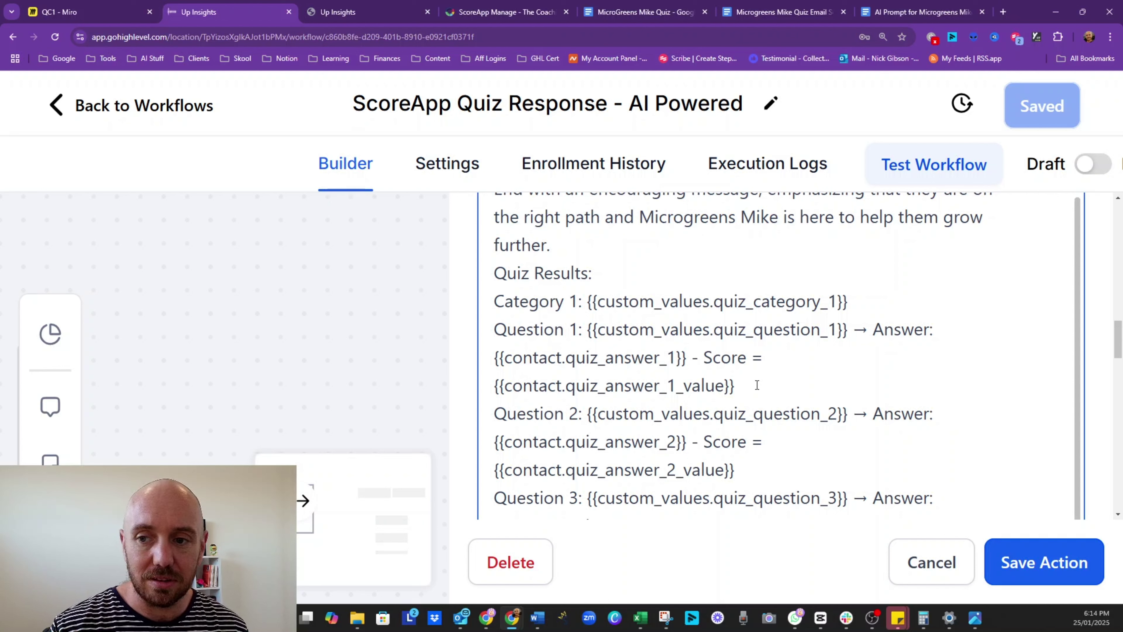
{"action": "scroll", "coordinate": [747, 376], "scroll_direction": "down", "scroll_amount": 1}
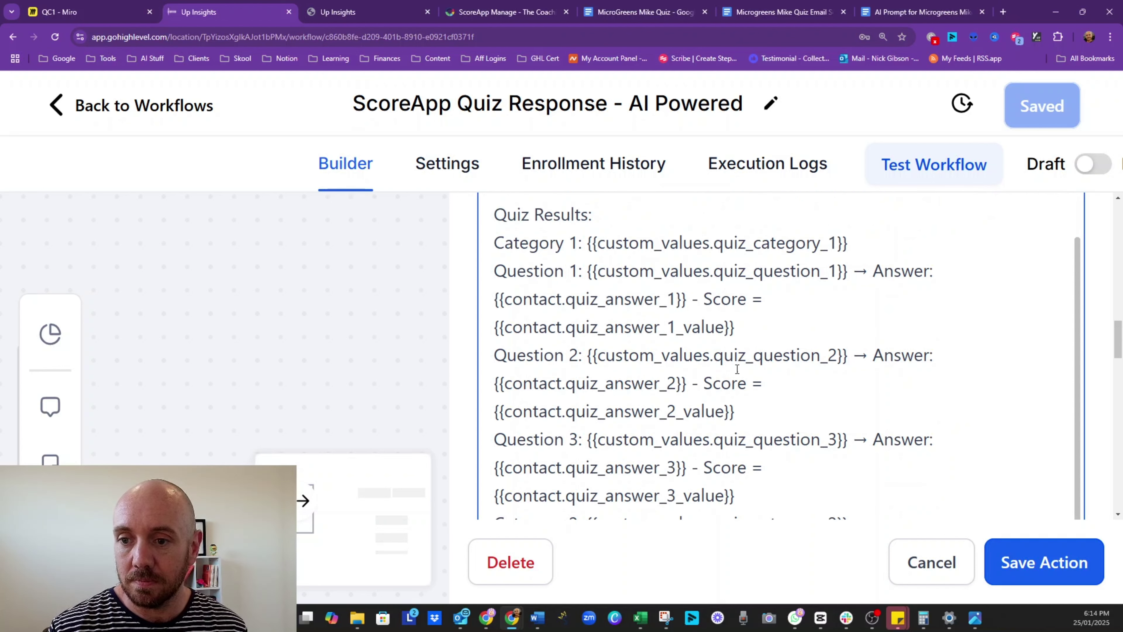
{"action": "scroll", "coordinate": [737, 369], "scroll_direction": "down", "scroll_amount": 15}
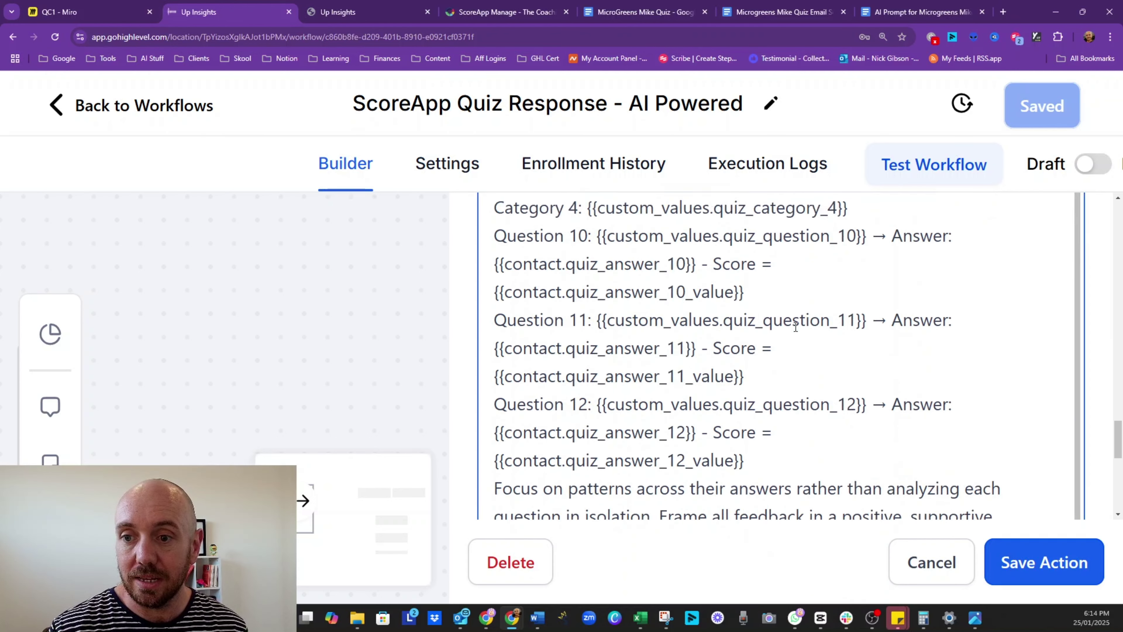
{"action": "scroll", "coordinate": [795, 326], "scroll_direction": "down", "scroll_amount": 3}
{"action": "scroll", "coordinate": [803, 383], "scroll_direction": "down", "scroll_amount": 6}
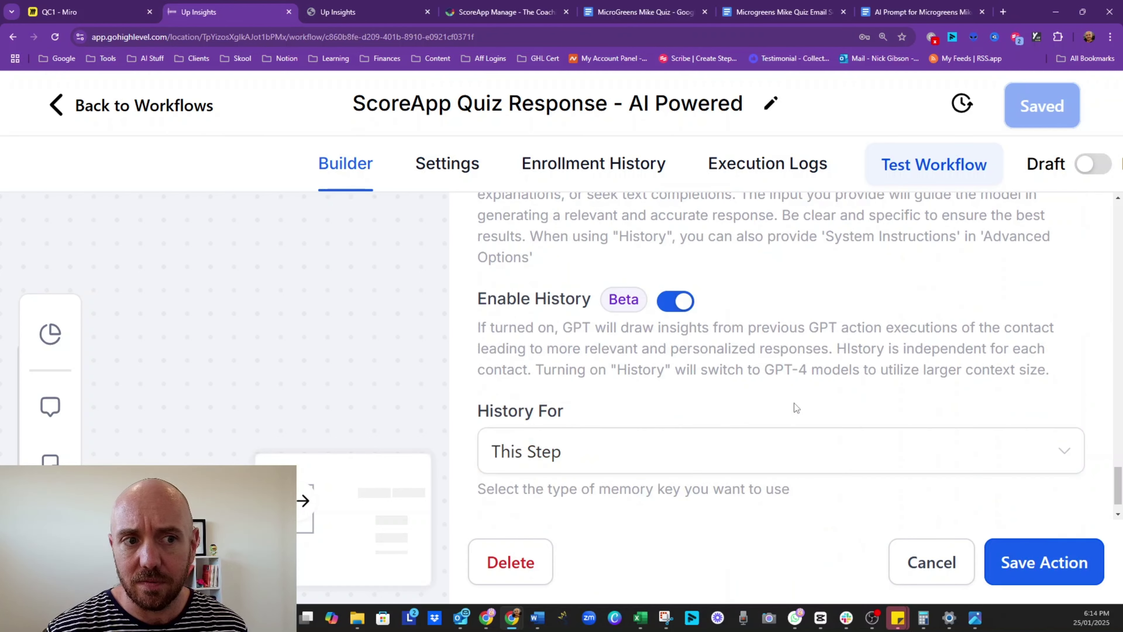
Check the Enable History setting and expand Advanced Options to inspect the Temperature and System Instructions.
{"action": "scroll", "coordinate": [793, 416], "scroll_direction": "down", "scroll_amount": 1}
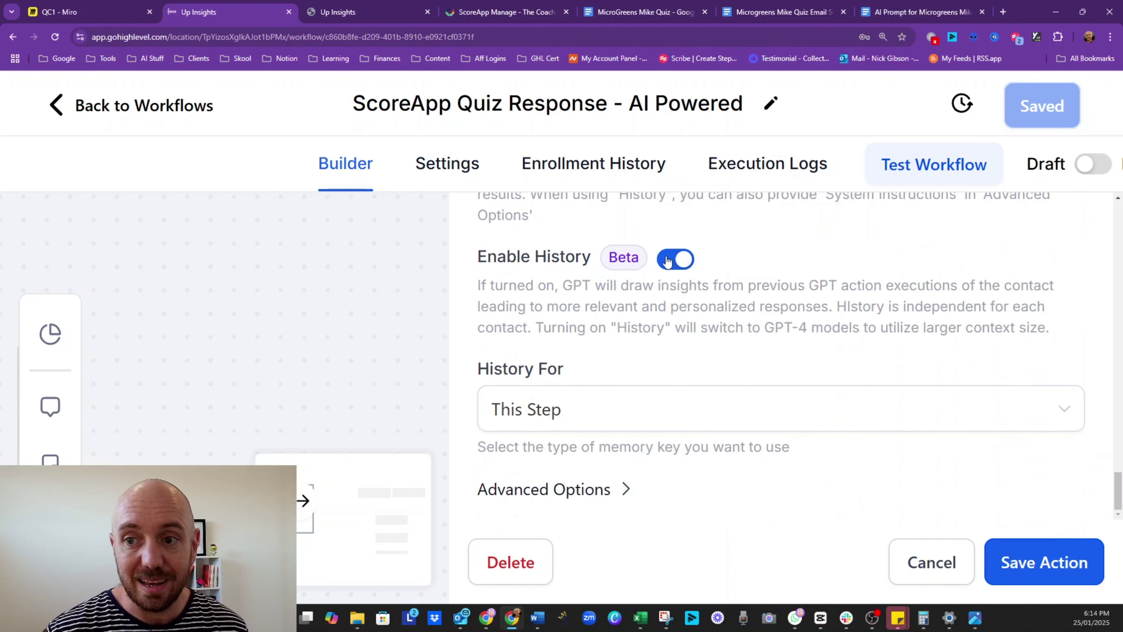
{"action": "left_click", "coordinate": [625, 489]}
{"action": "scroll", "coordinate": [721, 345], "scroll_direction": "down", "scroll_amount": 5}
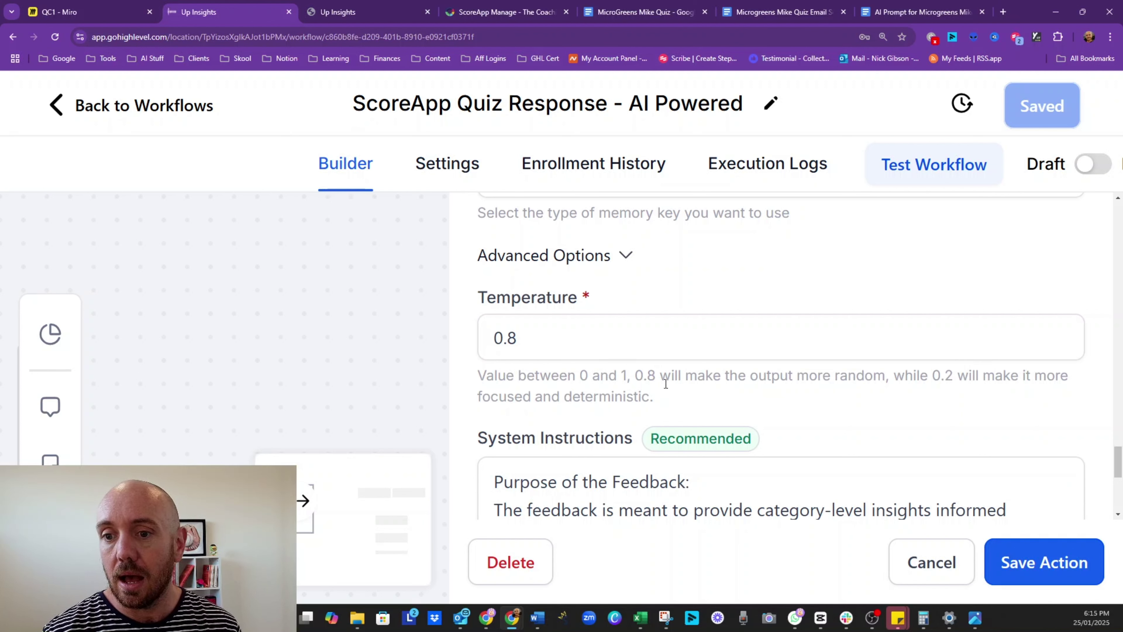
{"action": "scroll", "coordinate": [760, 376], "scroll_direction": "down", "scroll_amount": 5}
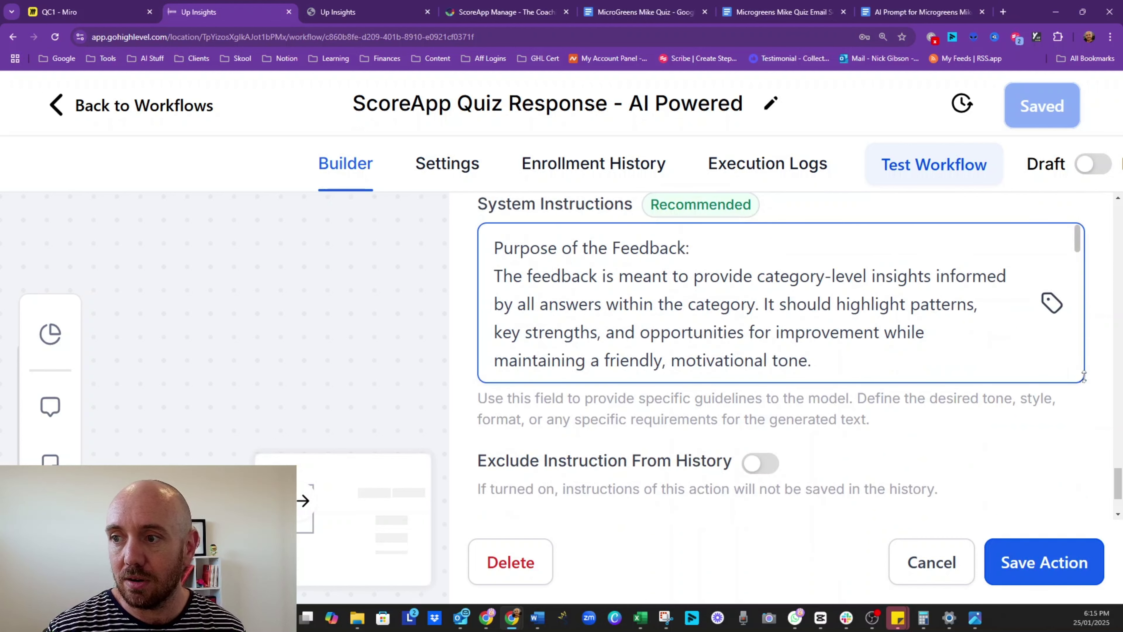
Enlarge the System Instructions box and read it from the feedback purpose through the tone, structure and sign-off rules.
{"action": "left_click_drag", "start_coordinate": [1084, 380], "coordinate": [1083, 519]}
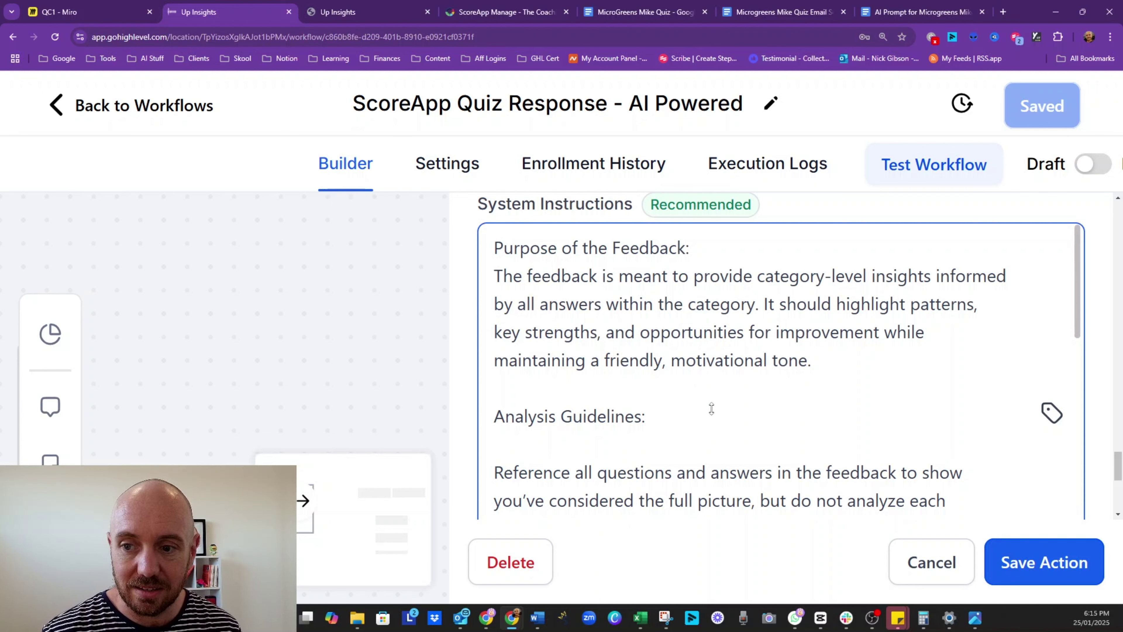
{"action": "scroll", "coordinate": [712, 409], "scroll_direction": "down", "scroll_amount": 1}
{"action": "scroll", "coordinate": [722, 402], "scroll_direction": "down", "scroll_amount": 1}
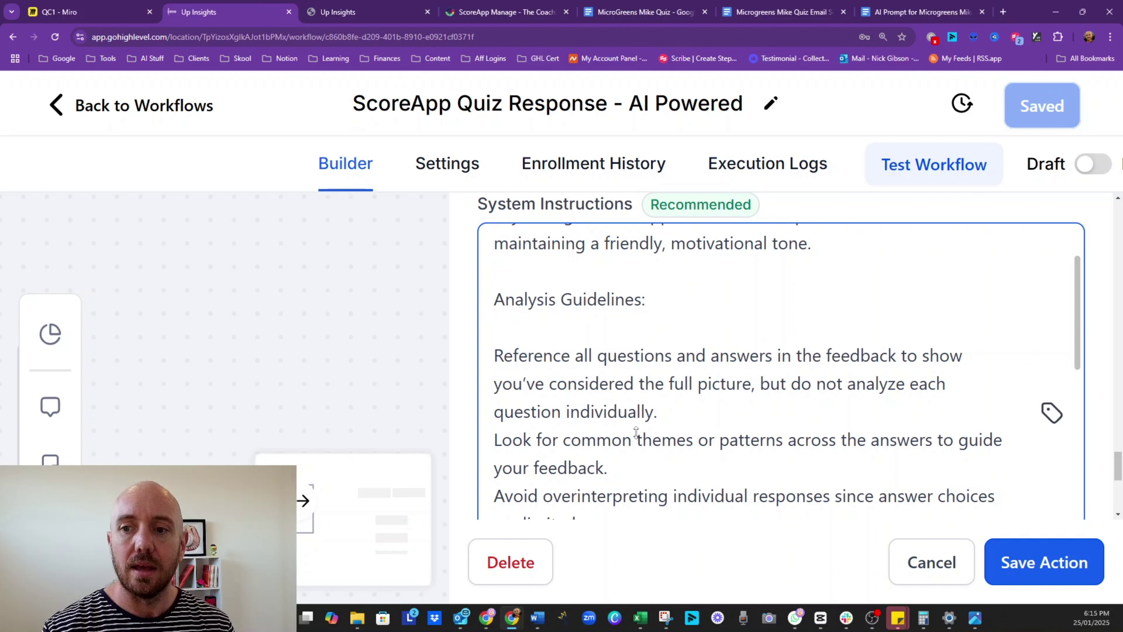
{"action": "scroll", "coordinate": [629, 386], "scroll_direction": "down", "scroll_amount": 5}
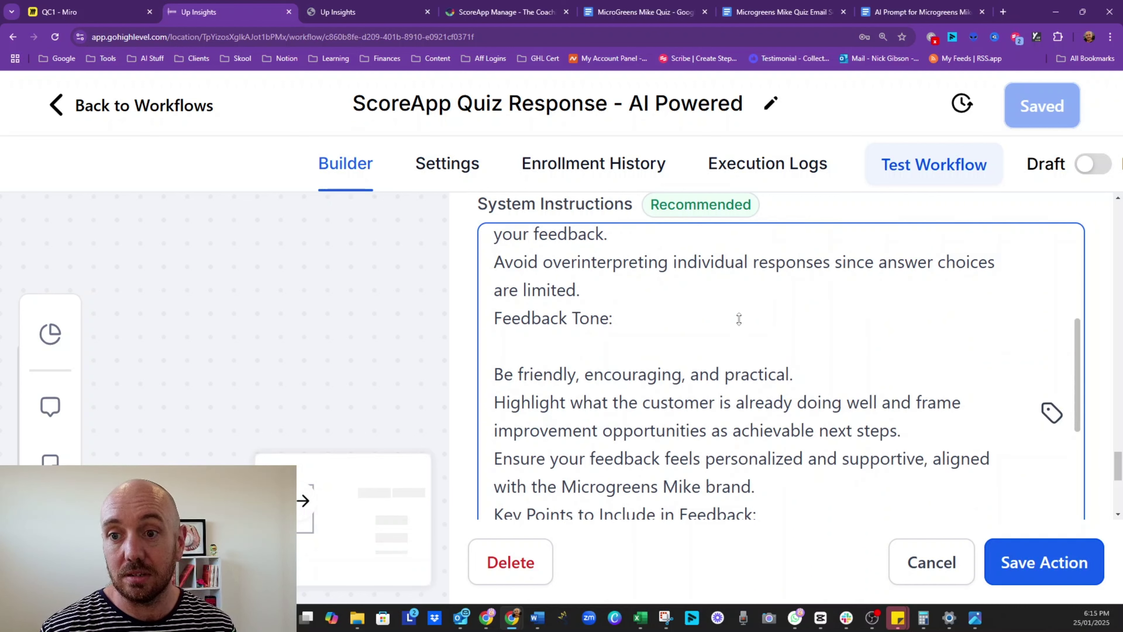
{"action": "scroll", "coordinate": [739, 318], "scroll_direction": "down", "scroll_amount": 10}
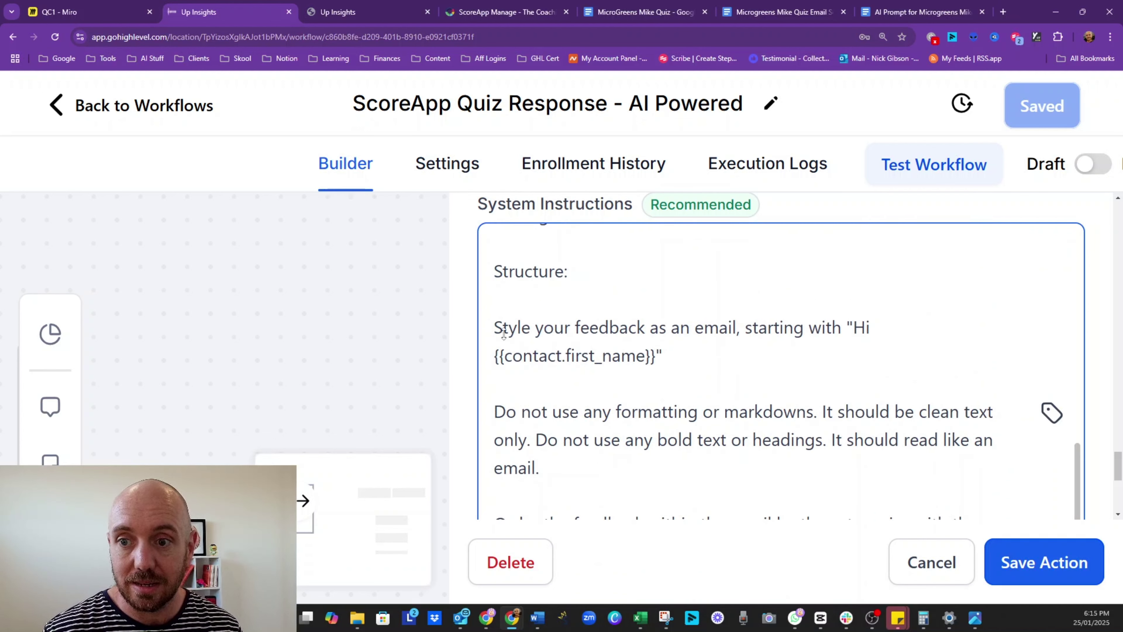
{"action": "scroll", "coordinate": [536, 366], "scroll_direction": "down", "scroll_amount": 1}
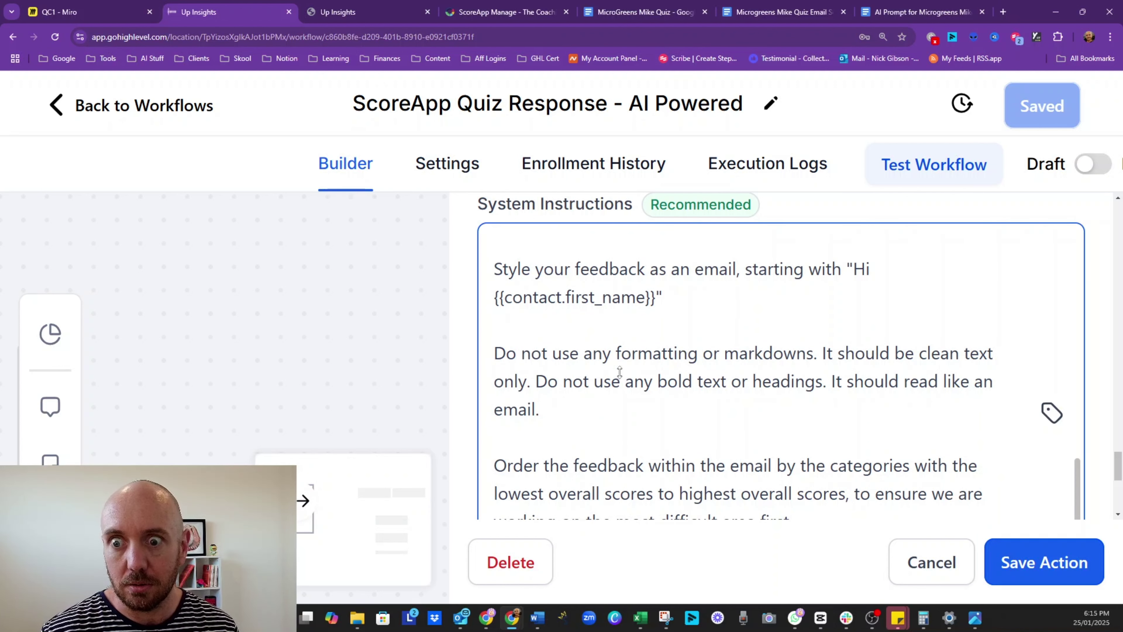
{"action": "scroll", "coordinate": [620, 373], "scroll_direction": "down", "scroll_amount": 2}
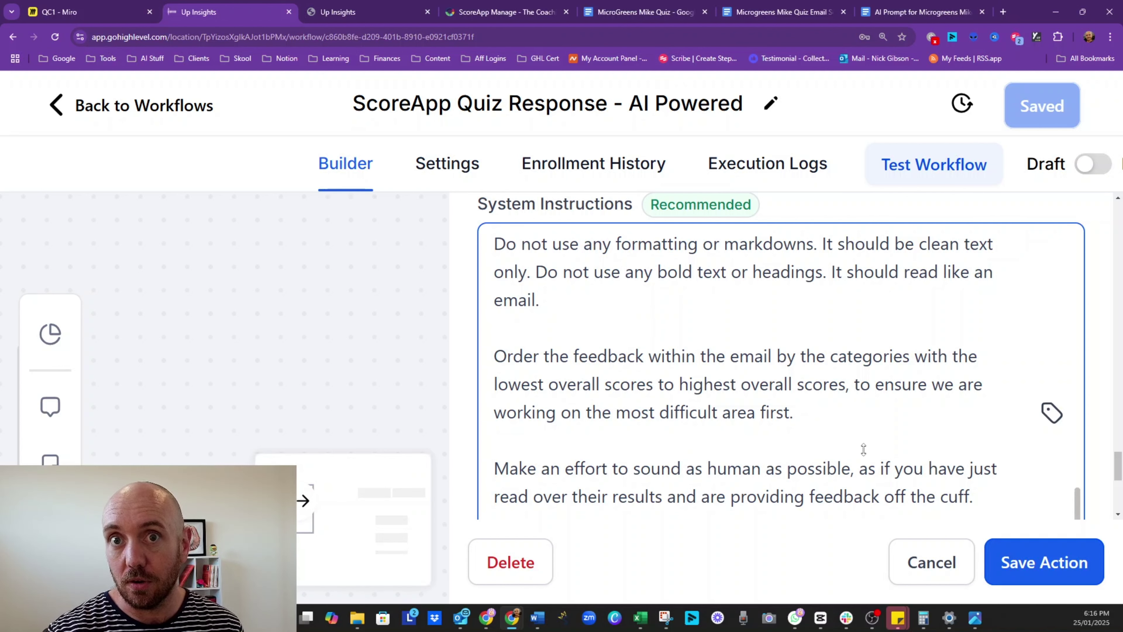
{"action": "scroll", "coordinate": [552, 415], "scroll_direction": "down", "scroll_amount": 1}
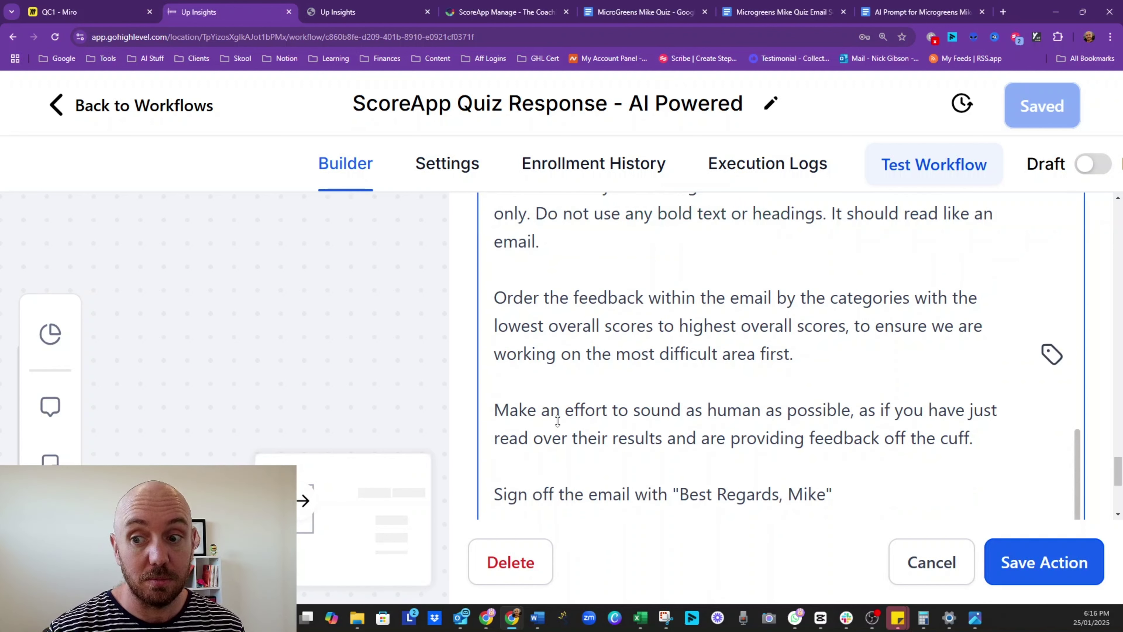
{"action": "scroll", "coordinate": [632, 448], "scroll_direction": "down", "scroll_amount": 2}
{"action": "scroll", "coordinate": [631, 448], "scroll_direction": "down", "scroll_amount": 1}
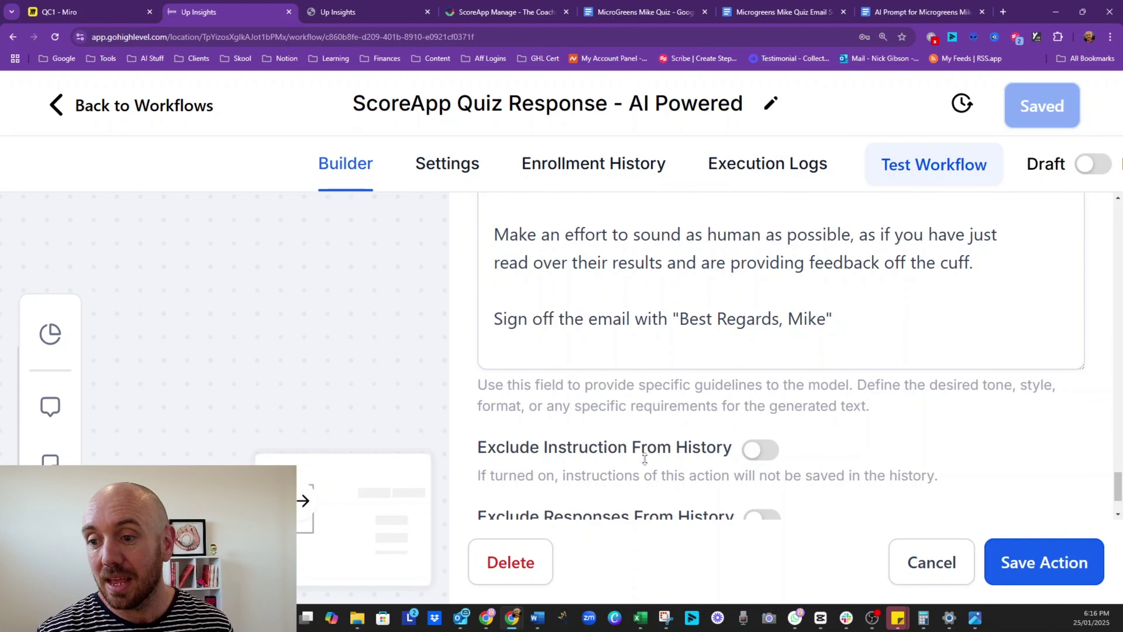
Switch to the Quiz Results email in Outlook, float its window over the workflow and enlarge the message text.
{"action": "mouse_move", "coordinate": [512, 618]}
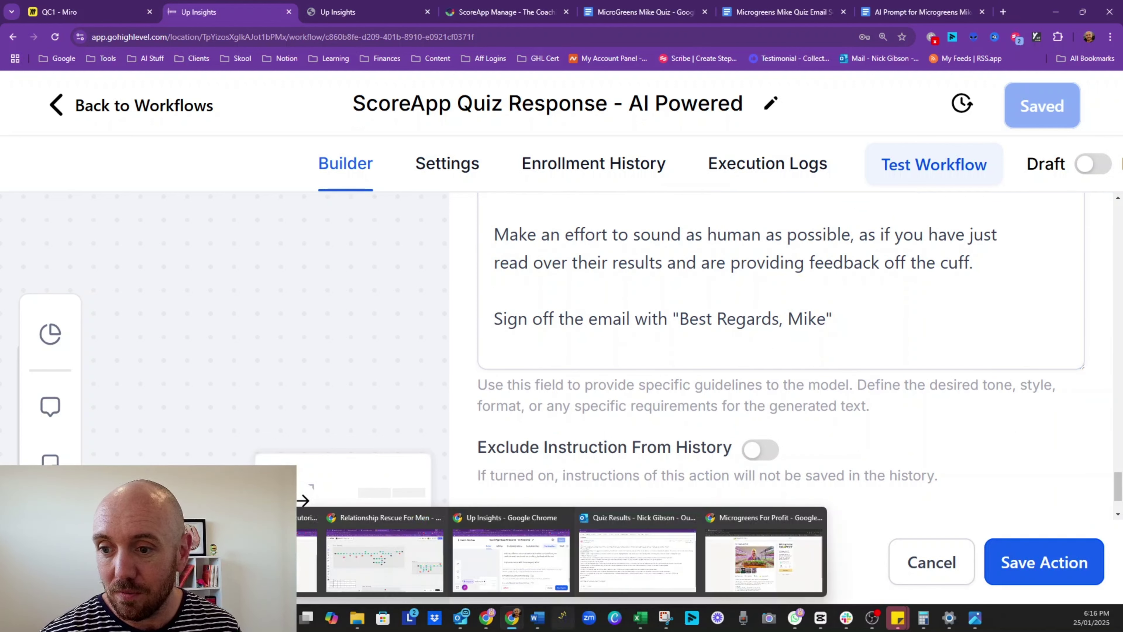
{"action": "left_click", "coordinate": [670, 573]}
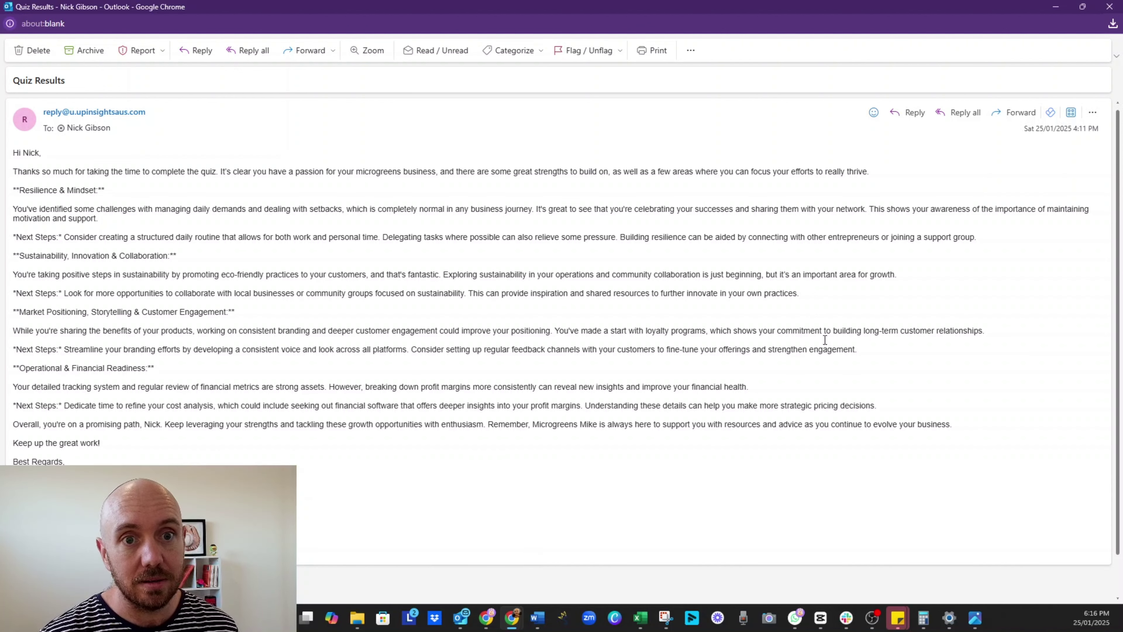
{"action": "left_click", "coordinate": [1082, 7]}
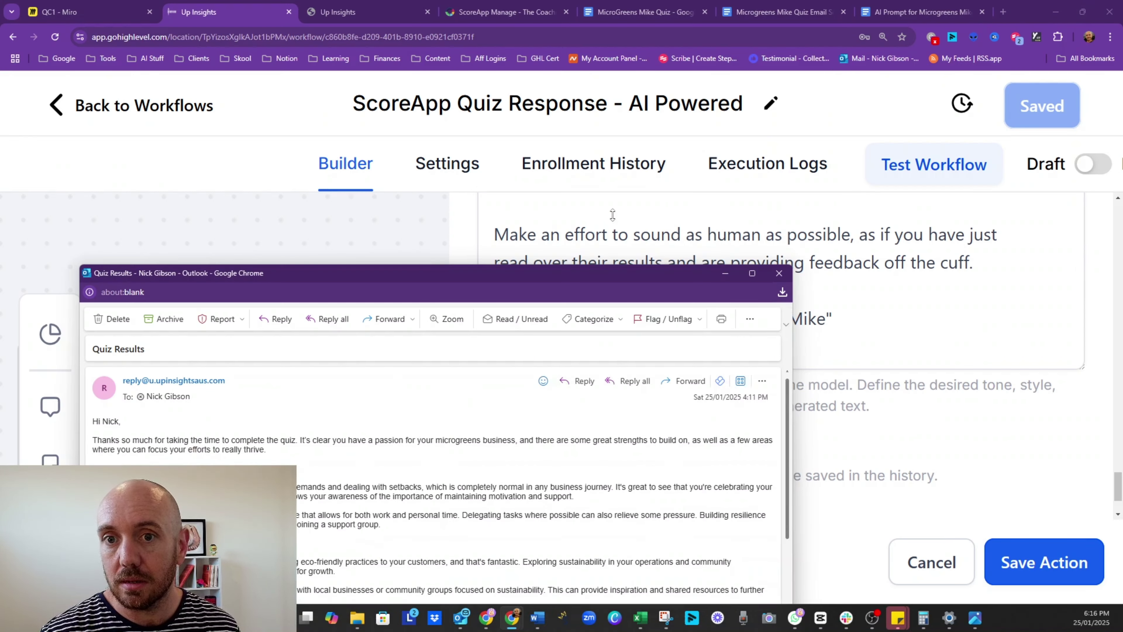
{"action": "left_click_drag", "start_coordinate": [606, 275], "coordinate": [861, 44]}
{"action": "scroll", "coordinate": [786, 306], "scroll_direction": "up", "scroll_amount": 5}
{"action": "scroll", "coordinate": [787, 305], "scroll_direction": "up", "scroll_amount": 2}
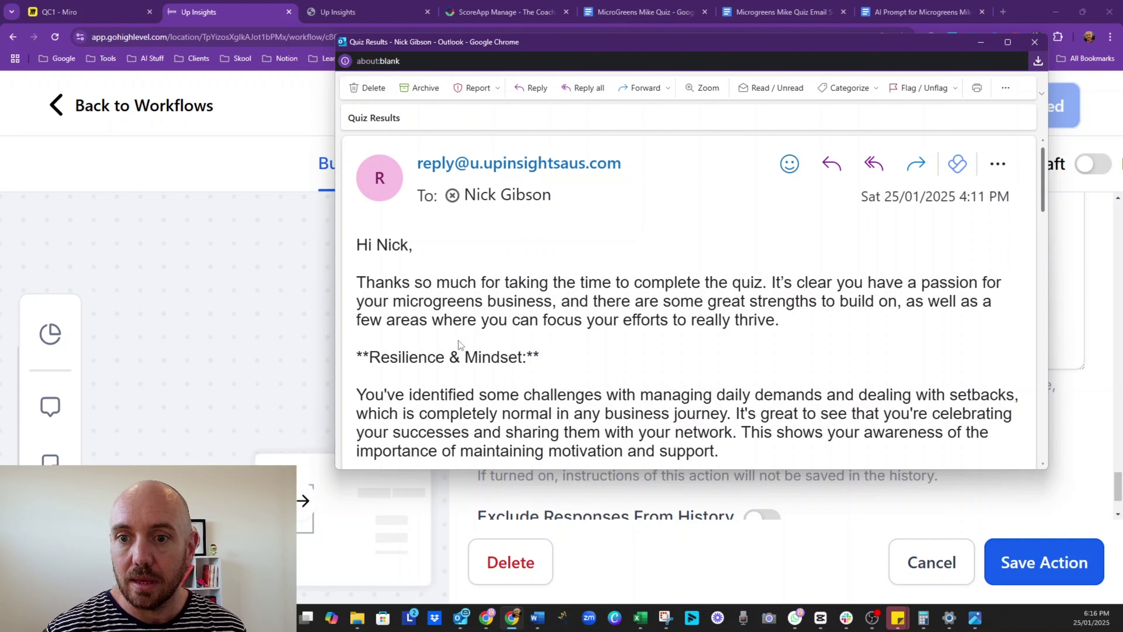
Highlight the Resilience & Mindset sentence about celebrating successes and sharing them with your network in the Quiz Results email.
{"action": "scroll", "coordinate": [403, 347], "scroll_direction": "down", "scroll_amount": 1}
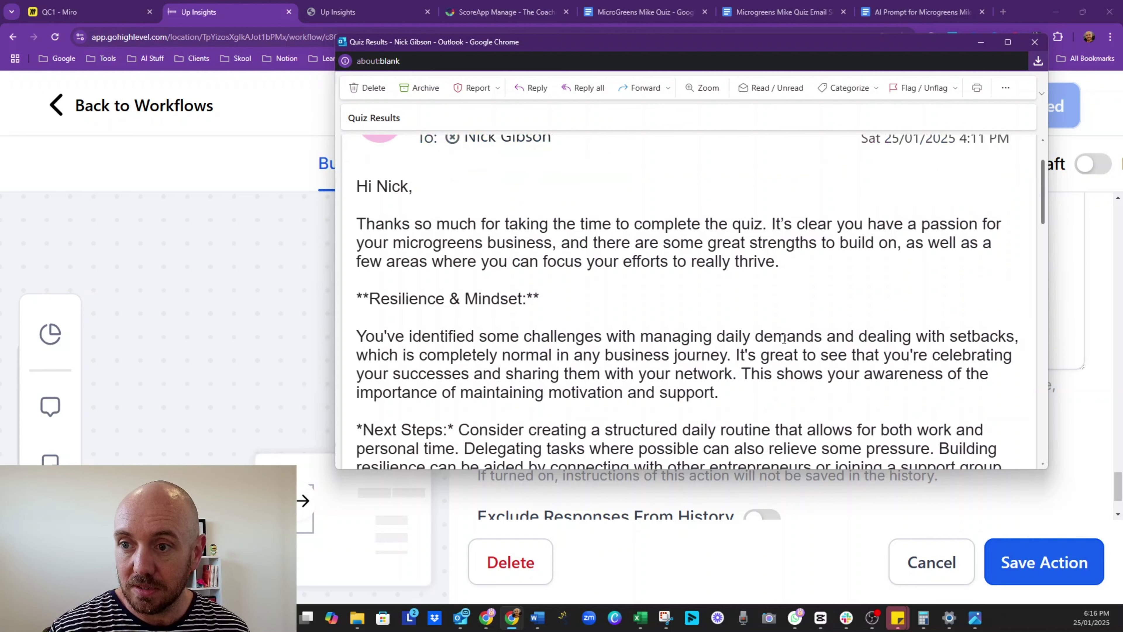
{"action": "left_click", "coordinate": [736, 356]}
{"action": "mouse_move", "coordinate": [737, 355]}
{"action": "left_mouse_down"}
{"action": "mouse_move", "coordinate": [742, 380]}
{"action": "mouse_move", "coordinate": [727, 384]}
{"action": "mouse_move", "coordinate": [733, 374]}
{"action": "left_mouse_up"}
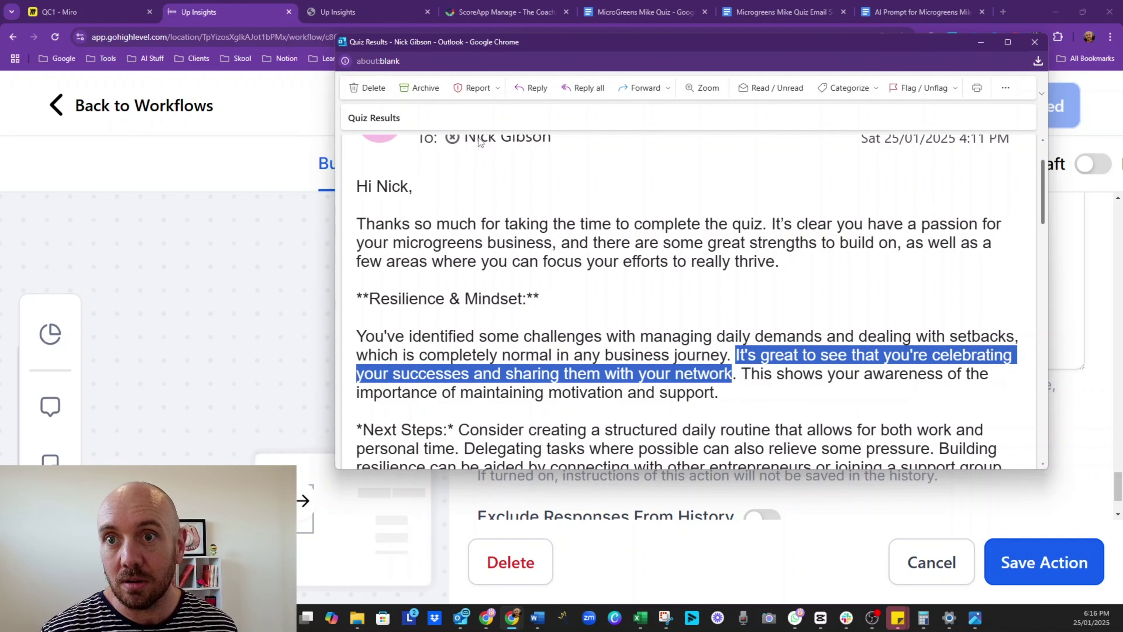
Switch to the MicroGreens Mike Quiz document and find the Resilience & Mindset section of the quiz questions.
{"action": "left_click", "coordinate": [647, 13]}
{"action": "scroll", "coordinate": [476, 352], "scroll_direction": "down", "scroll_amount": 15}
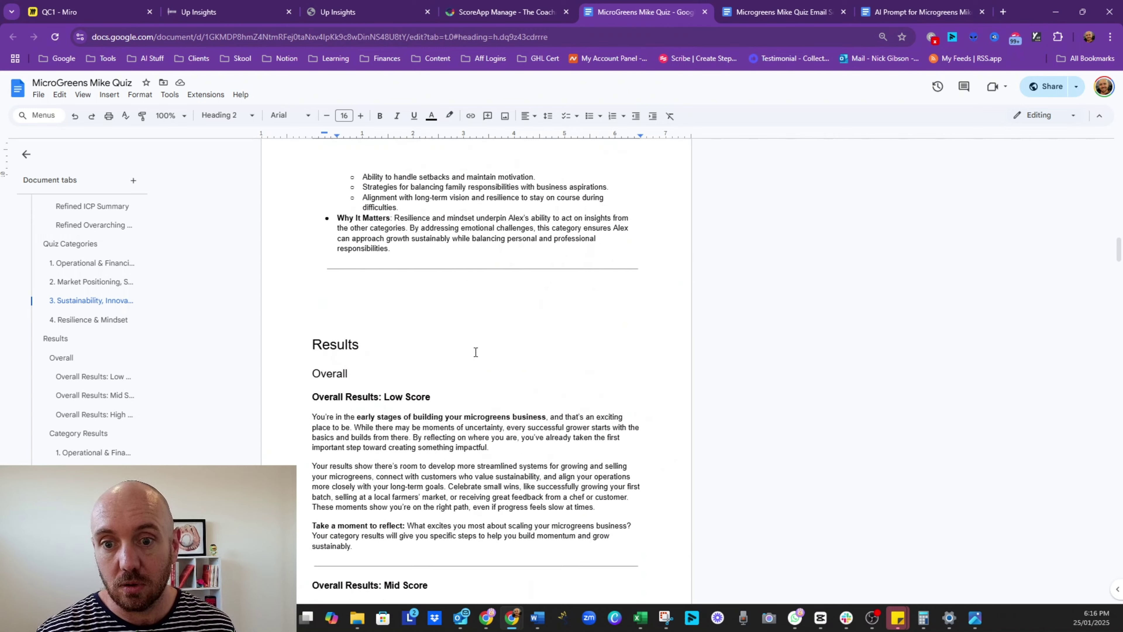
{"action": "scroll", "coordinate": [475, 352], "scroll_direction": "down", "scroll_amount": 20}
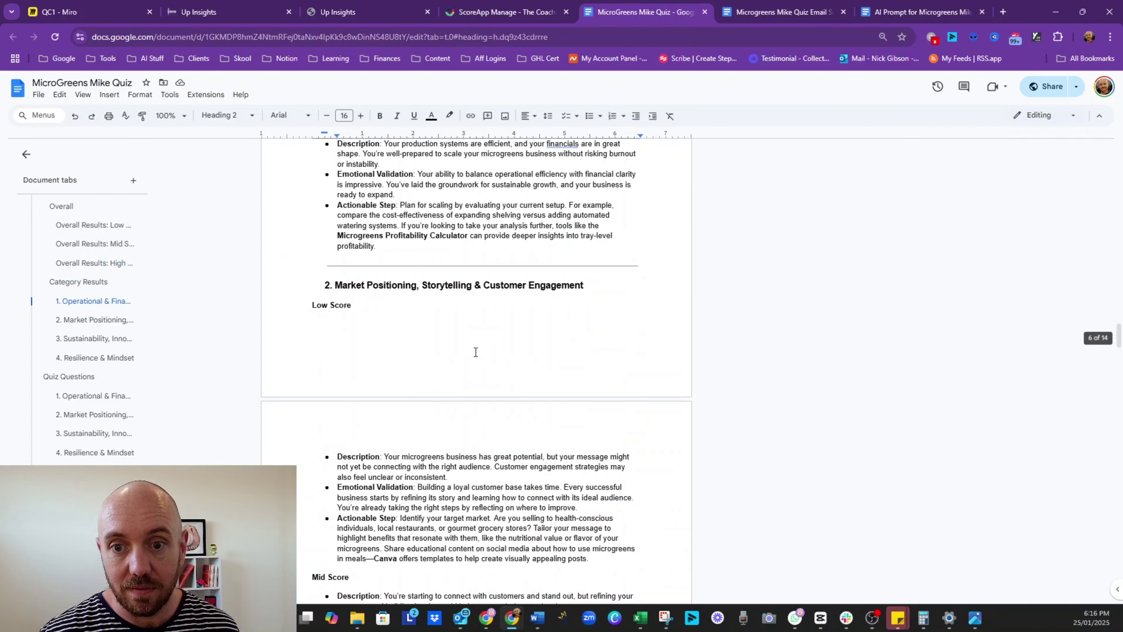
{"action": "scroll", "coordinate": [476, 351], "scroll_direction": "down", "scroll_amount": 20}
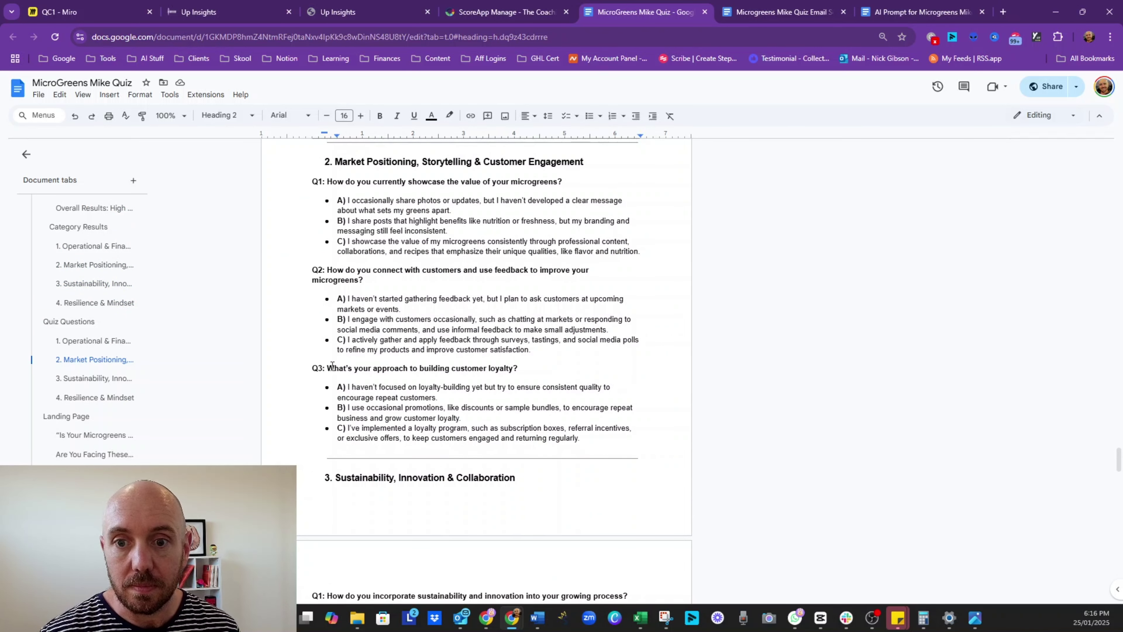
{"action": "scroll", "coordinate": [357, 378], "scroll_direction": "down", "scroll_amount": 9}
{"action": "scroll", "coordinate": [358, 379], "scroll_direction": "down", "scroll_amount": 8}
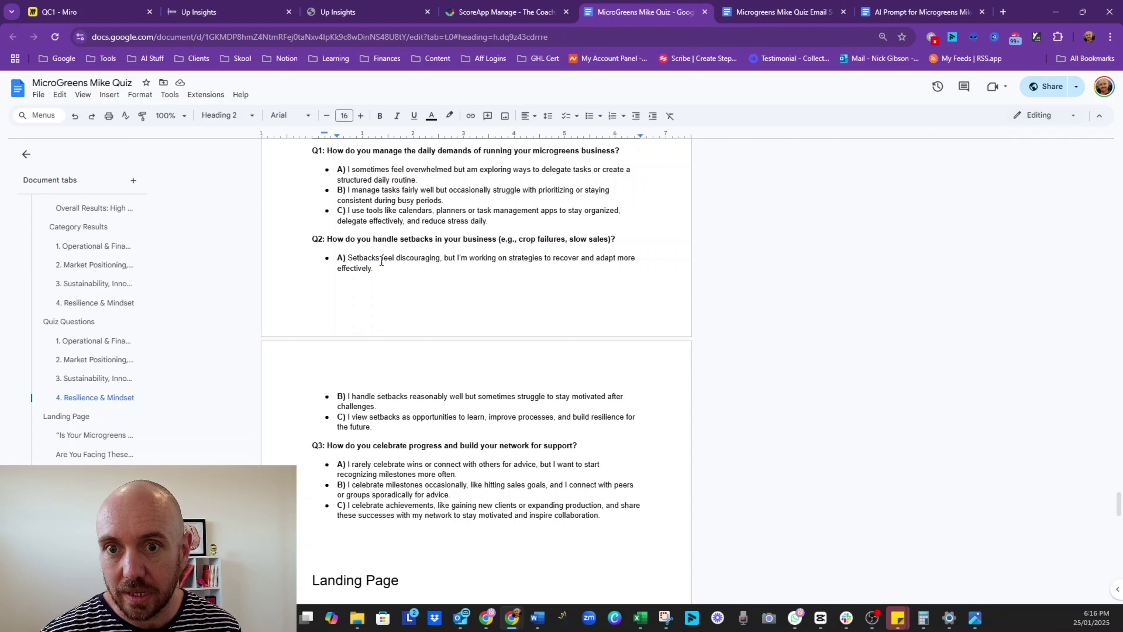
Highlight in turn answer A of Q1, answer A of Q2 and answer B of Q3 under Resilience & Mindset.
{"action": "left_click_drag", "start_coordinate": [352, 170], "coordinate": [531, 171]}
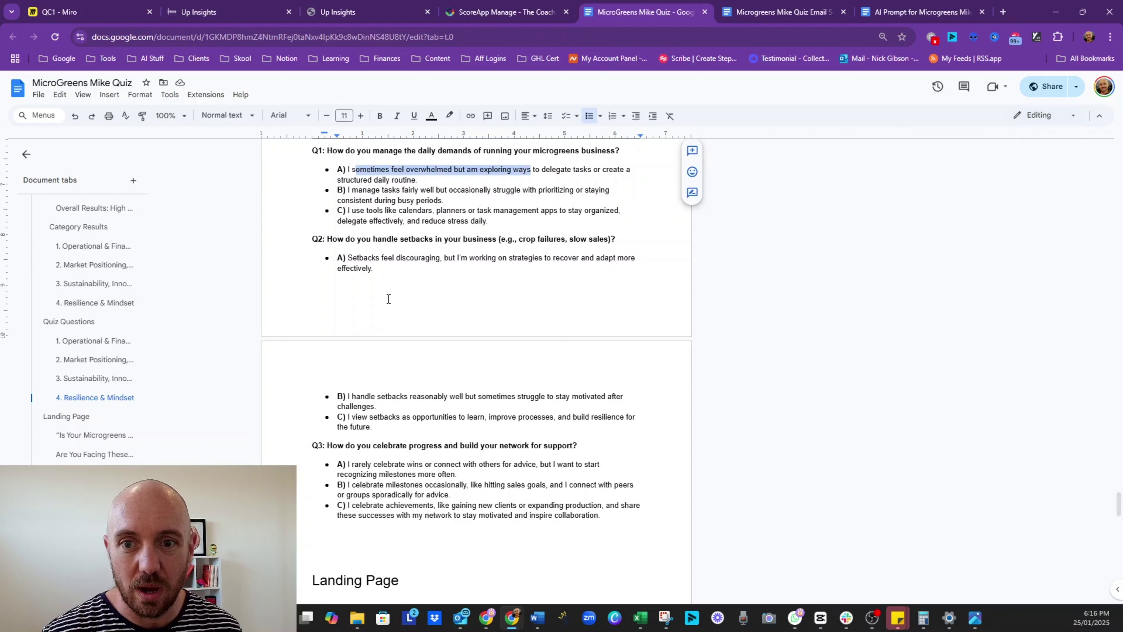
{"action": "left_click", "coordinate": [348, 252]}
{"action": "left_click_drag", "start_coordinate": [348, 252], "coordinate": [420, 280]}
{"action": "left_click", "coordinate": [422, 290]}
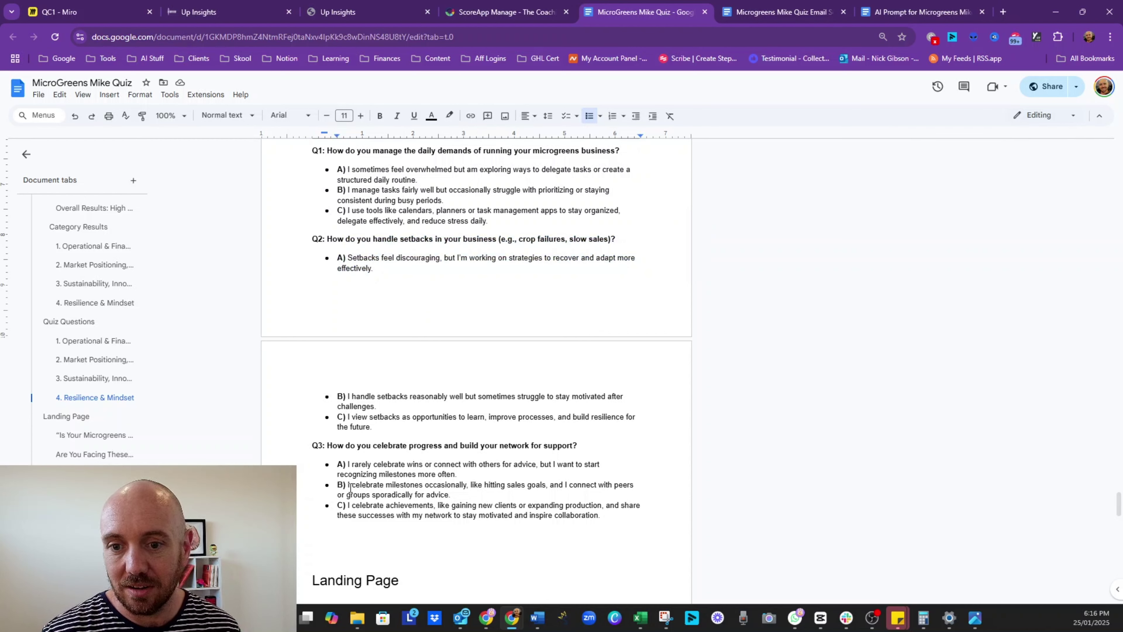
{"action": "left_click_drag", "start_coordinate": [351, 486], "coordinate": [473, 497]}
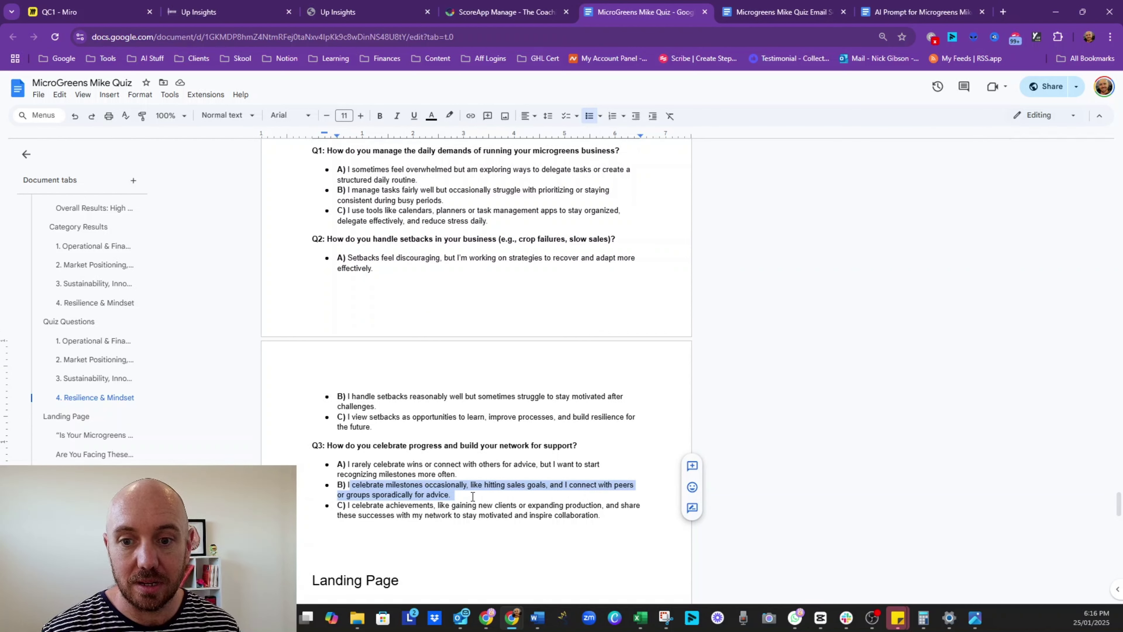
{"action": "left_click", "coordinate": [473, 496]}
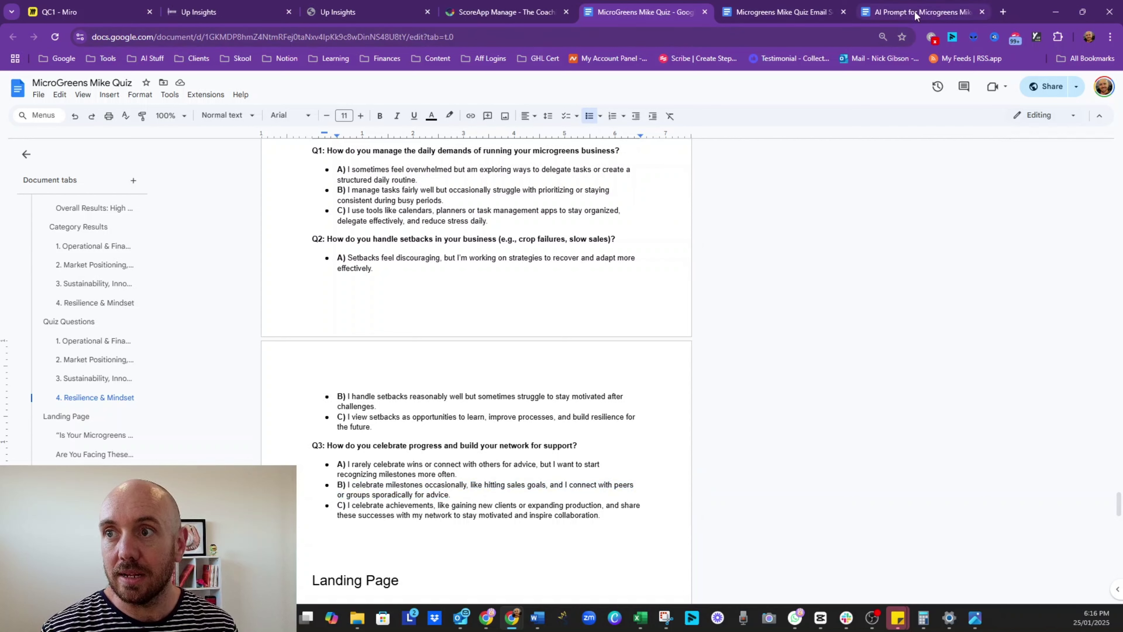
Return to the Quiz Results email and read on from Resilience & Mindset to the Market Positioning, Storytelling & Customer Engagement advice.
{"action": "mouse_move", "coordinate": [368, 14]}
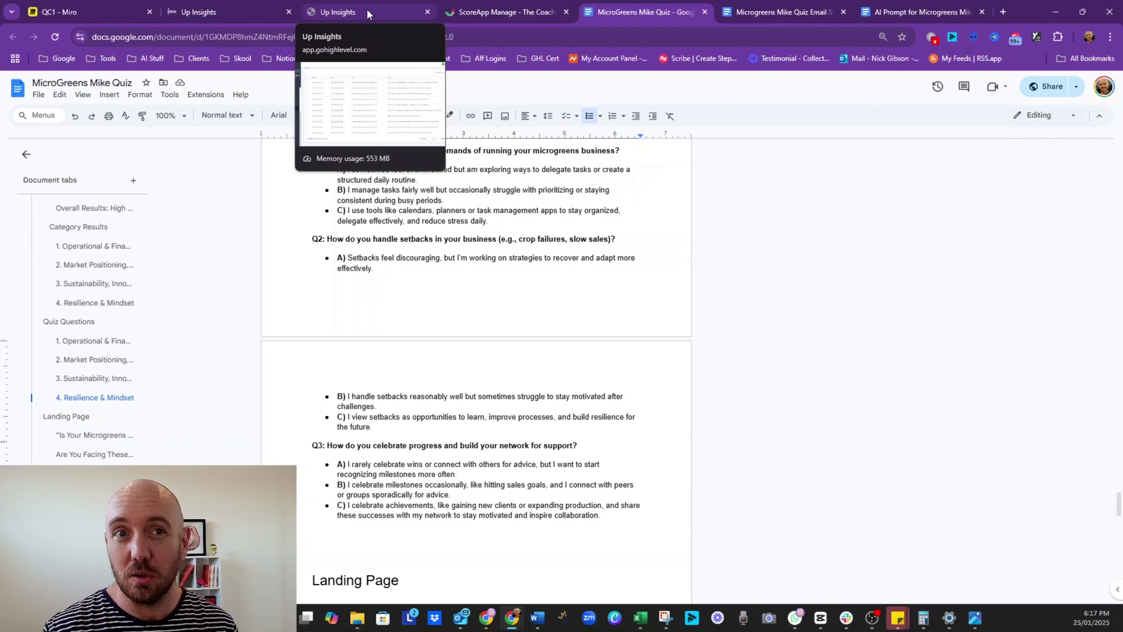
{"action": "key", "text": "alt+Tab"}
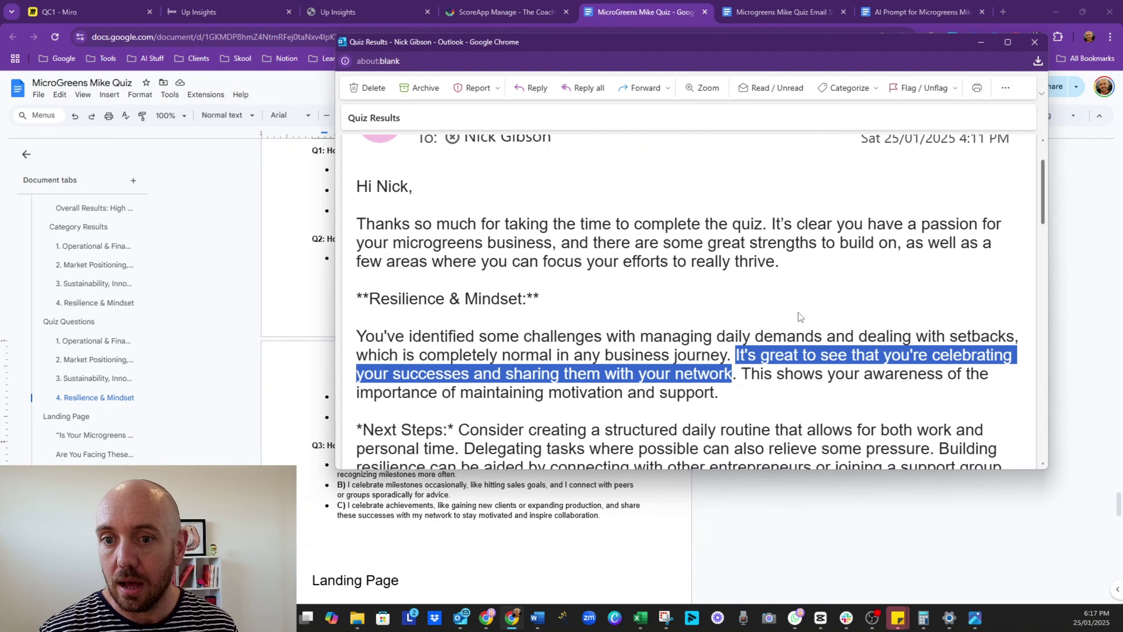
{"action": "left_click", "coordinate": [787, 389]}
{"action": "scroll", "coordinate": [646, 363], "scroll_direction": "down", "scroll_amount": 3}
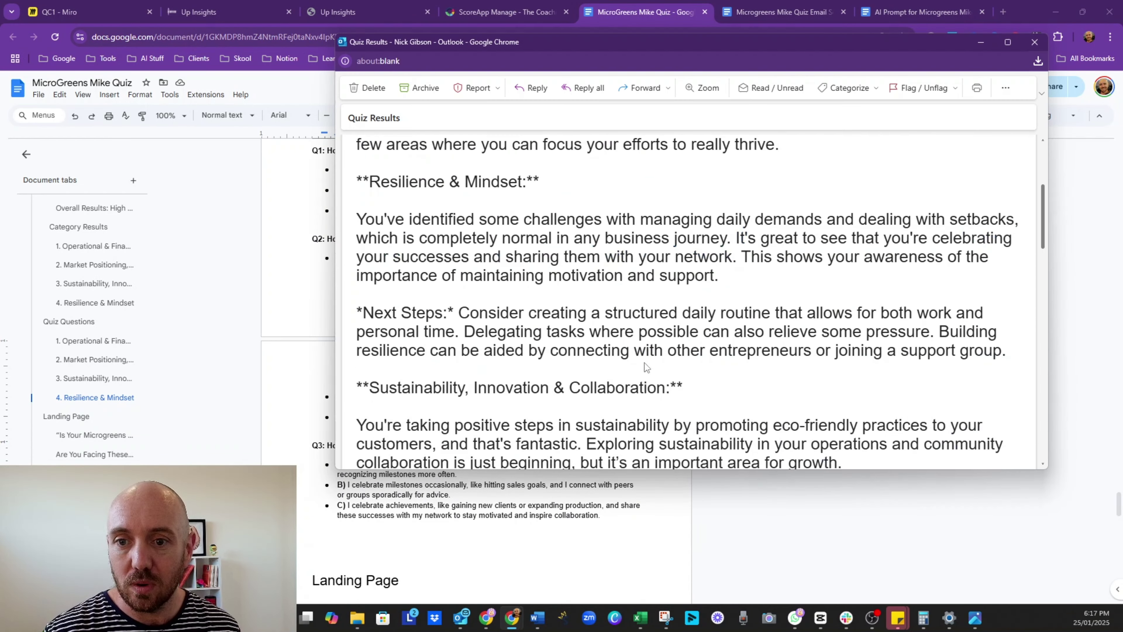
{"action": "scroll", "coordinate": [644, 362], "scroll_direction": "down", "scroll_amount": 7}
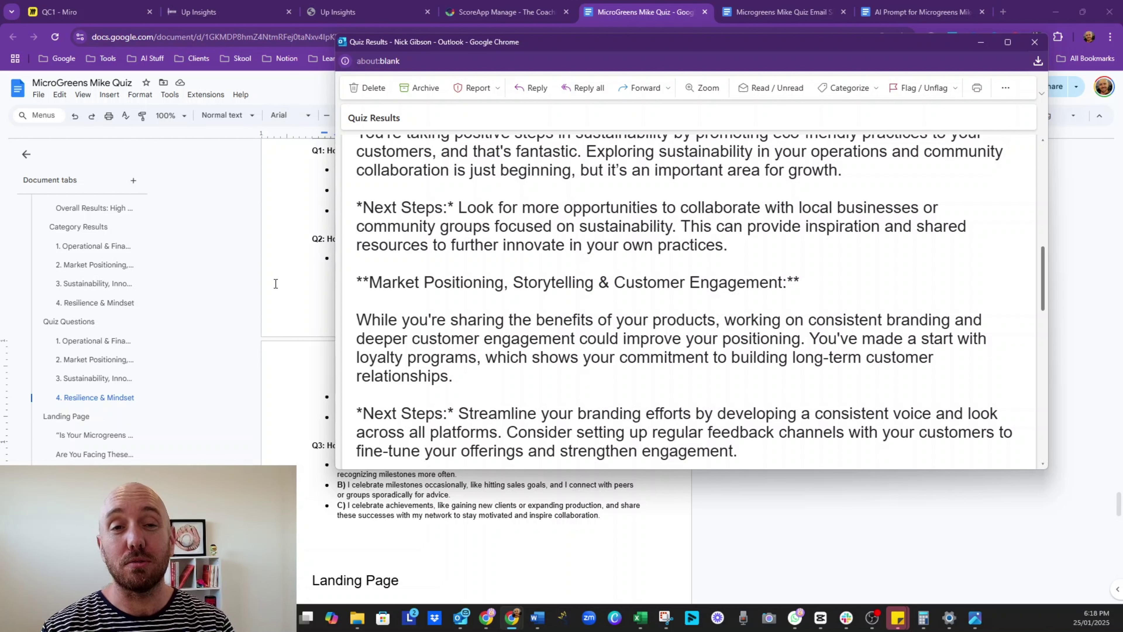
Switch to the QC1 Miro board and review the funnel from Content/Ad through the quiz and results page to the Quiz Outcome decision.
{"action": "left_click", "coordinate": [95, 13]}
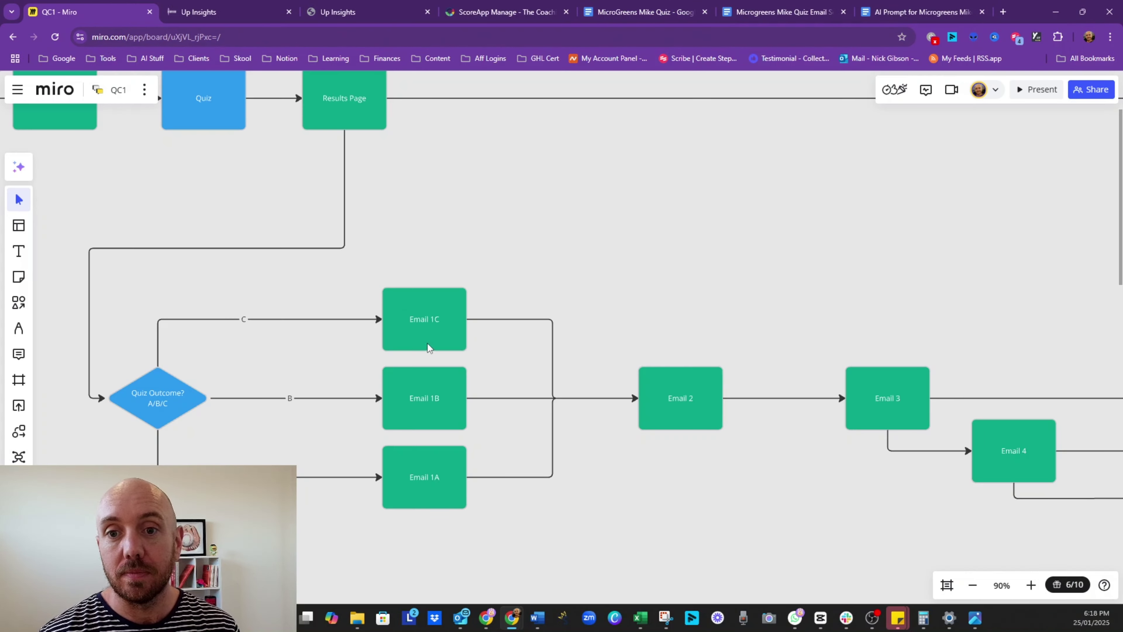
{"action": "left_click_drag", "start_coordinate": [332, 255], "coordinate": [526, 363]}
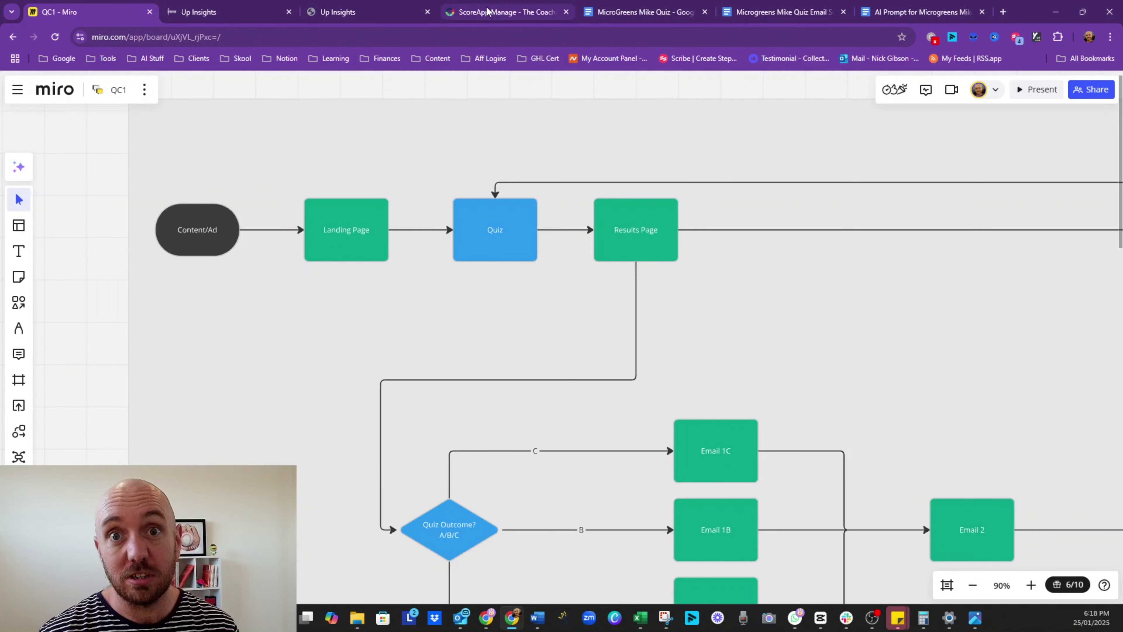
{"action": "left_click_drag", "start_coordinate": [506, 329], "coordinate": [452, 276]}
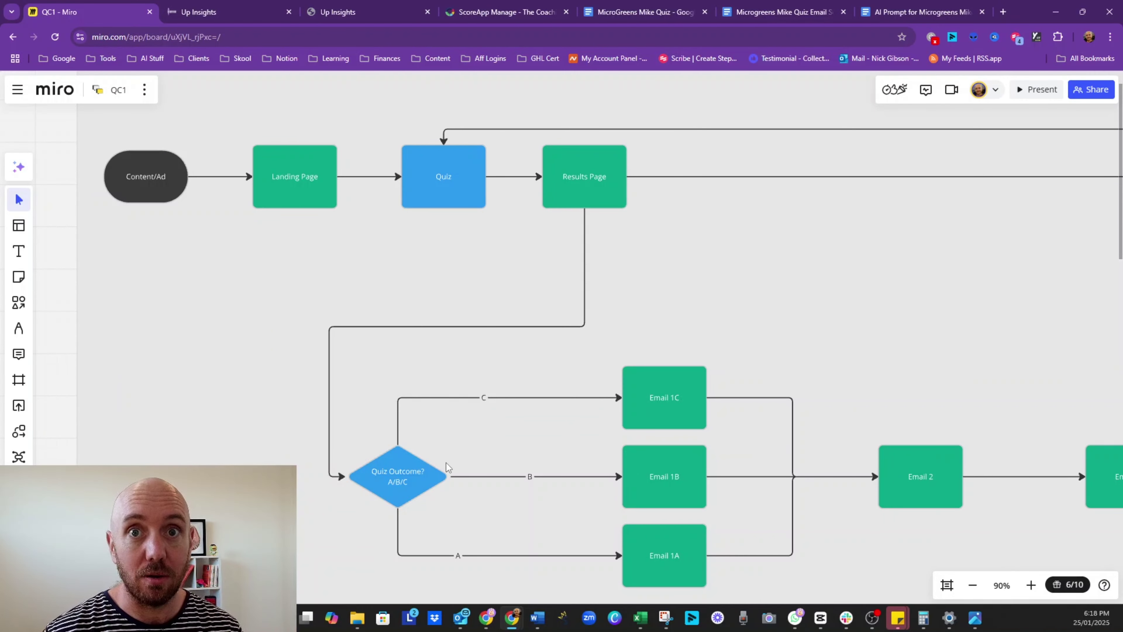
{"action": "left_click_drag", "start_coordinate": [517, 457], "coordinate": [376, 363]}
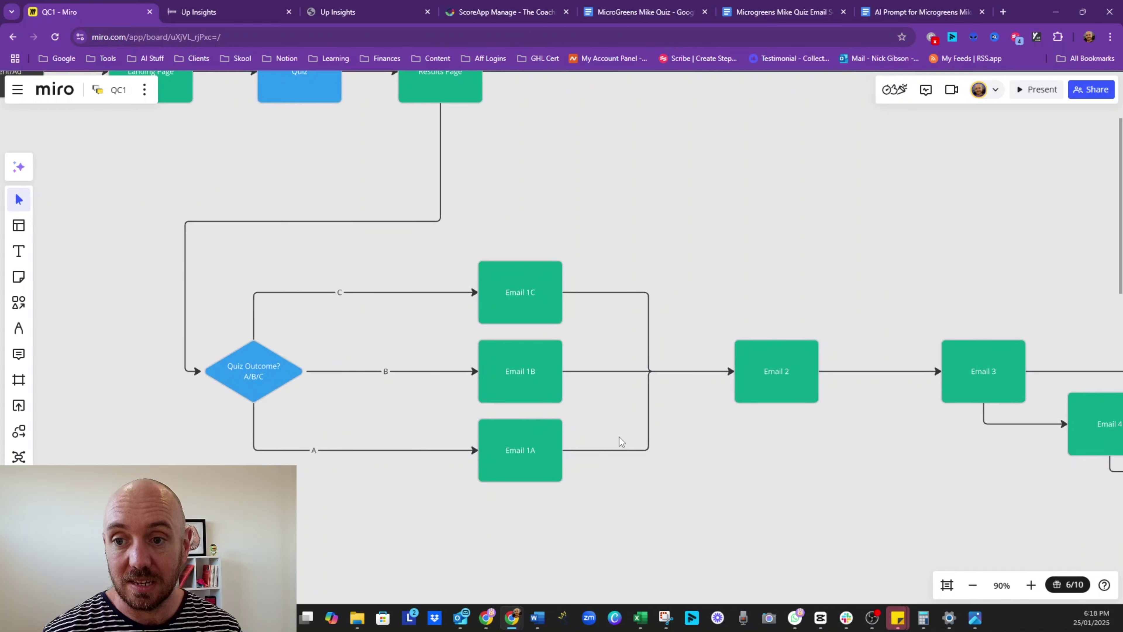
Follow the email sequence from Email 1A/1B/1C through Email 5 to the About Page, and review its link from the Results Page.
{"action": "left_click_drag", "start_coordinate": [622, 442], "coordinate": [509, 426]}
{"action": "left_click_drag", "start_coordinate": [603, 467], "coordinate": [483, 435]}
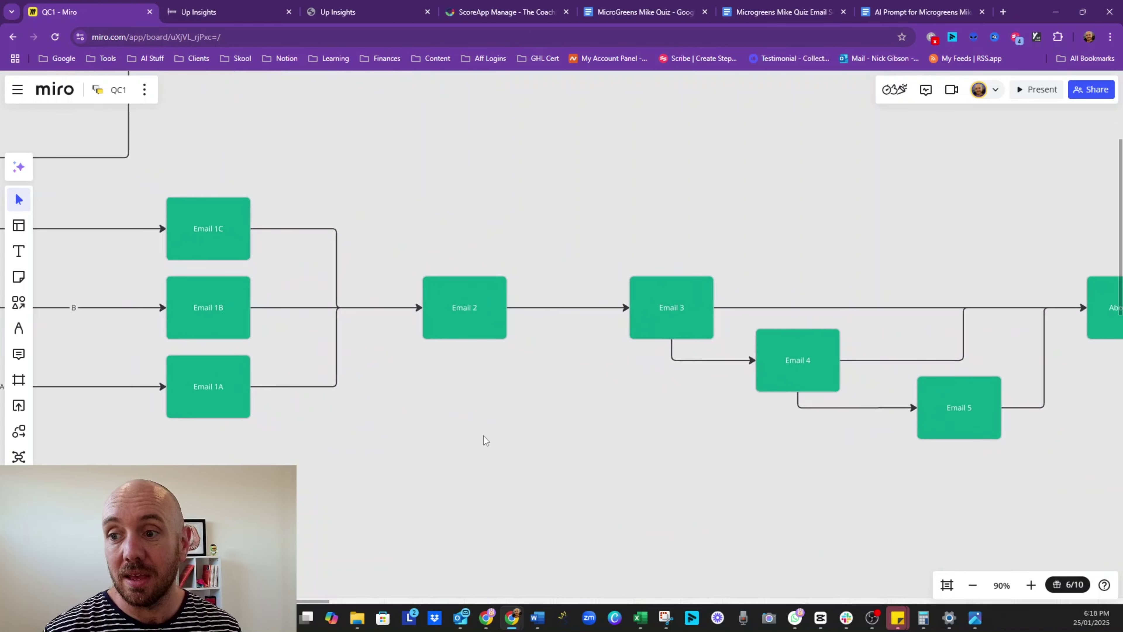
{"action": "scroll", "coordinate": [483, 435], "scroll_direction": "down", "scroll_amount": 4}
{"action": "left_click_drag", "start_coordinate": [584, 415], "coordinate": [489, 432]}
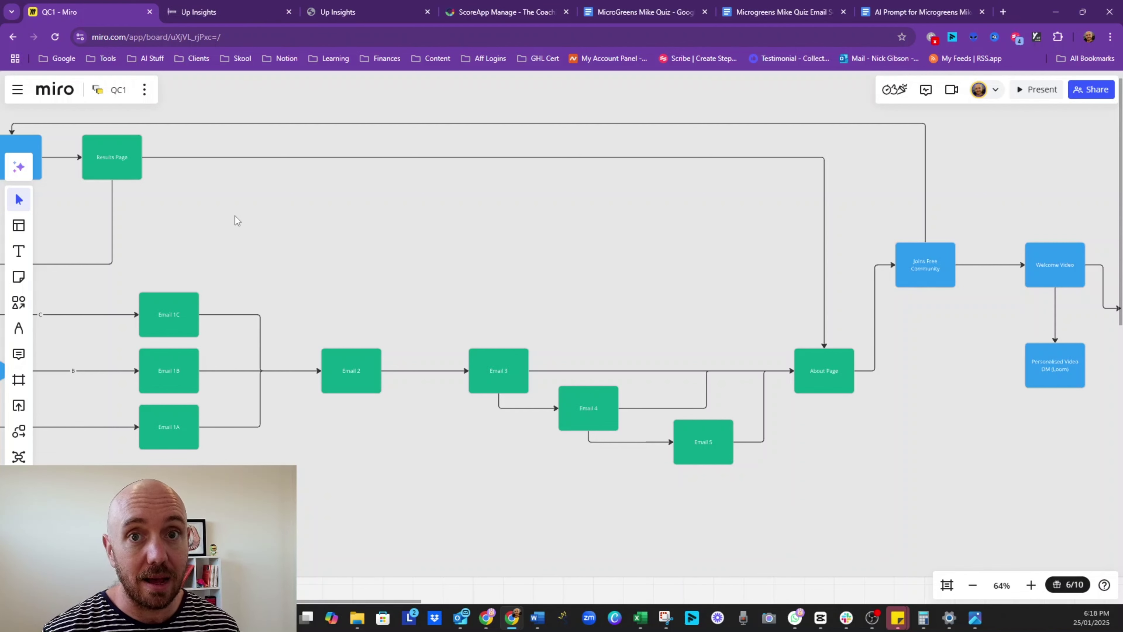
{"action": "left_click_drag", "start_coordinate": [235, 216], "coordinate": [424, 246]}
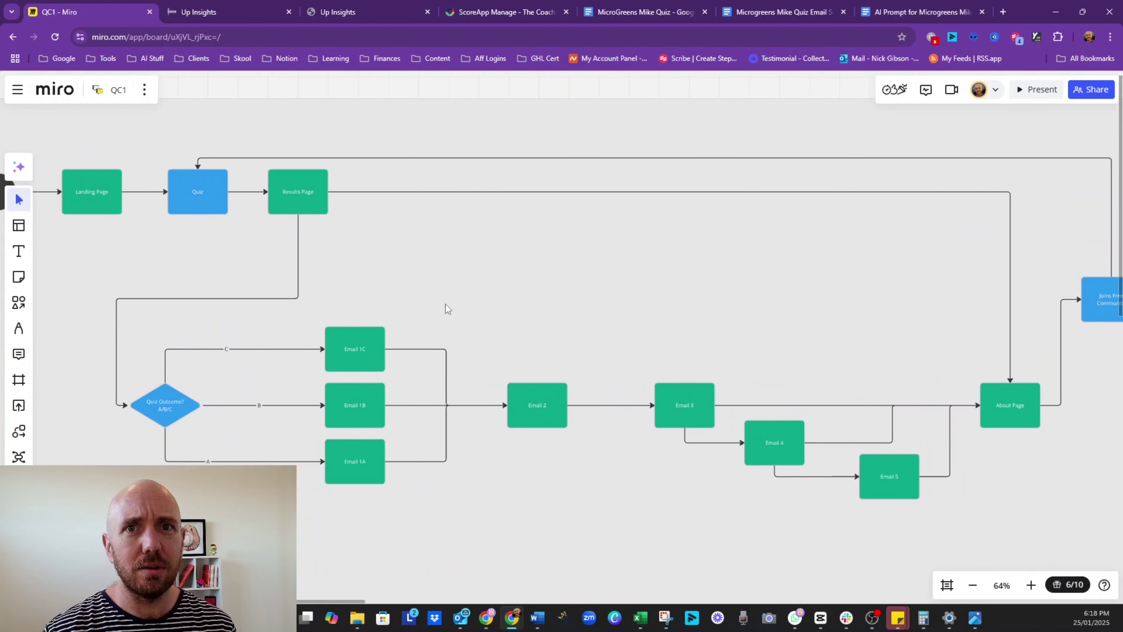